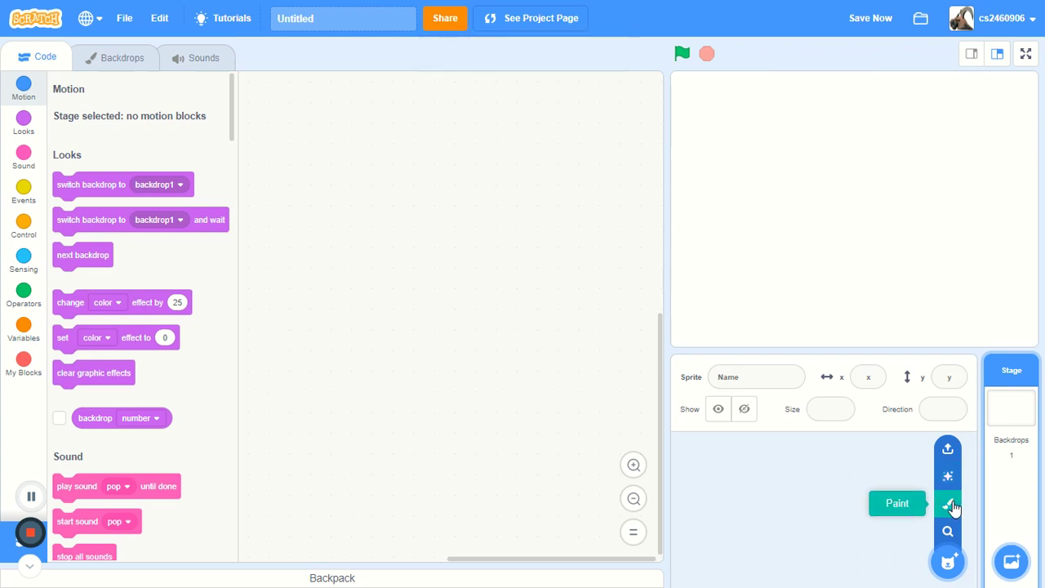
# Step: Create a new painted sprite and set the Circle tool's fill to white with saturation 0
pyautogui.click(950, 504)
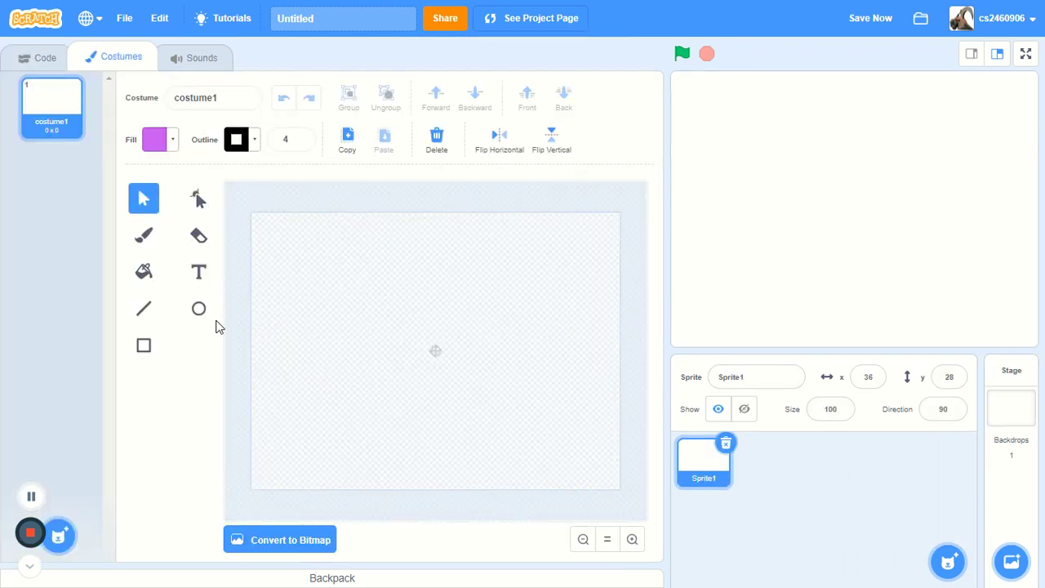
pyautogui.click(199, 308)
pyautogui.click(158, 145)
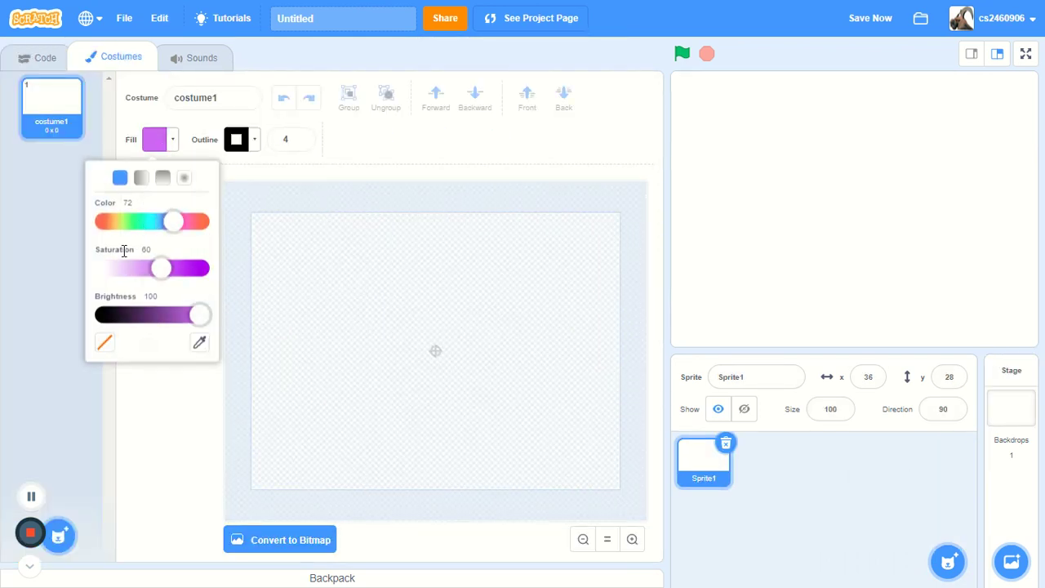
pyautogui.moveTo(161, 268); pyautogui.dragTo(96, 270)
pyautogui.click(415, 171)
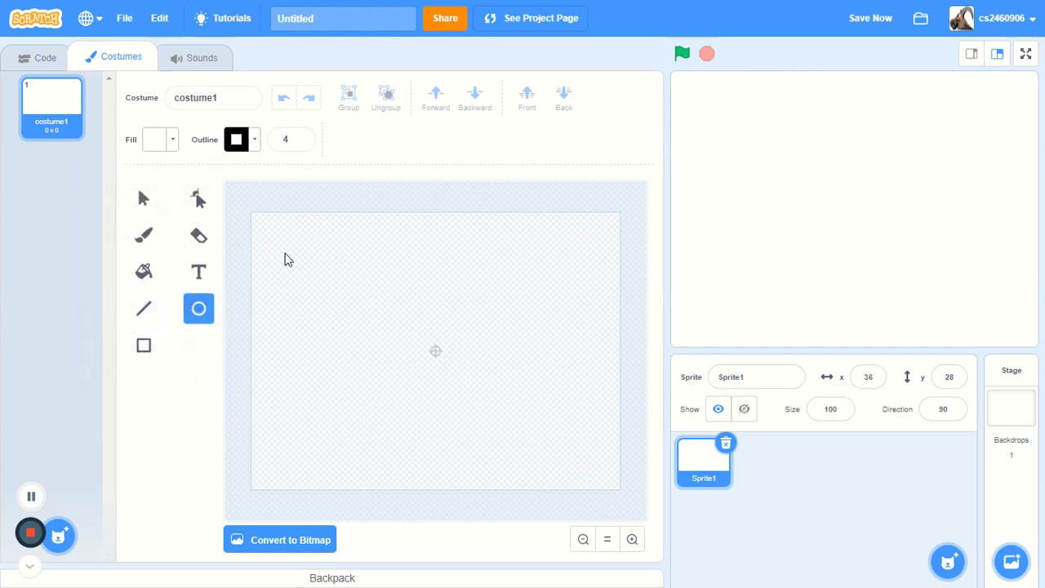
pyautogui.click(199, 272)
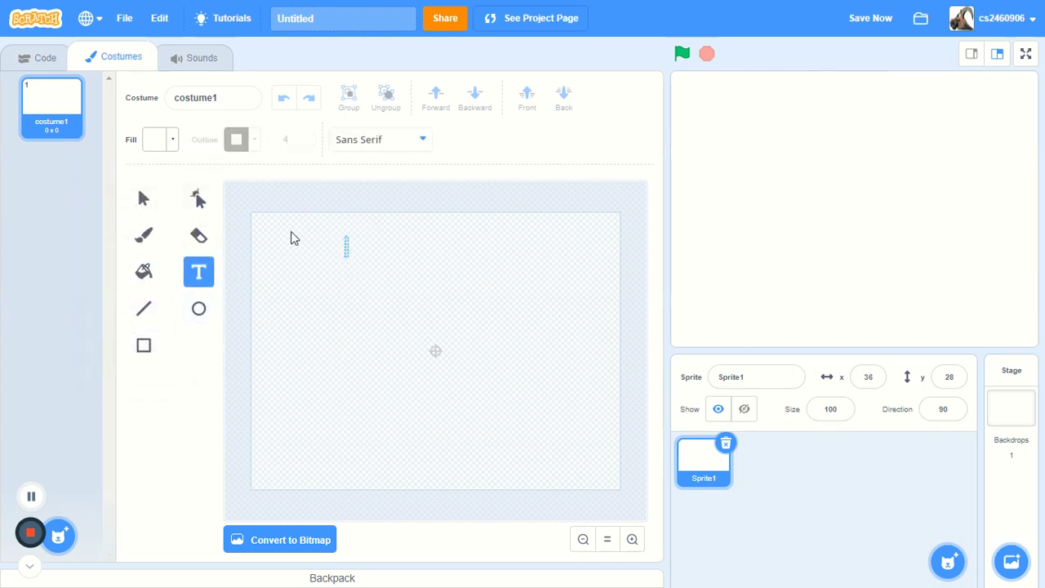
pyautogui.click(175, 142)
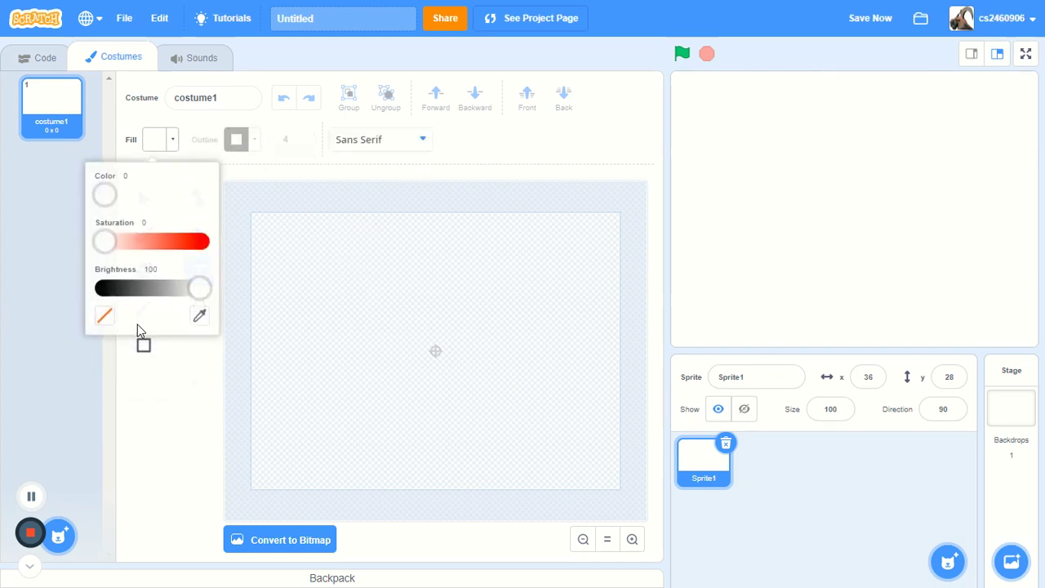
pyautogui.moveTo(202, 288); pyautogui.dragTo(96, 289)
pyautogui.click(324, 251)
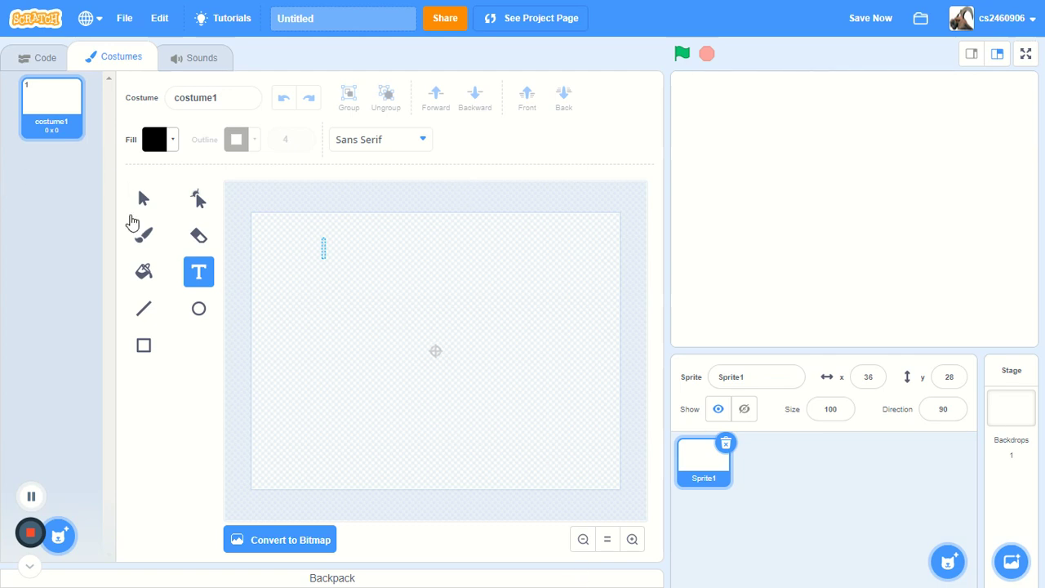
# Step: Draw a head circle about 69 x 69 with a white fill and black outline near the costume's centre
pyautogui.click(200, 312)
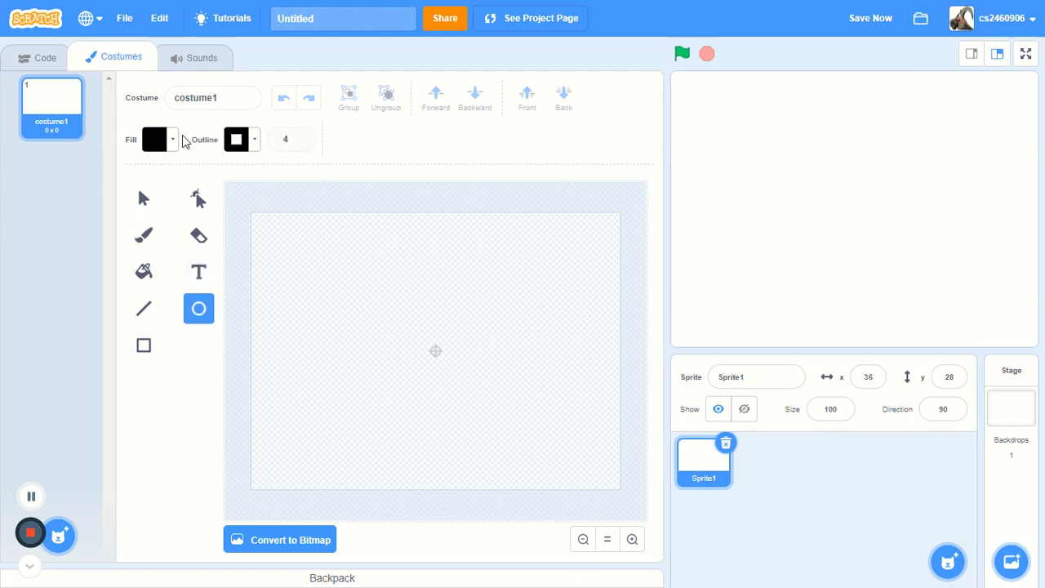
pyautogui.click(173, 140)
pyautogui.moveTo(105, 317); pyautogui.dragTo(205, 317)
pyautogui.moveTo(200, 268); pyautogui.dragTo(2, 292)
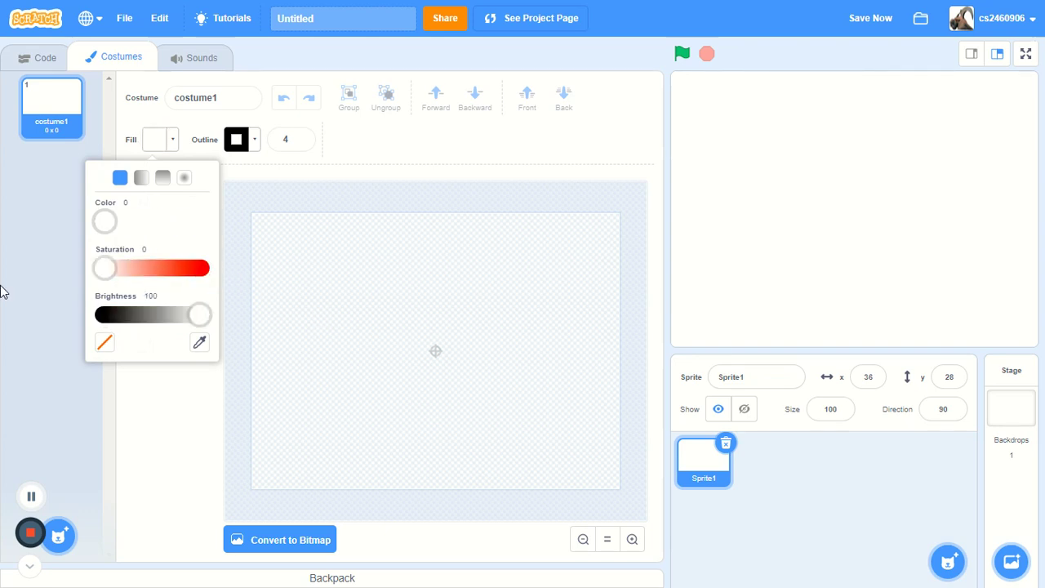
pyautogui.click(353, 234)
pyautogui.moveTo(406, 305); pyautogui.dragTo(457, 359)
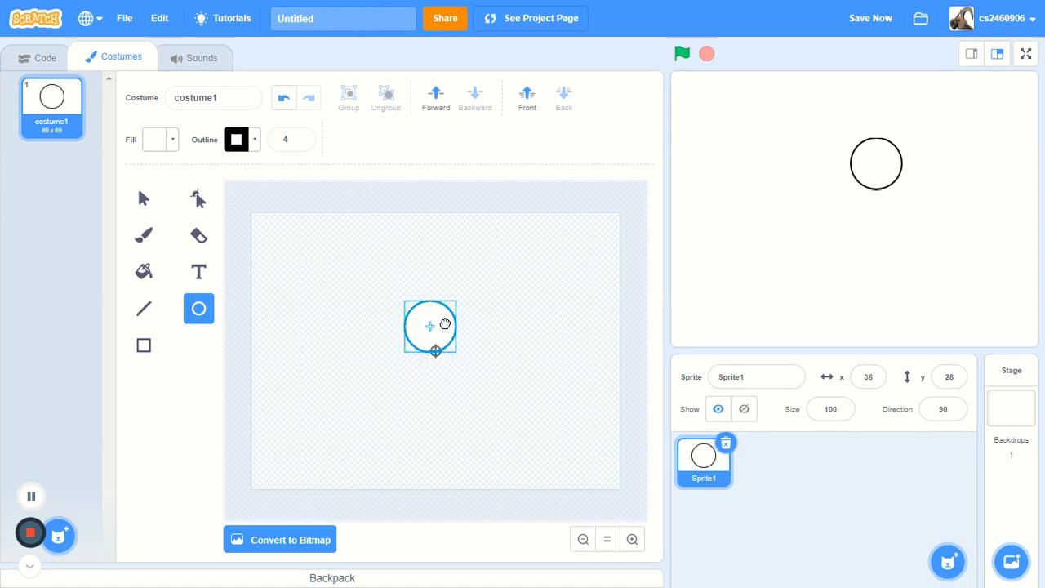
# Step: Move the head circle so it is horizontally centred just above the costume's centre point
pyautogui.moveTo(445, 324)
pyautogui.mouseDown()
pyautogui.moveTo(448, 305)
pyautogui.moveTo(450, 320)
pyautogui.mouseUp()
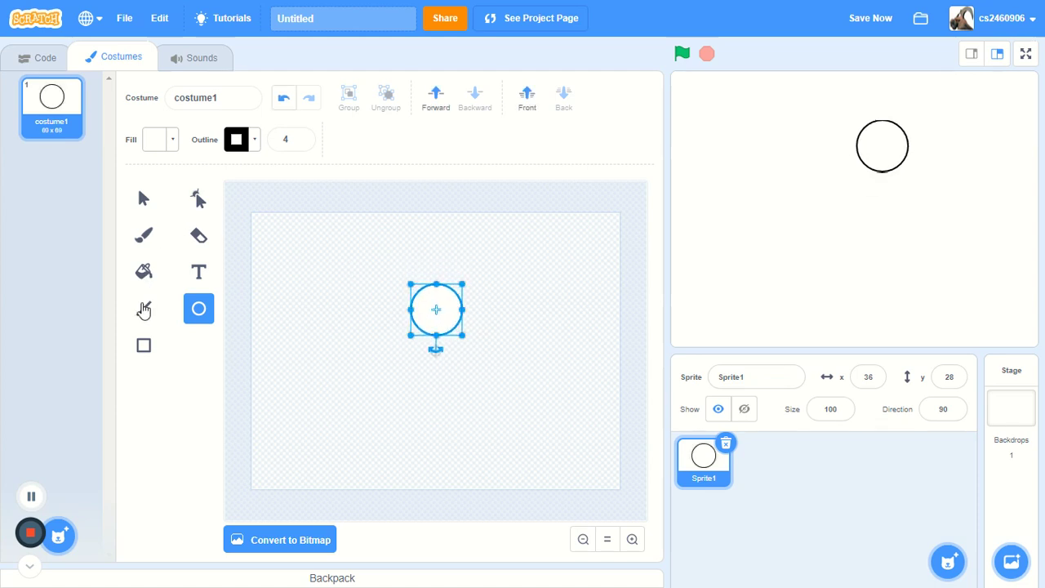
pyautogui.click(144, 309)
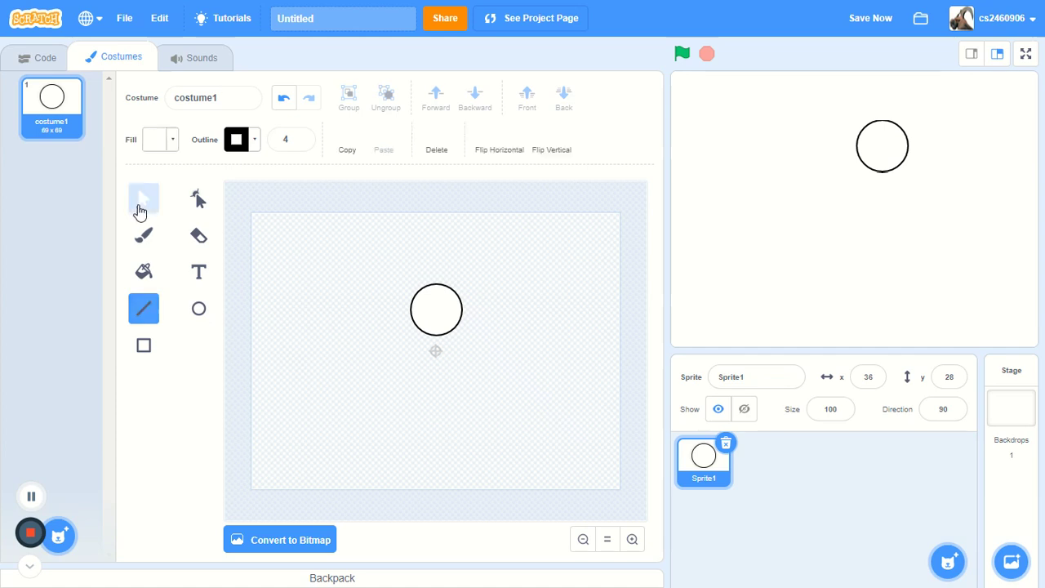
pyautogui.click(143, 199)
pyautogui.moveTo(450, 327); pyautogui.dragTo(460, 362)
pyautogui.press('Up')
pyautogui.press('Up')
pyautogui.press('Up')
pyautogui.press('Up')
pyautogui.press('Up')
pyautogui.press('Up')
pyautogui.press('Up')
pyautogui.press('Up')
pyautogui.press('Up')
pyautogui.press('Up')
pyautogui.press('Up')
pyautogui.press('Up')
pyautogui.press('Up')
pyautogui.press('Up')
pyautogui.press('Up')
pyautogui.press('Up')
pyautogui.press('Up')
pyautogui.press('Up')
pyautogui.press('Up')
pyautogui.press('Up')
pyautogui.press('Up')
pyautogui.press('Up')
pyautogui.press('Up')
pyautogui.press('Up')
pyautogui.press('Up')
pyautogui.press('Up')
pyautogui.press('Up')
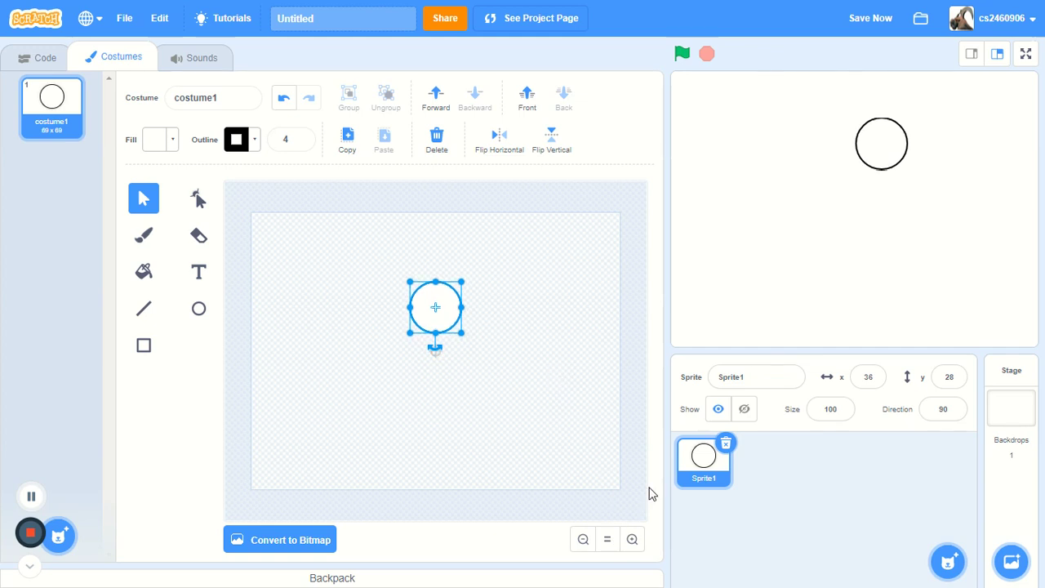
pyautogui.click(634, 541)
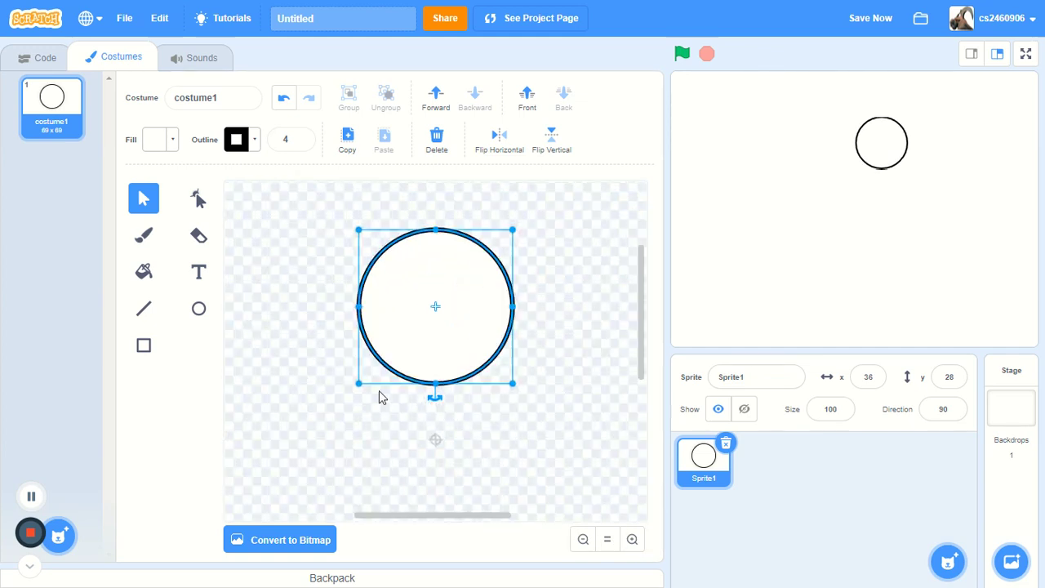
pyautogui.scroll(-5, 381, 394)
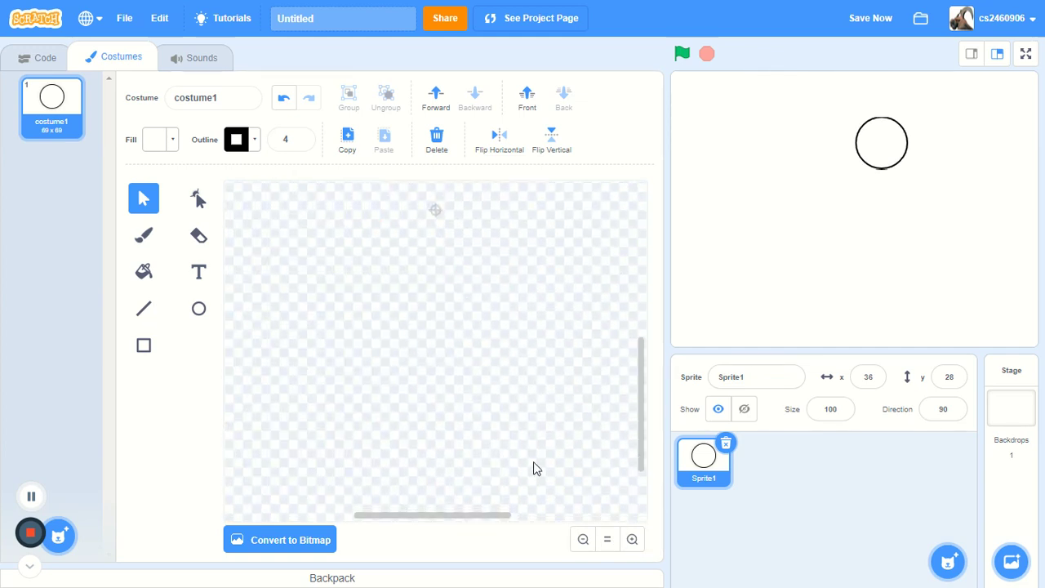
pyautogui.click(585, 540)
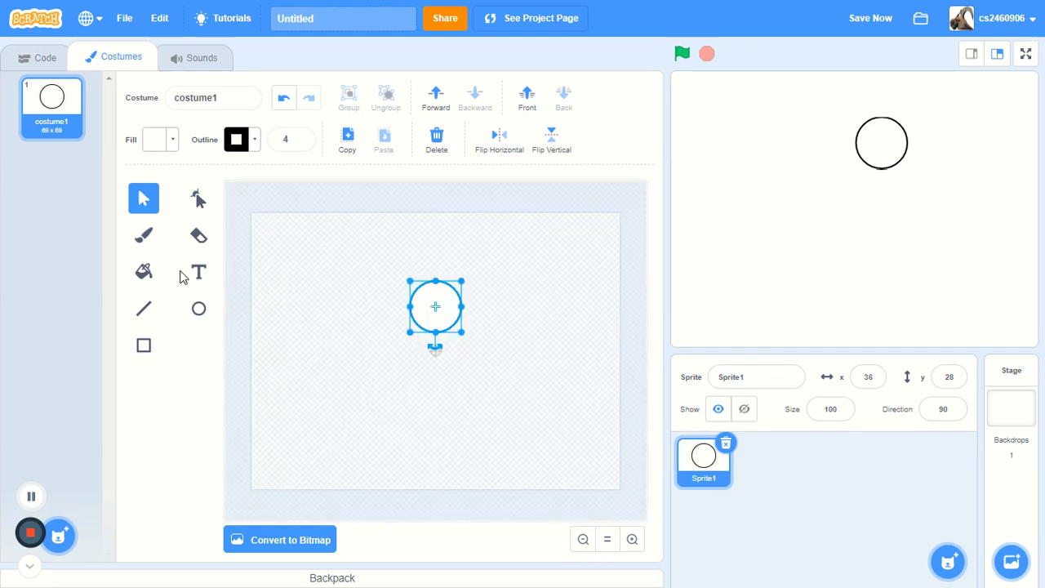
# Step: Draw a vertical body line from the bottom of the head down past the costume's centre point
pyautogui.click(143, 309)
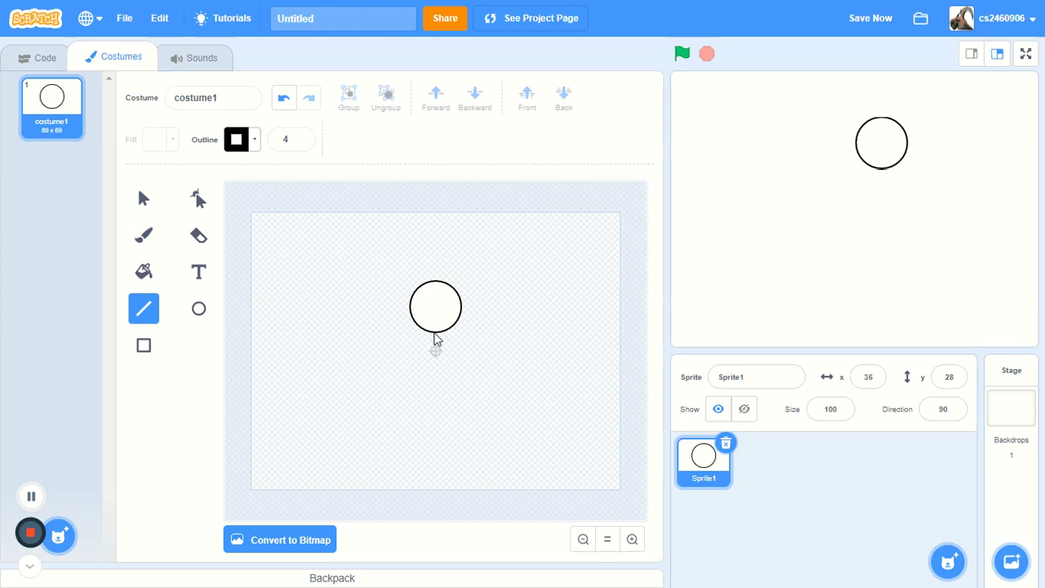
pyautogui.click(583, 540)
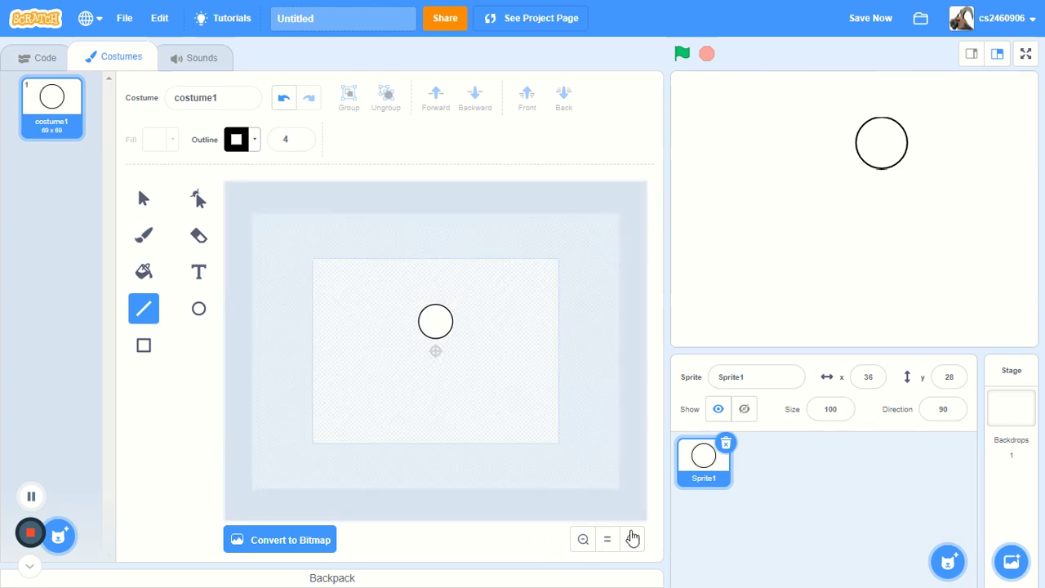
pyautogui.click(632, 539)
pyautogui.click(633, 539)
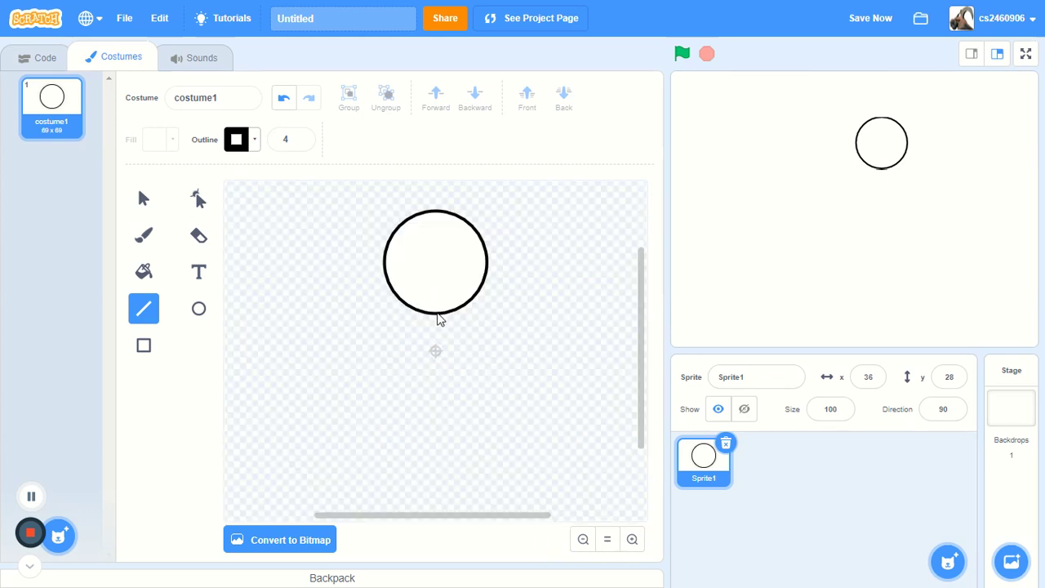
pyautogui.moveTo(435, 315); pyautogui.dragTo(433, 403)
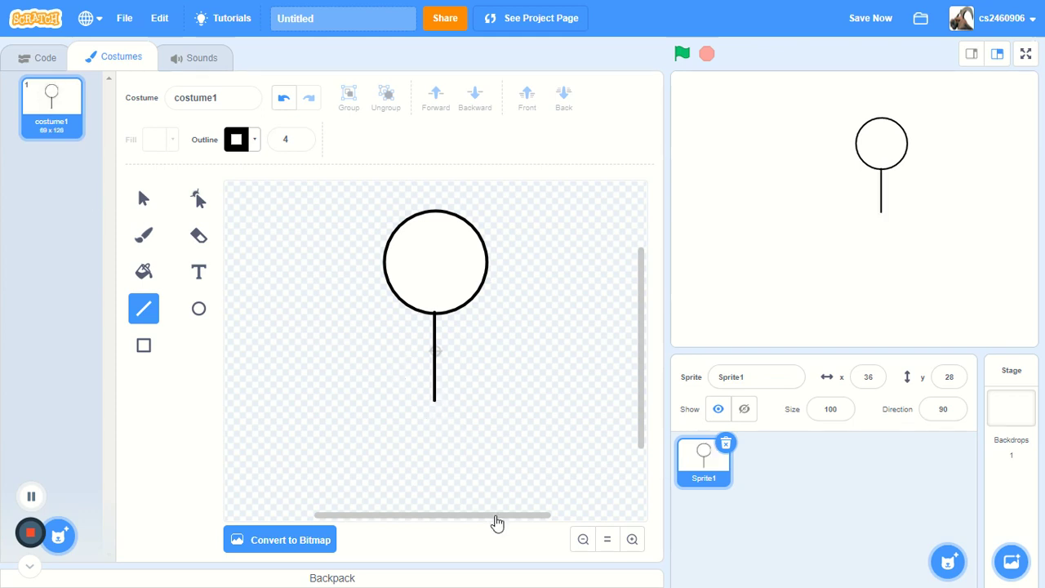
# Step: Draw two slanted leg lines from the bottom of the body and one left arm line from the neck
pyautogui.moveTo(436, 404)
pyautogui.mouseDown()
pyautogui.moveTo(414, 426)
pyautogui.moveTo(404, 485)
pyautogui.moveTo(402, 473)
pyautogui.moveTo(432, 469)
pyautogui.moveTo(406, 462)
pyautogui.moveTo(430, 436)
pyautogui.moveTo(432, 452)
pyautogui.moveTo(412, 455)
pyautogui.mouseUp()
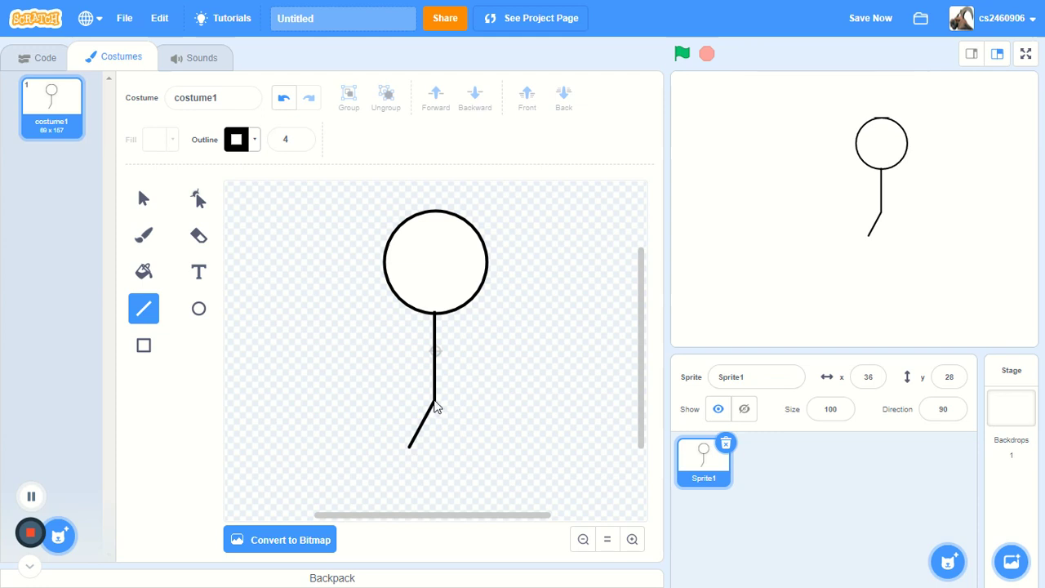
pyautogui.moveTo(435, 403); pyautogui.dragTo(463, 438)
pyautogui.moveTo(435, 314); pyautogui.dragTo(406, 371)
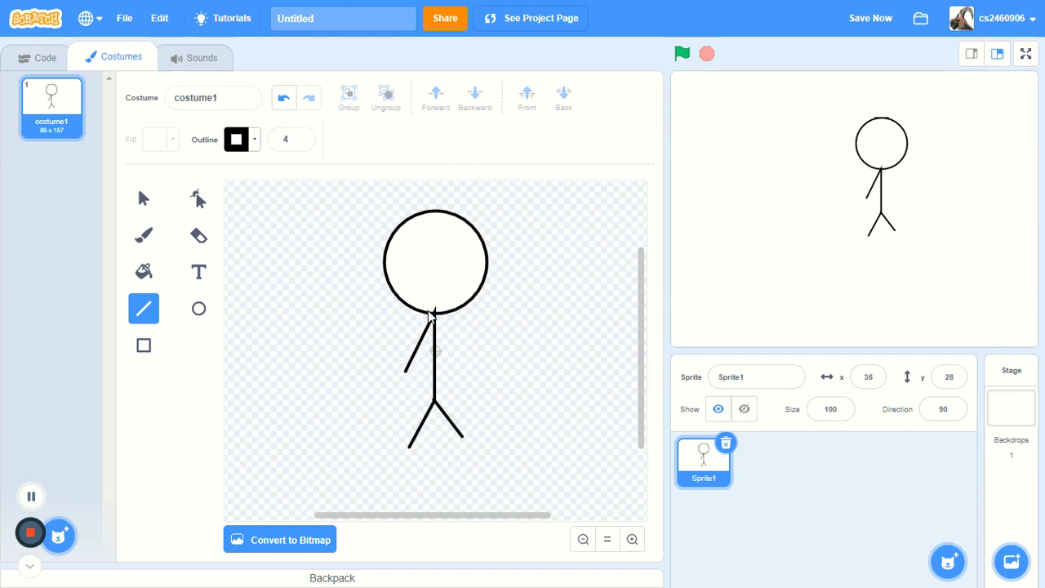
pyautogui.moveTo(437, 317); pyautogui.dragTo(487, 339)
pyautogui.click(144, 198)
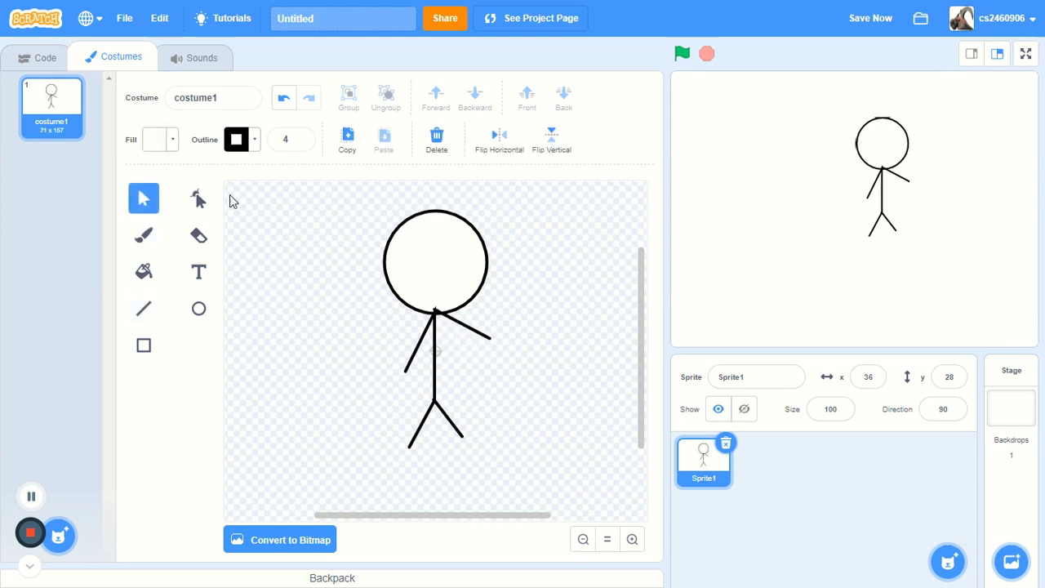
pyautogui.click(481, 340)
pyautogui.press('Delete')
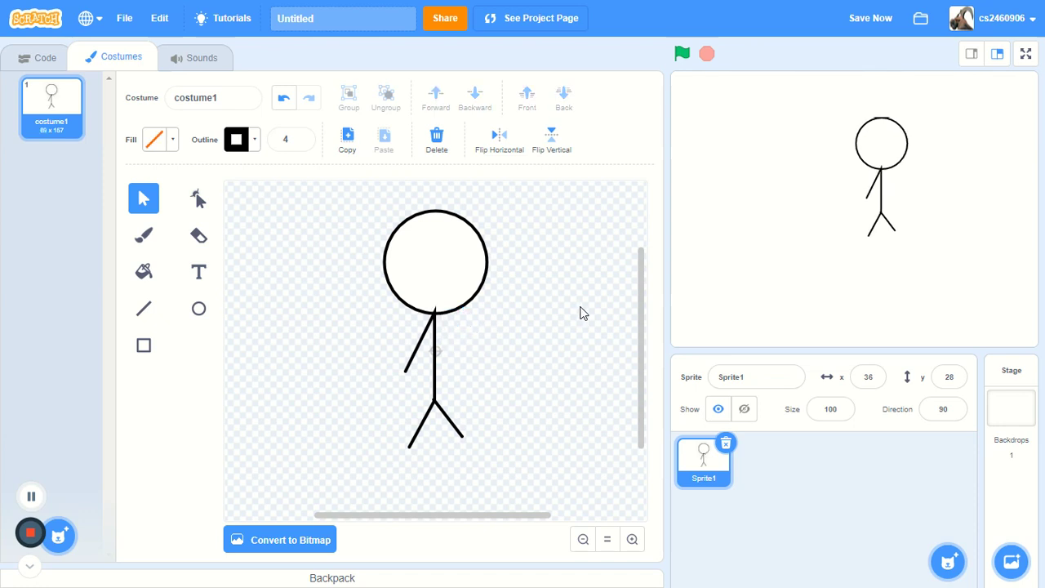
# Step: Create a second painted sprite with a blank costume and activate the Line tool
pyautogui.moveTo(948, 561)
pyautogui.click(950, 502)
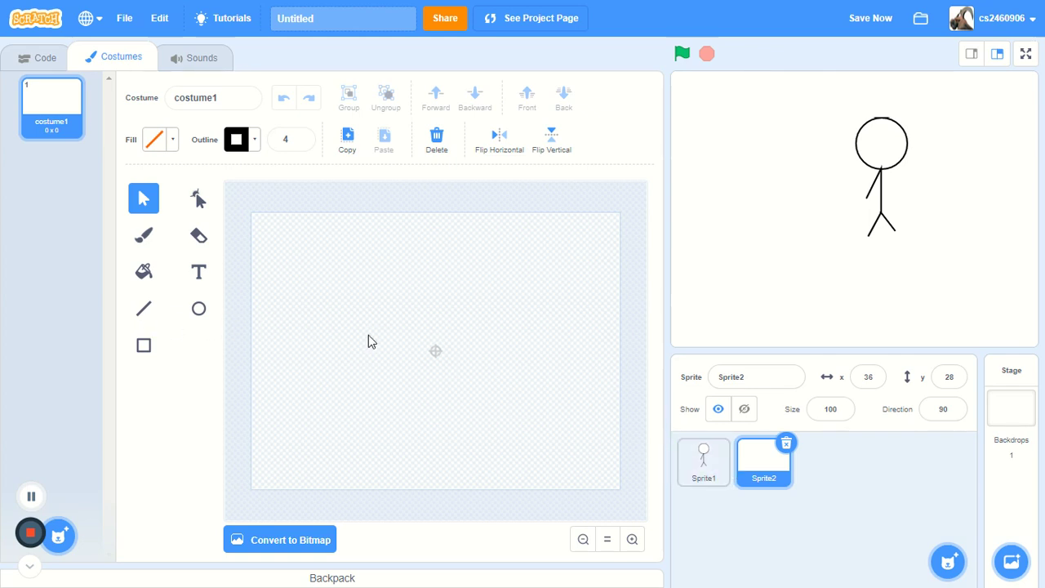
pyautogui.click(143, 311)
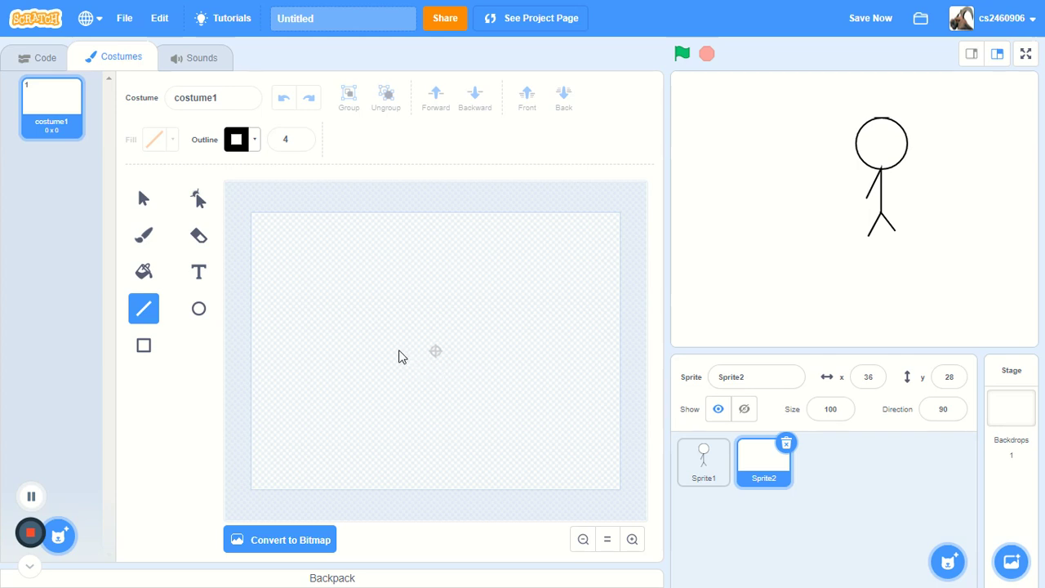
pyautogui.moveTo(391, 350); pyautogui.dragTo(487, 346)
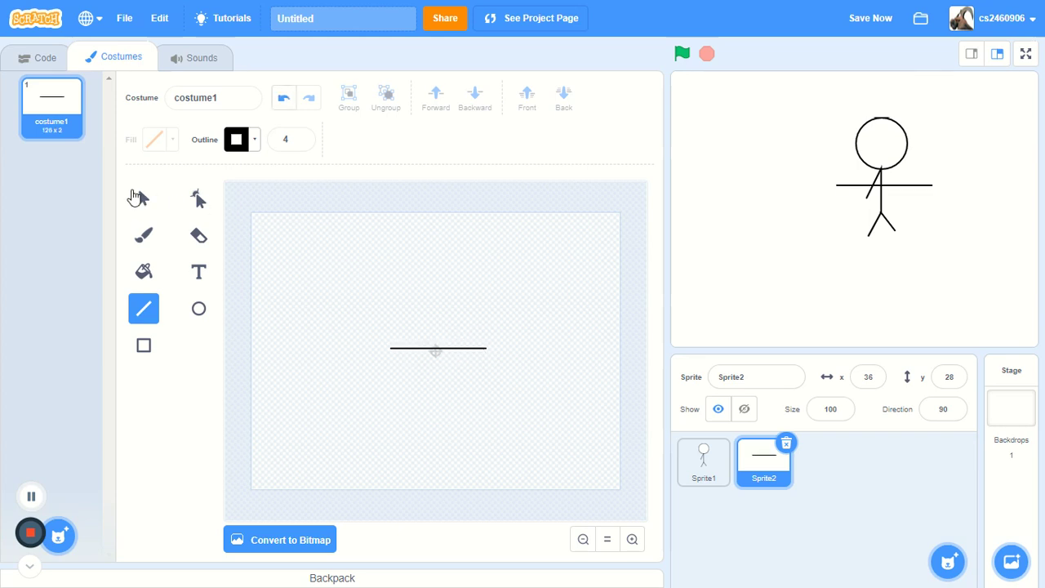
pyautogui.click(282, 99)
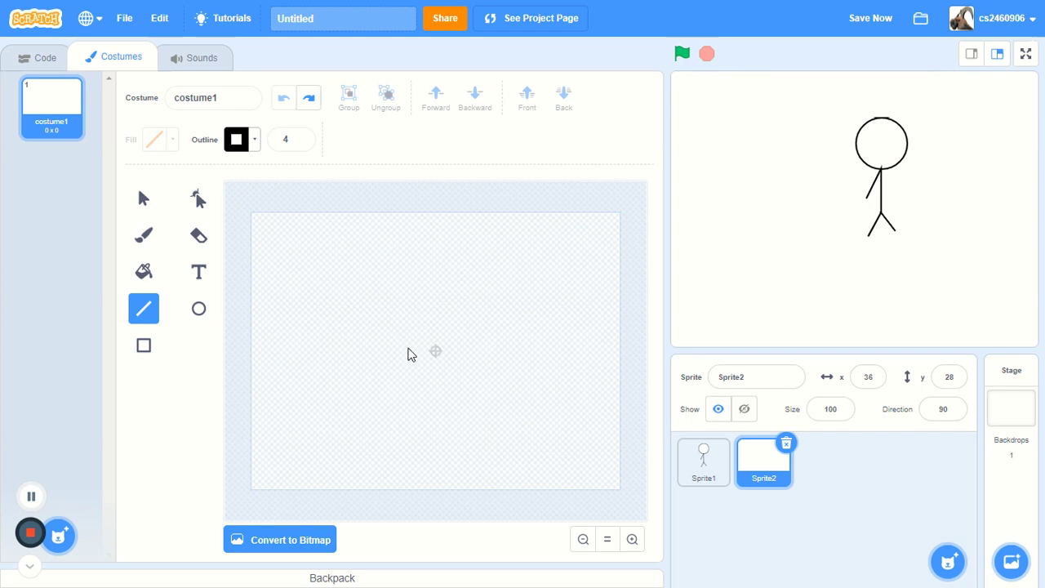
pyautogui.moveTo(408, 348); pyautogui.dragTo(451, 353)
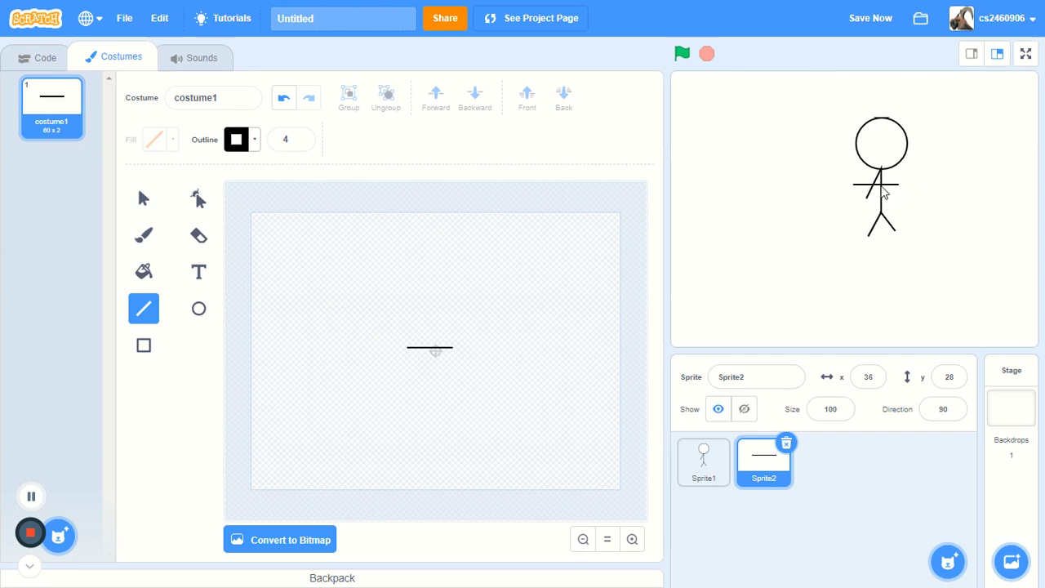
pyautogui.moveTo(891, 190); pyautogui.dragTo(913, 174)
pyautogui.click(290, 96)
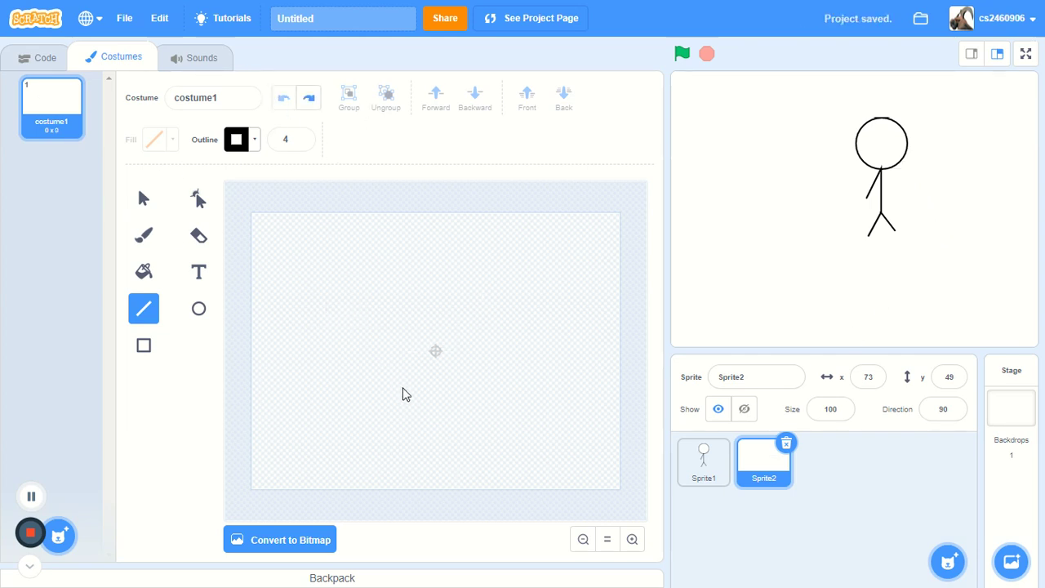
pyautogui.moveTo(415, 352); pyautogui.dragTo(444, 352)
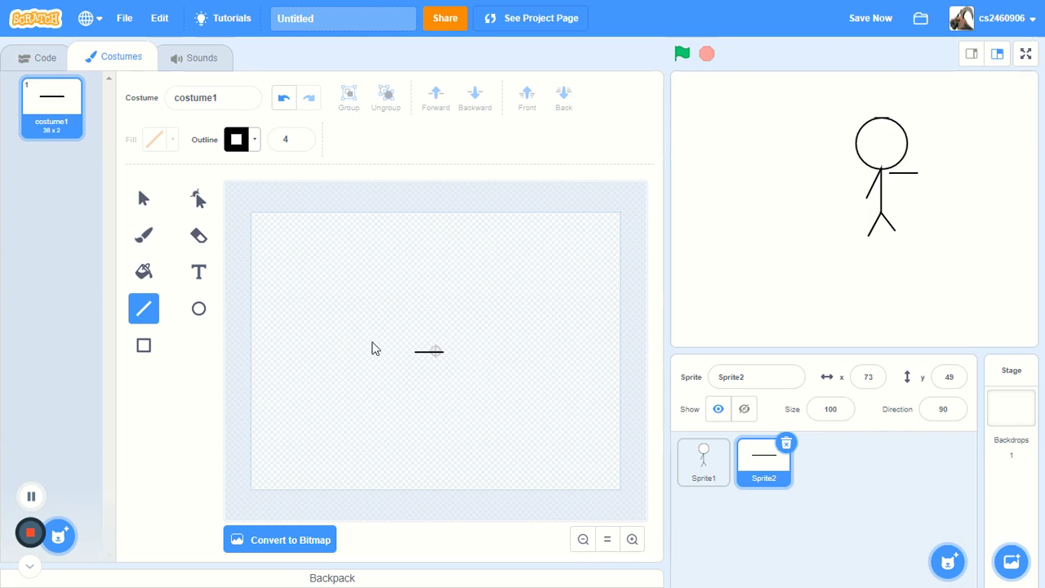
pyautogui.click(283, 108)
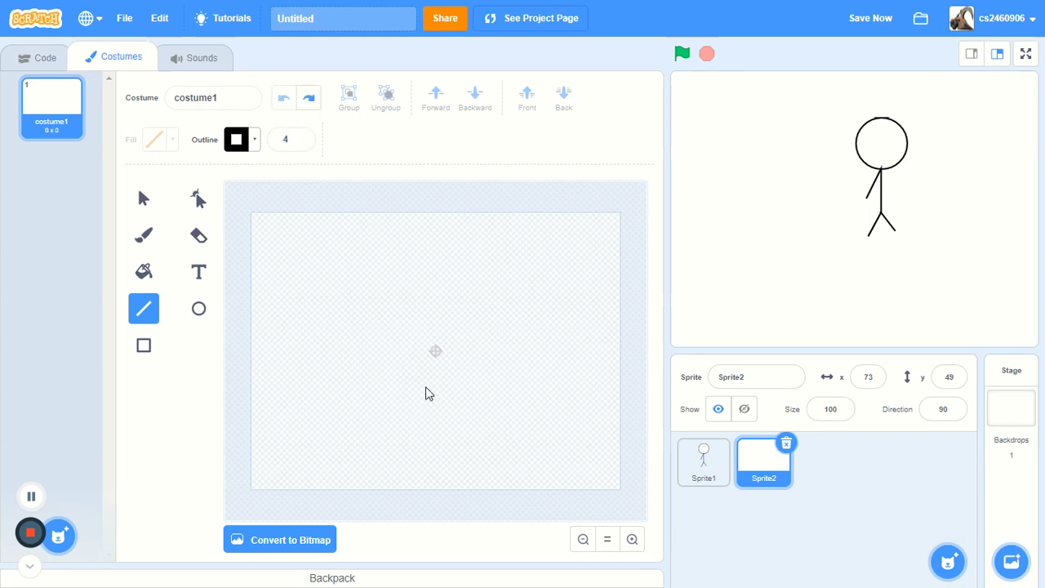
# Step: Draw a horizontal arm line about 52 wide centred in the costume, and place the sprite against the figure's neck at about x 59, y 53
pyautogui.moveTo(414, 352); pyautogui.dragTo(453, 353)
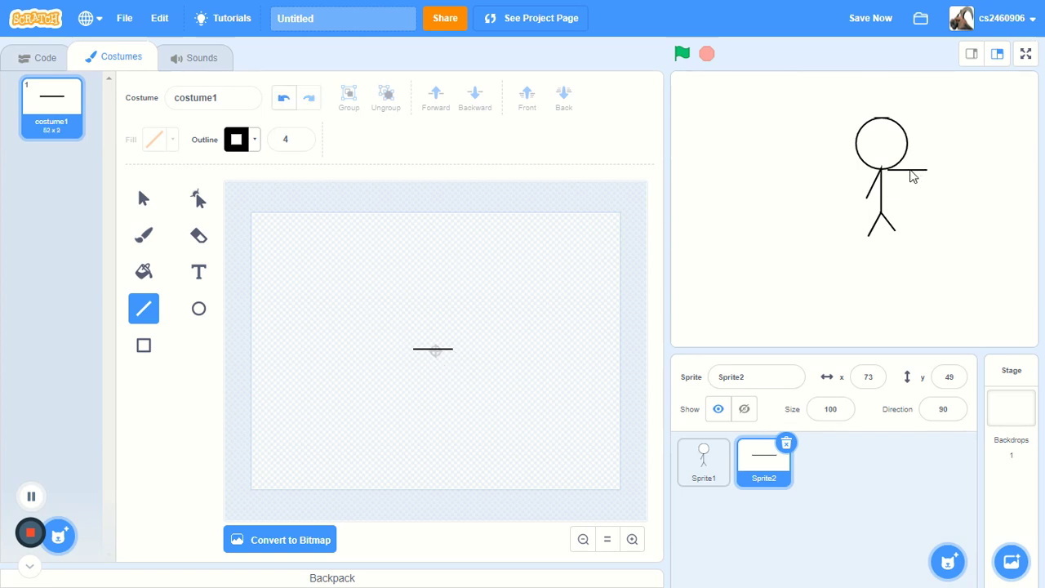
pyautogui.moveTo(913, 177); pyautogui.dragTo(905, 177)
pyautogui.click(146, 202)
pyautogui.click(447, 351)
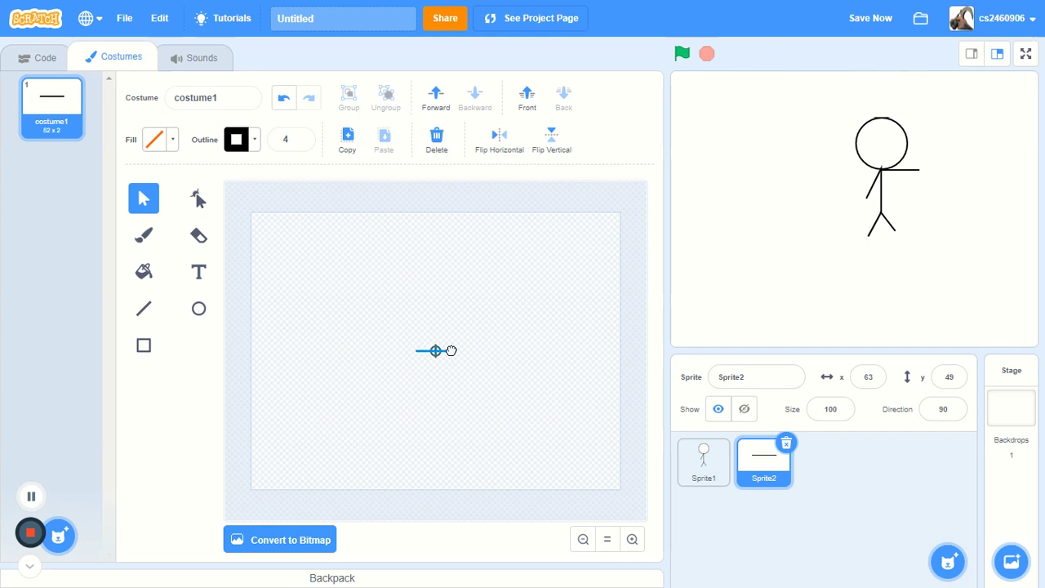
pyautogui.click(441, 299)
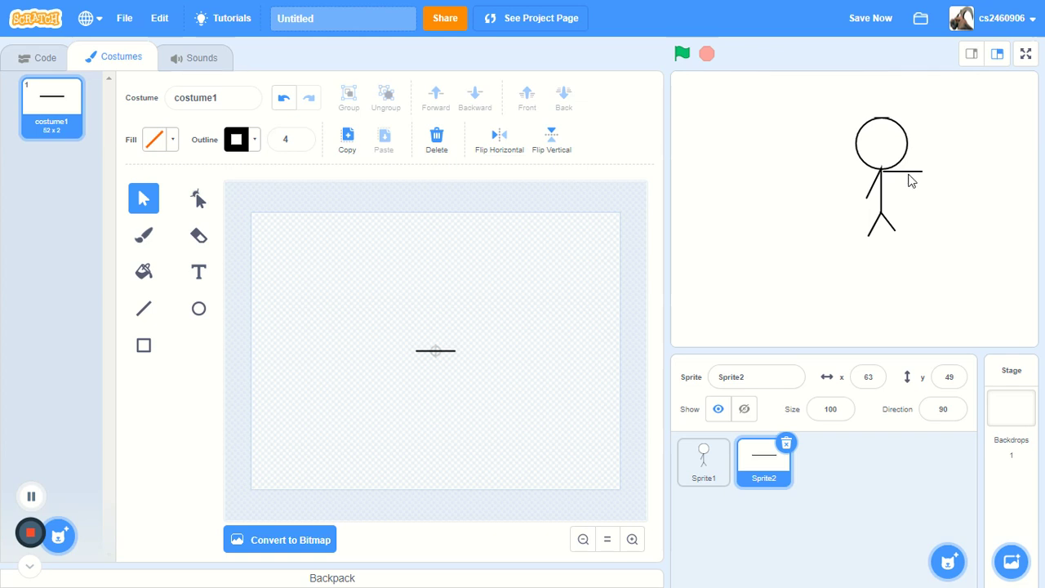
pyautogui.moveTo(895, 179); pyautogui.dragTo(890, 176)
# Step: Rename the arm sprite to player hand and the body sprite to player
pyautogui.click(726, 378)
pyautogui.hotkey('ctrl', 'a')
pyautogui.write('p')
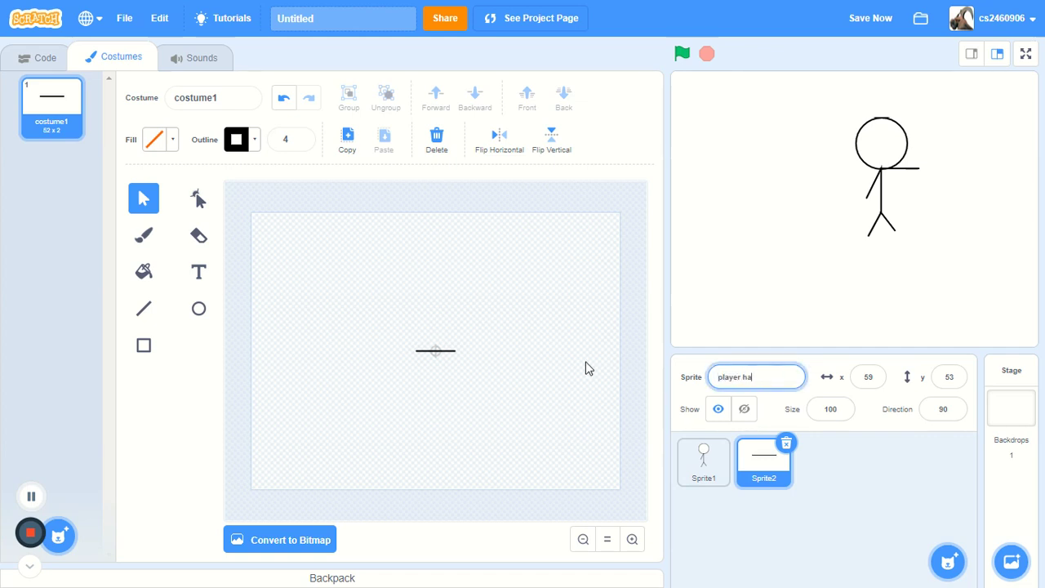
pyautogui.write('layer hand')
pyautogui.click(712, 465)
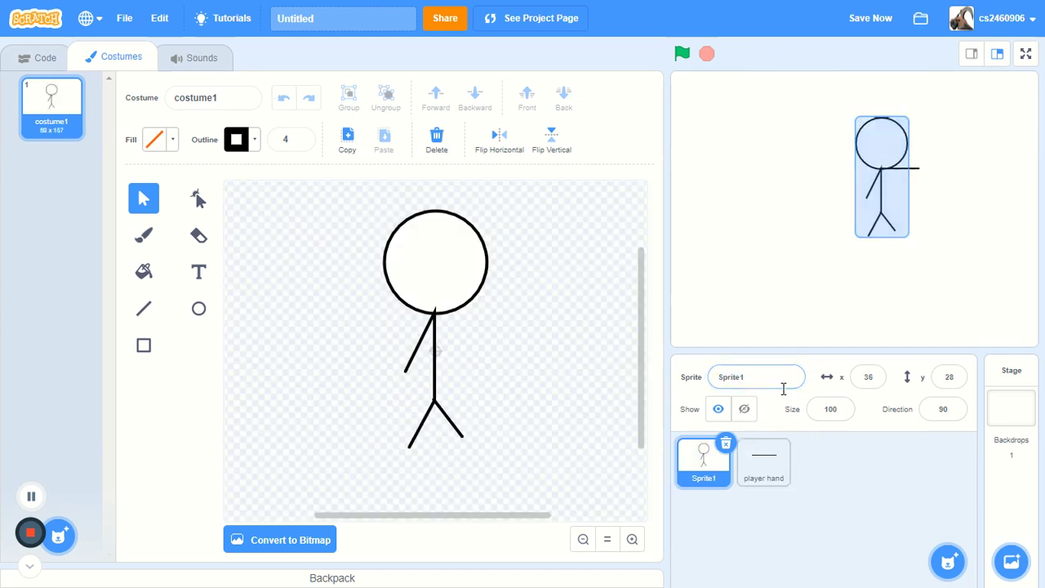
pyautogui.write('player')
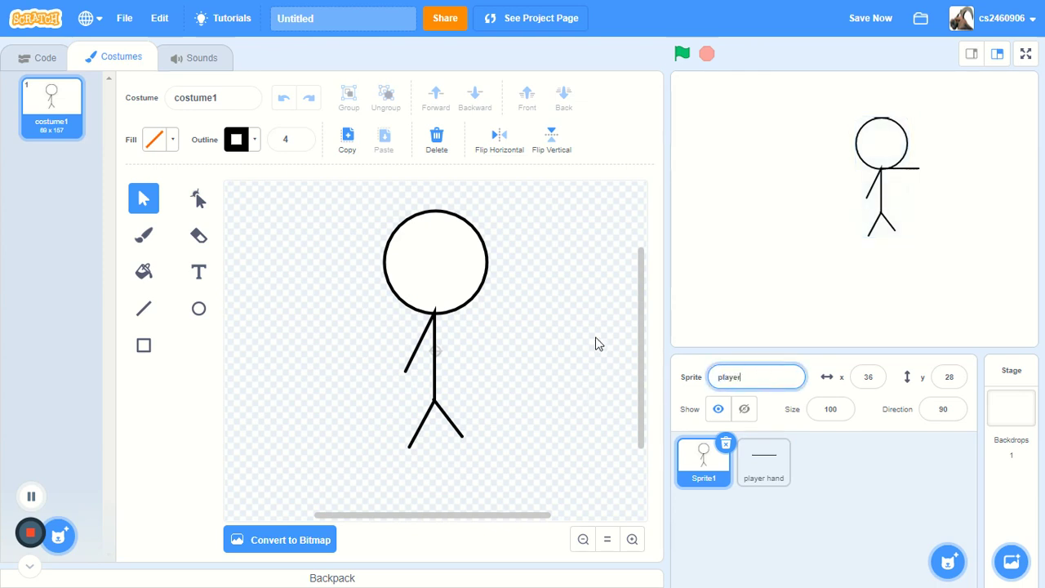
pyautogui.press('Return')
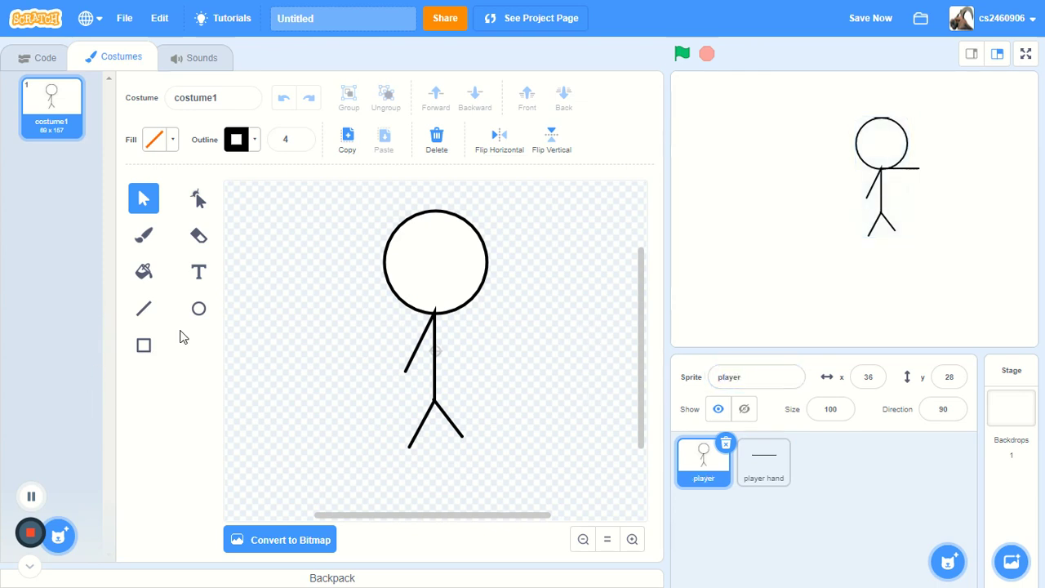
pyautogui.click(757, 465)
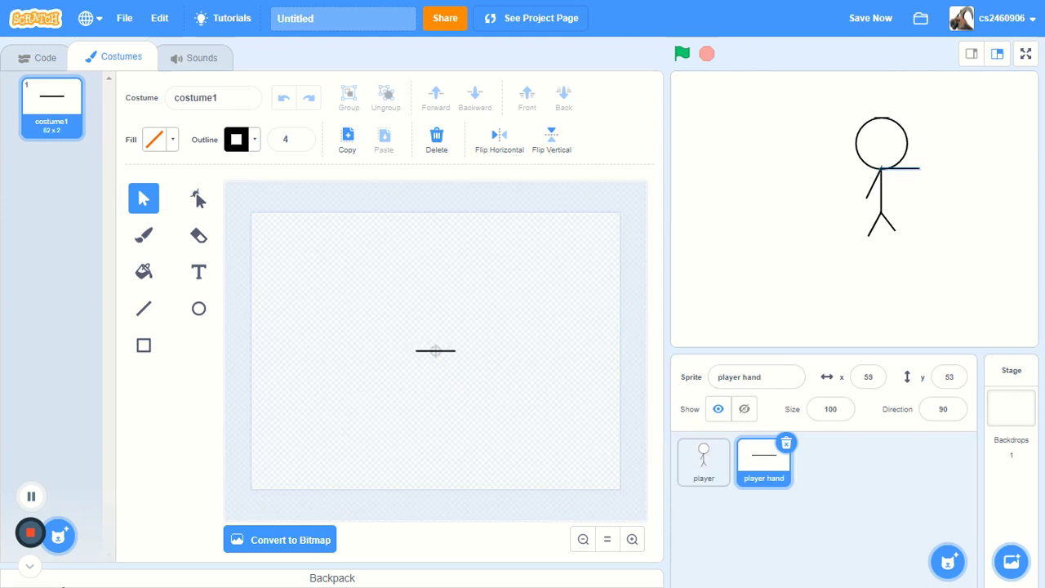
pyautogui.click(197, 310)
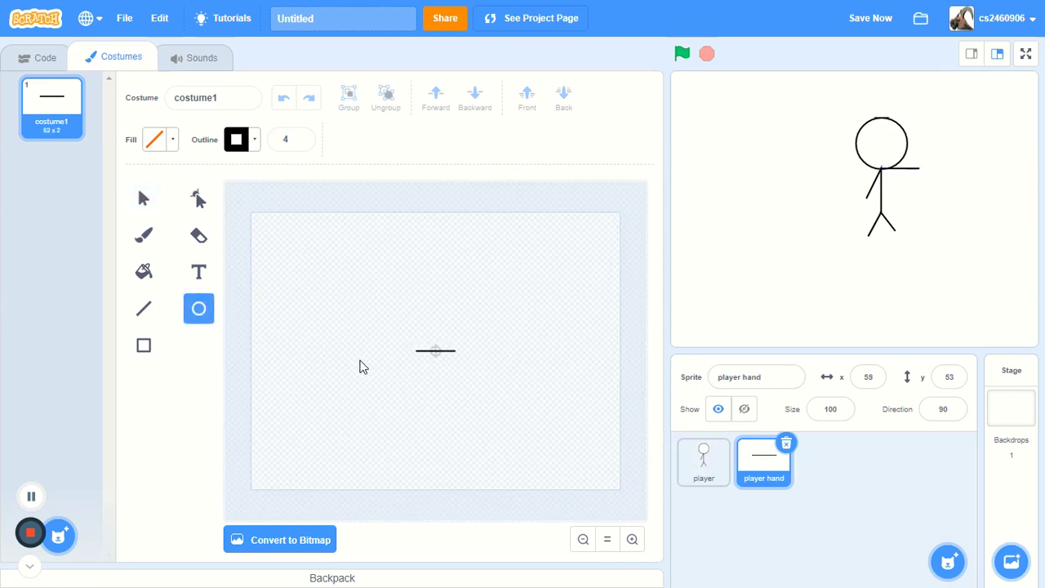
pyautogui.click(702, 462)
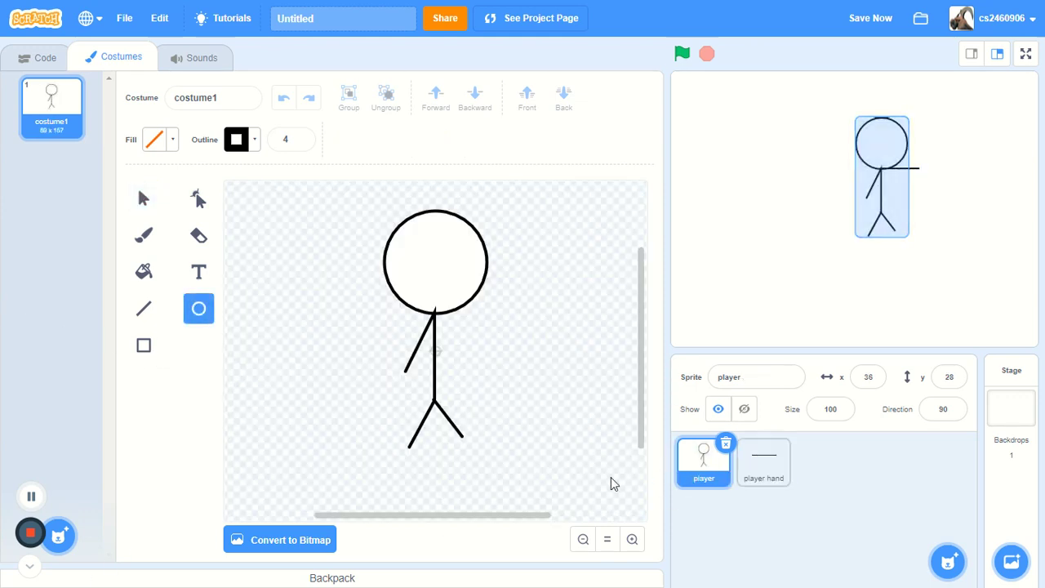
# Step: Fill the player's head circle with yellow, using color 15, saturation 53 and brightness 100
pyautogui.click(143, 199)
pyautogui.click(424, 244)
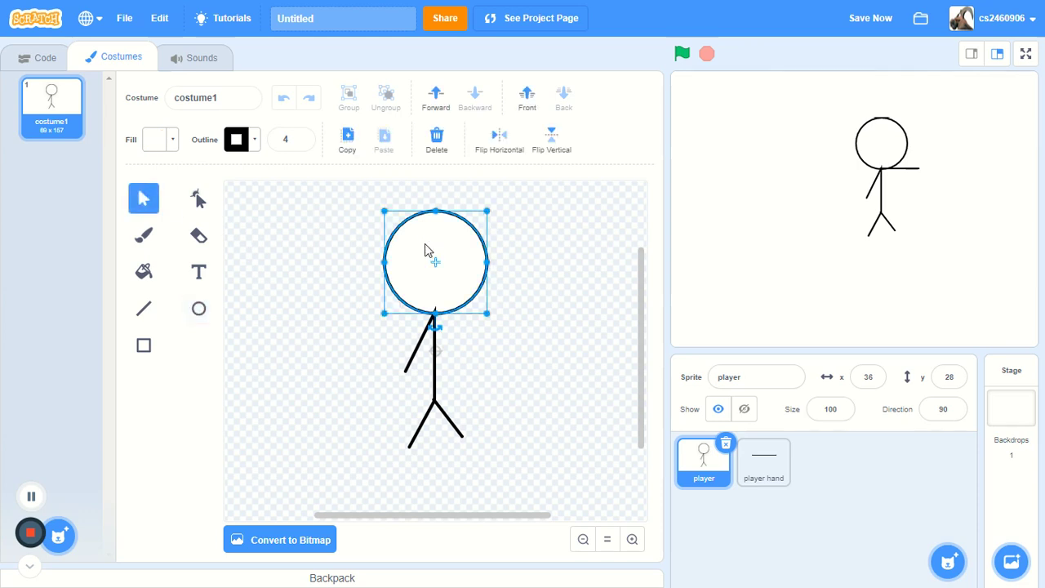
pyautogui.click(155, 139)
pyautogui.moveTo(191, 316); pyautogui.dragTo(2, 314)
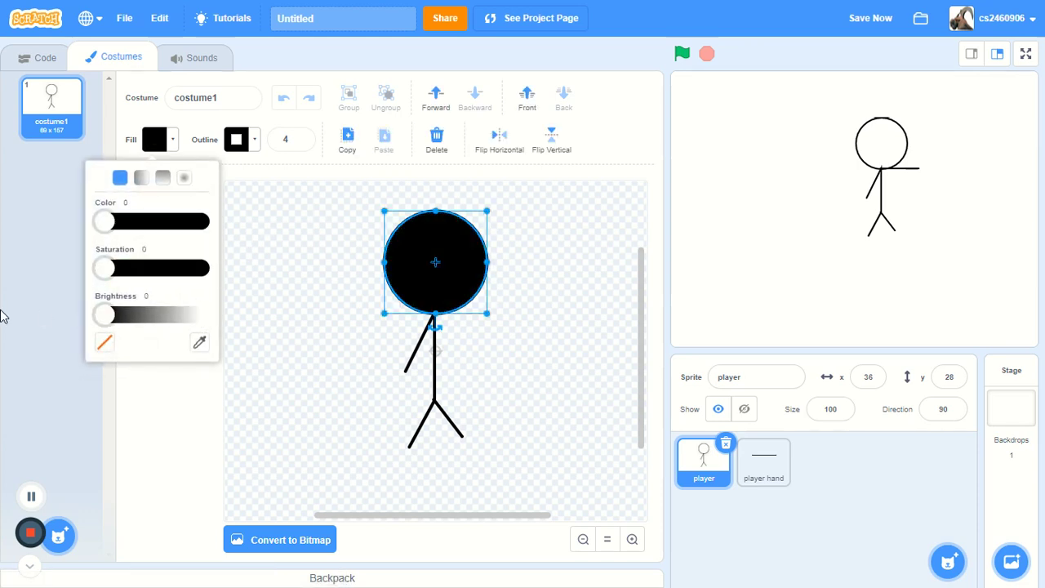
pyautogui.moveTo(114, 315); pyautogui.dragTo(204, 316)
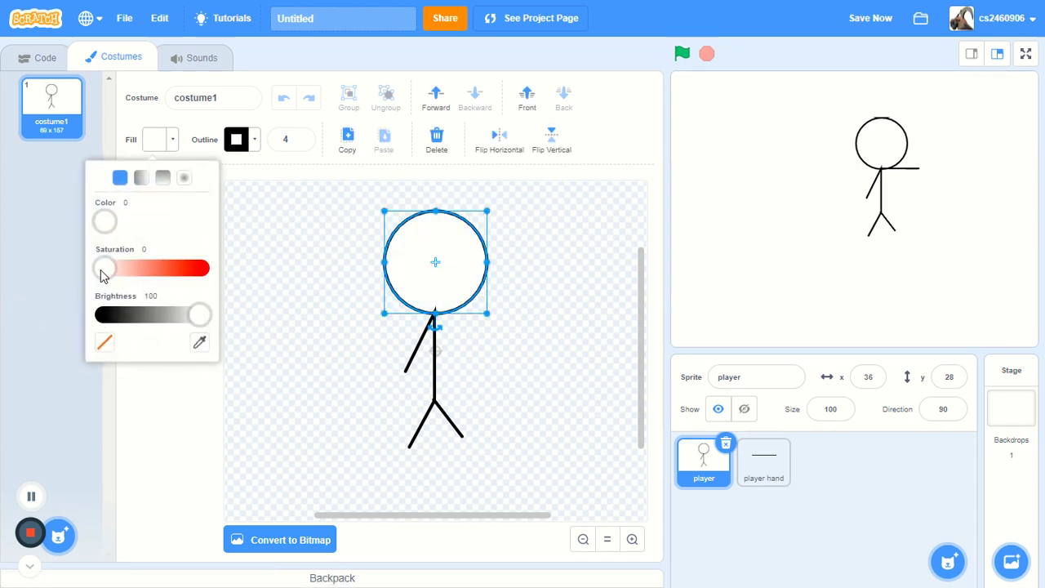
pyautogui.moveTo(103, 272); pyautogui.dragTo(204, 270)
pyautogui.moveTo(98, 225); pyautogui.dragTo(116, 227)
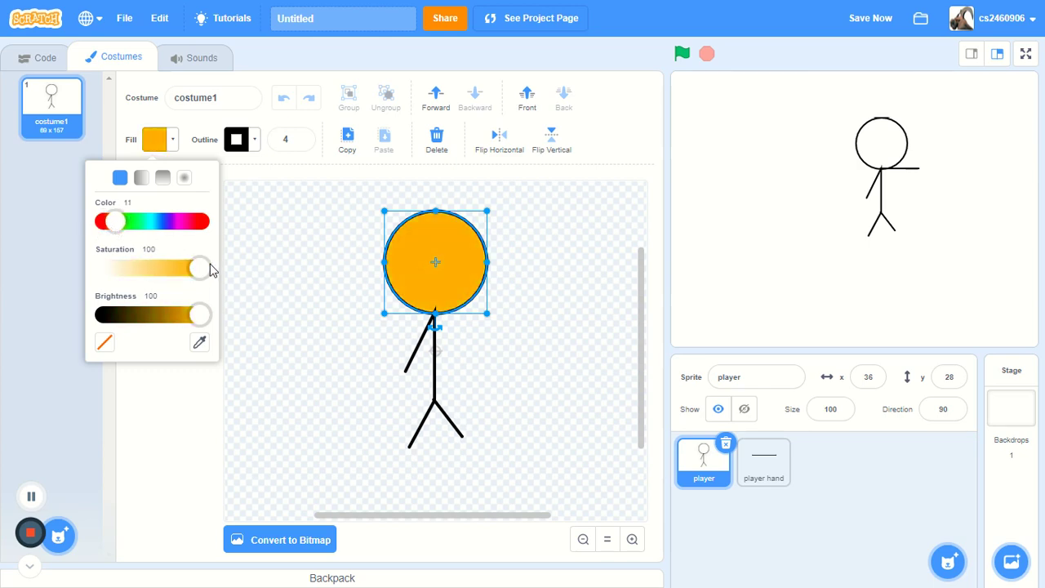
pyautogui.moveTo(200, 268); pyautogui.dragTo(183, 267)
pyautogui.moveTo(113, 236); pyautogui.dragTo(119, 236)
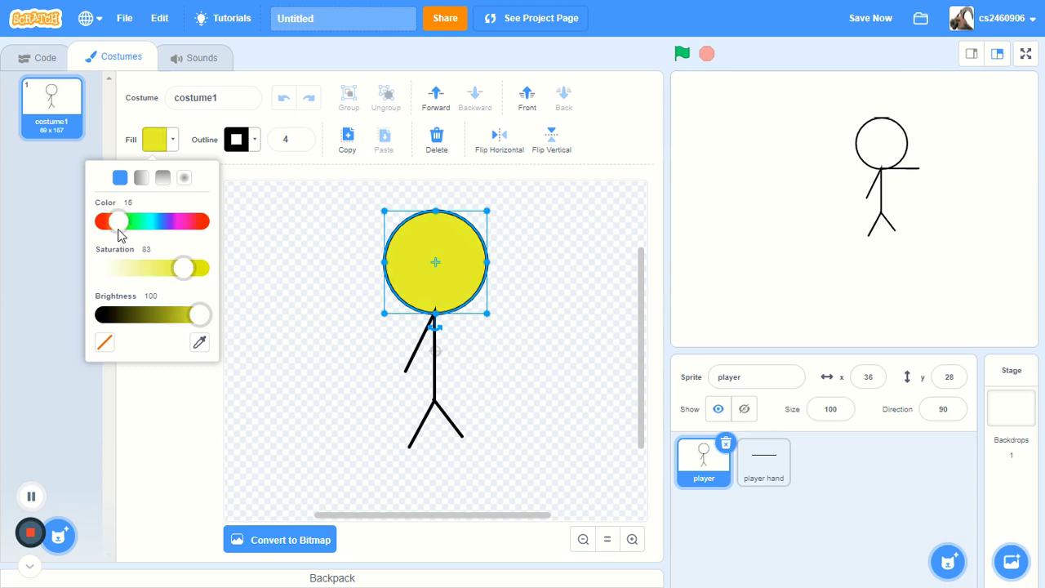
pyautogui.moveTo(186, 273); pyautogui.dragTo(160, 273)
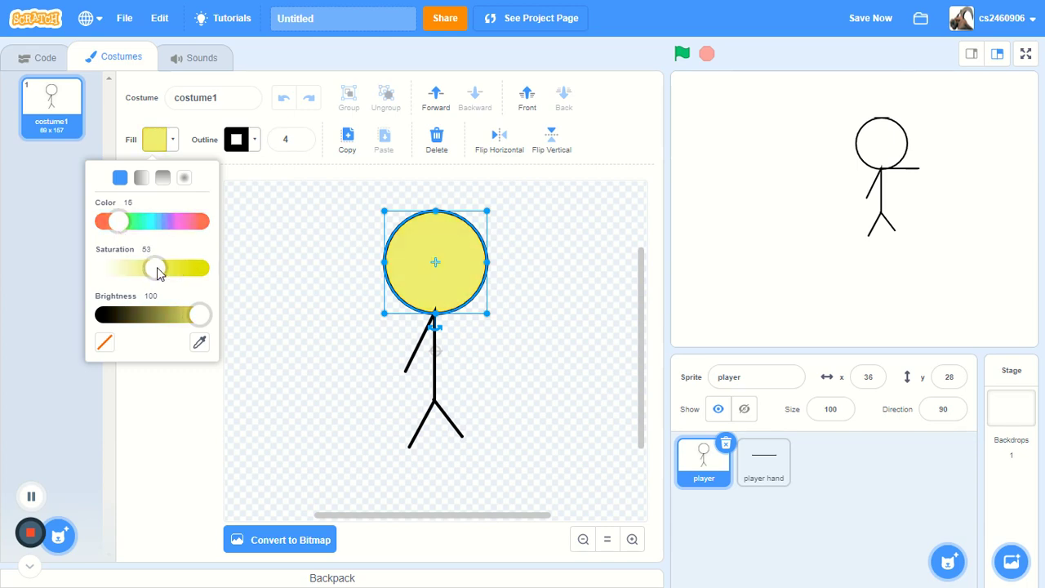
pyautogui.click(353, 256)
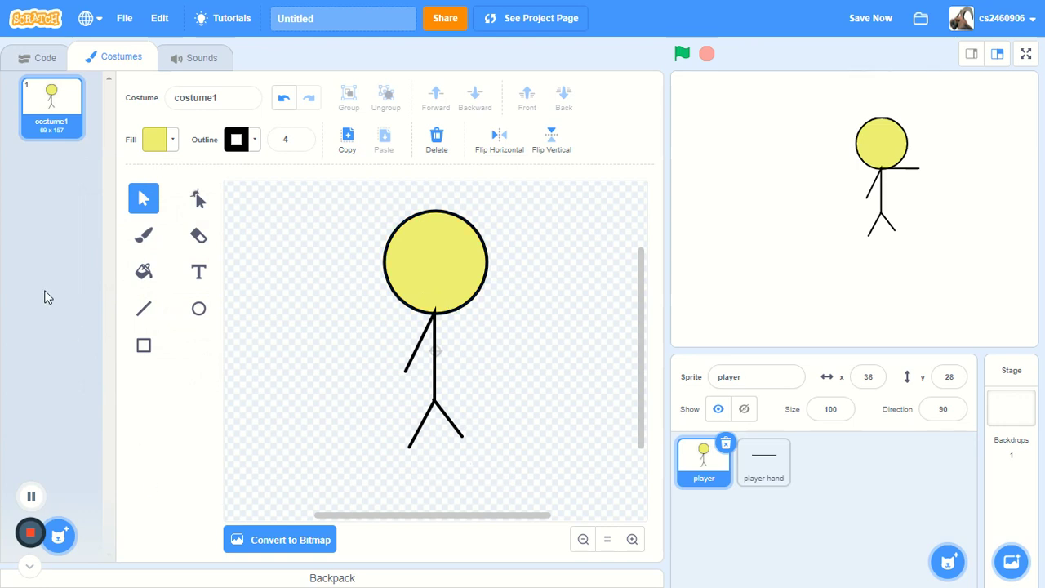
# Step: Try drawing a blue-filled ellipse over the lower part of the head, and undo it
pyautogui.click(156, 141)
pyautogui.moveTo(157, 269); pyautogui.dragTo(203, 269)
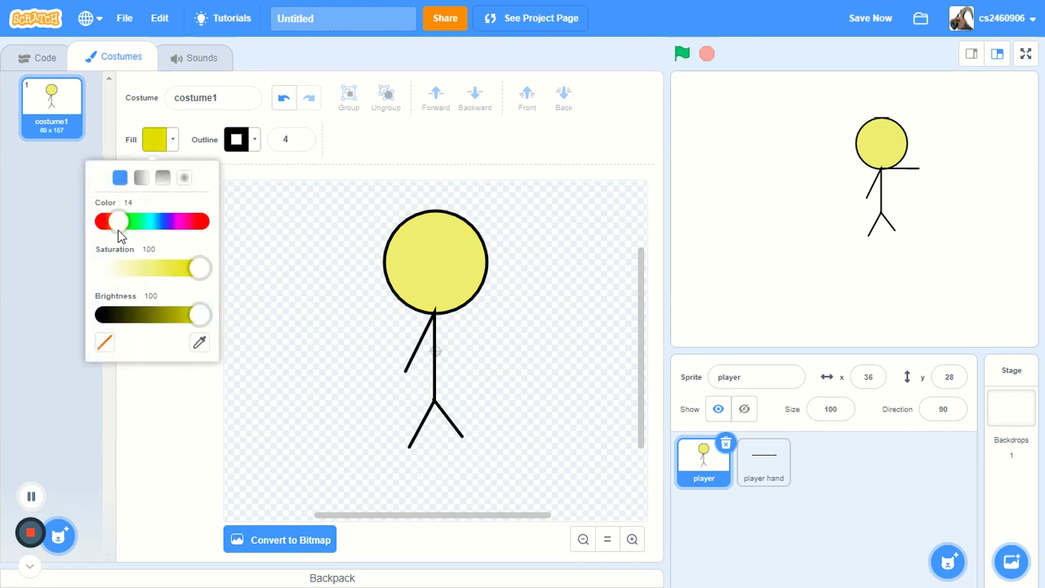
pyautogui.click(166, 225)
pyautogui.click(308, 233)
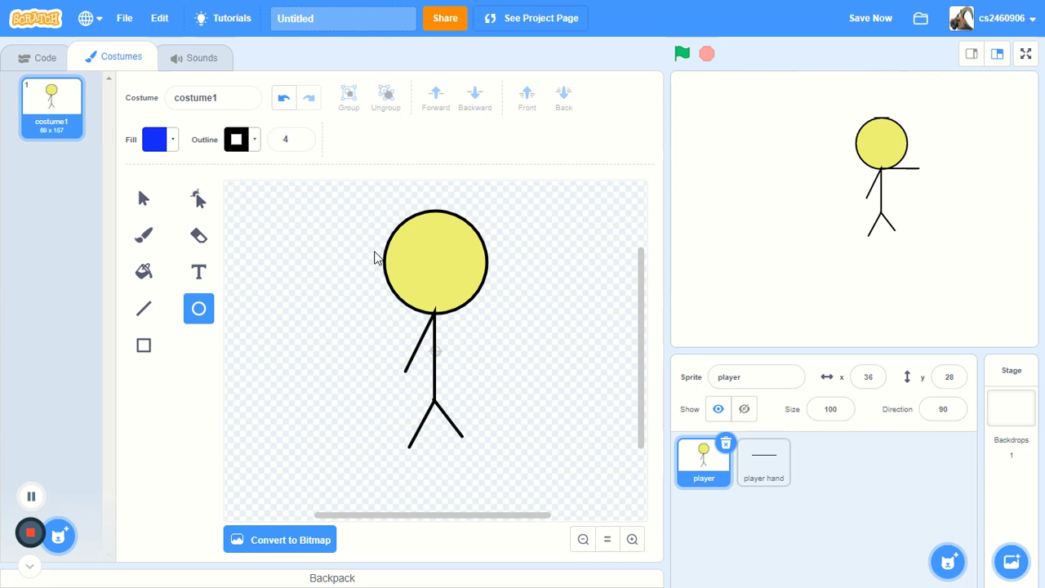
pyautogui.moveTo(372, 255)
pyautogui.mouseDown()
pyautogui.moveTo(501, 203)
pyautogui.moveTo(517, 210)
pyautogui.moveTo(495, 215)
pyautogui.moveTo(425, 284)
pyautogui.moveTo(444, 319)
pyautogui.moveTo(467, 325)
pyautogui.mouseUp()
pyautogui.hotkey('ctrl', 'z')
# Step: Duplicate the yellow head circle and place the copy partly overlapping the original's right side
pyautogui.click(143, 199)
pyautogui.click(441, 230)
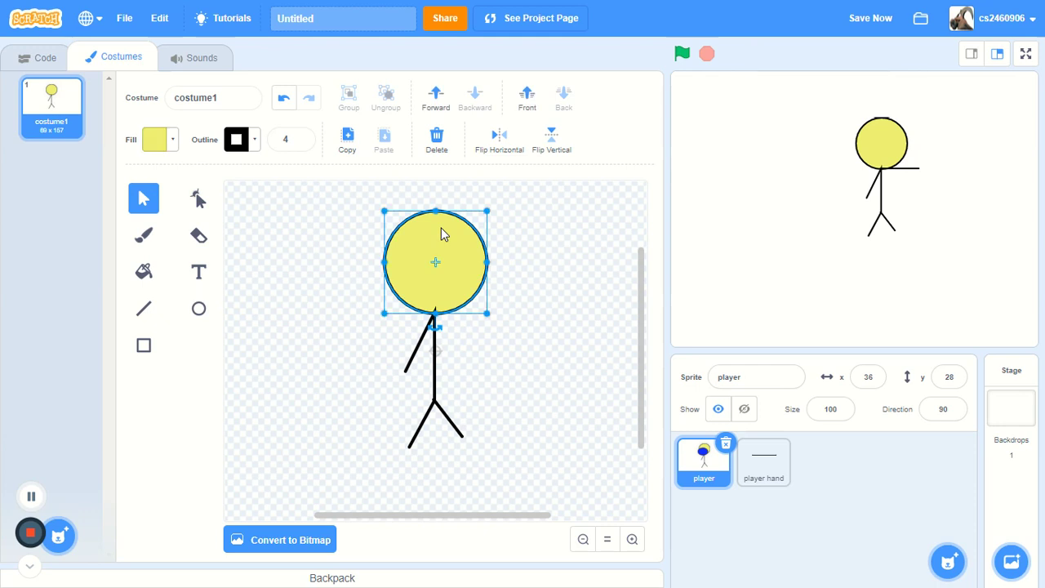
pyautogui.hotkey('ctrl', 'c')
pyautogui.hotkey('ctrl', 'v')
pyautogui.moveTo(478, 233); pyautogui.dragTo(521, 236)
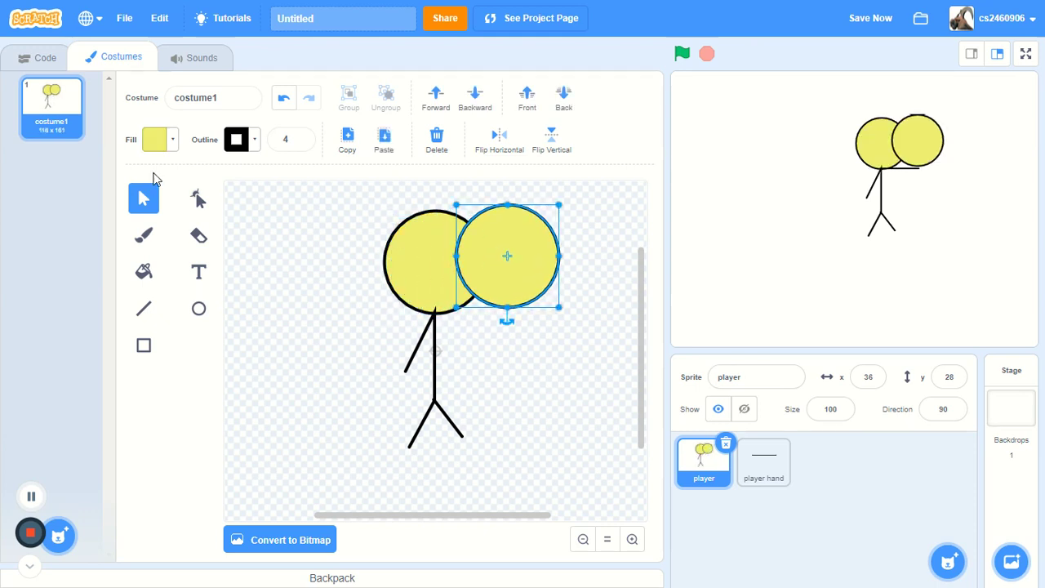
# Step: Fill the copied circle with blue (color 62, saturation 100, brightness 100) and place it to the left of the head
pyautogui.click(161, 140)
pyautogui.moveTo(149, 268); pyautogui.dragTo(281, 270)
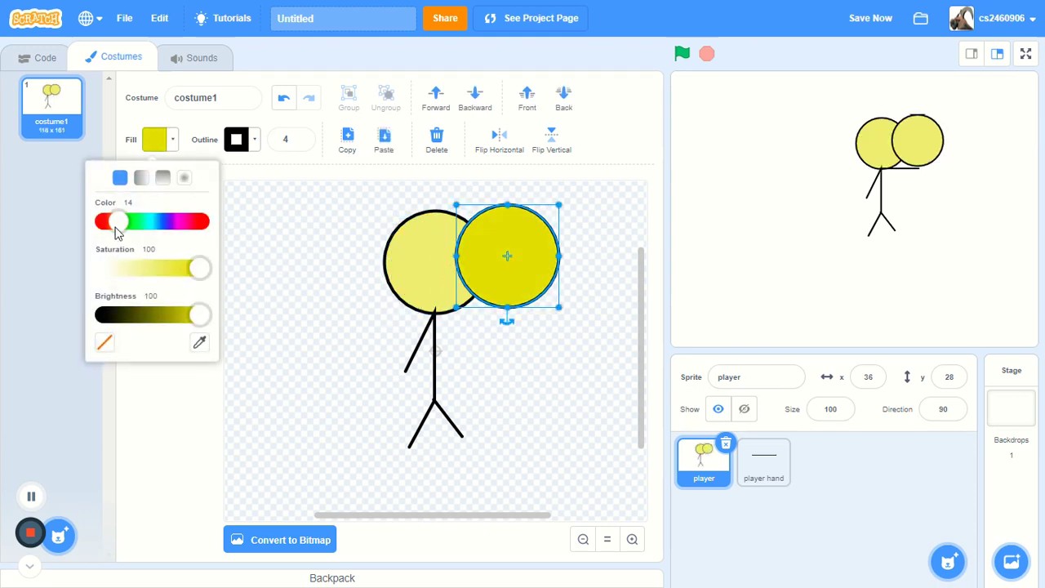
pyautogui.moveTo(123, 227); pyautogui.dragTo(161, 228)
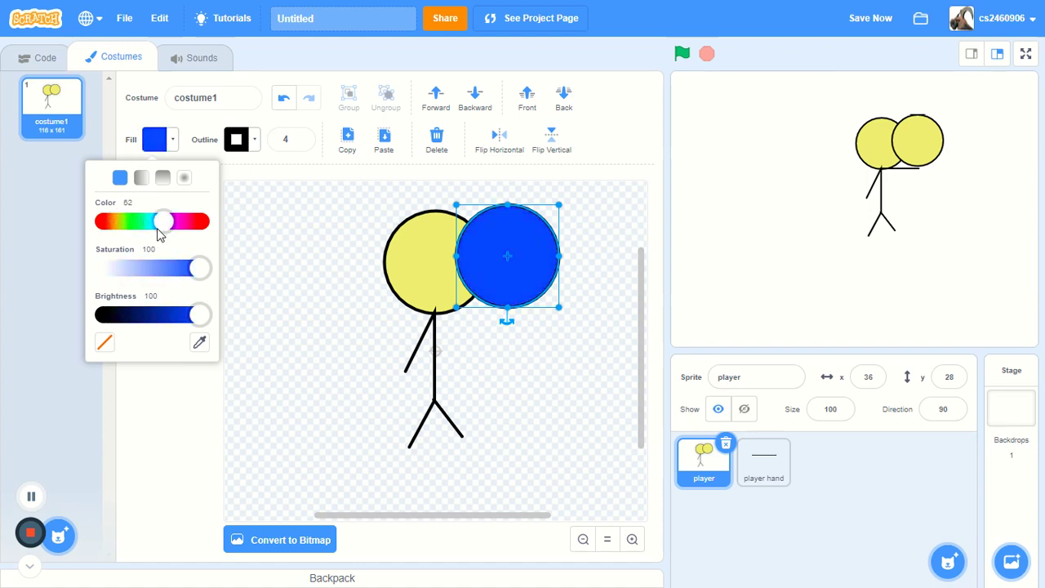
pyautogui.click(277, 229)
pyautogui.moveTo(512, 241); pyautogui.dragTo(335, 233)
# Step: Reshape the blue circle by deleting its bottom node and raising its two side nodes to flatten it
pyautogui.click(199, 200)
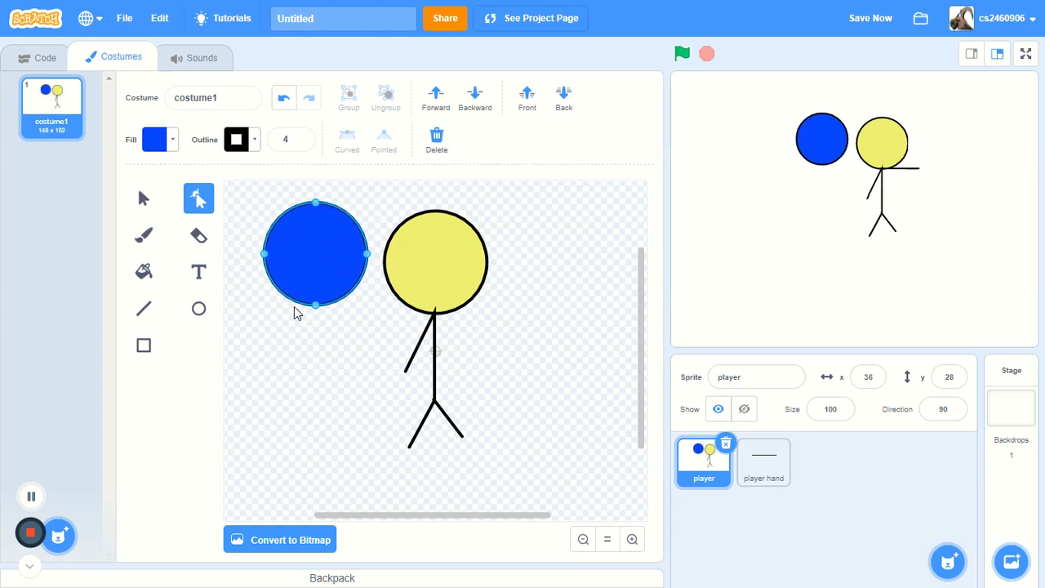
pyautogui.press('Delete')
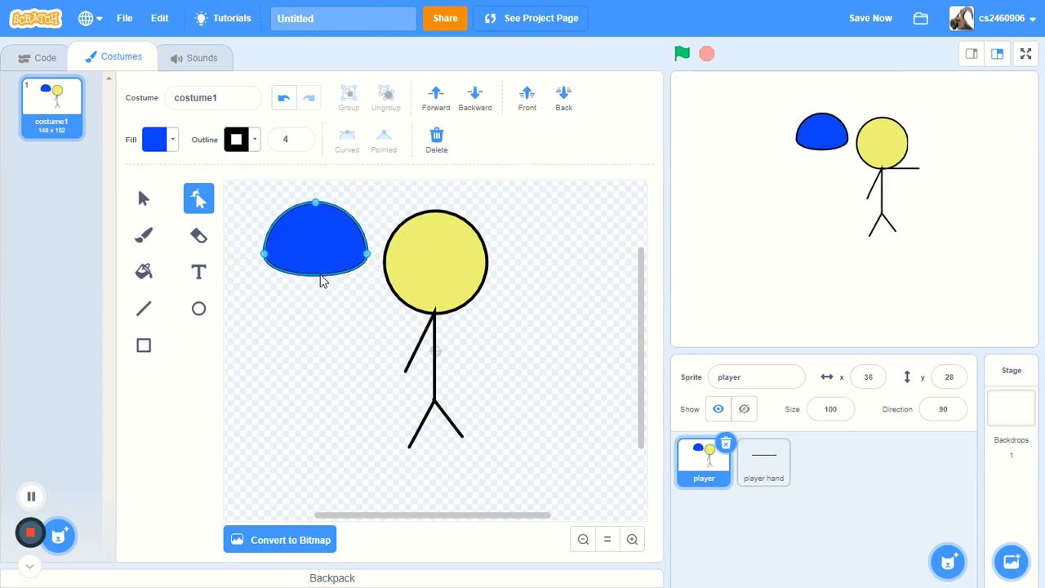
pyautogui.click(264, 255)
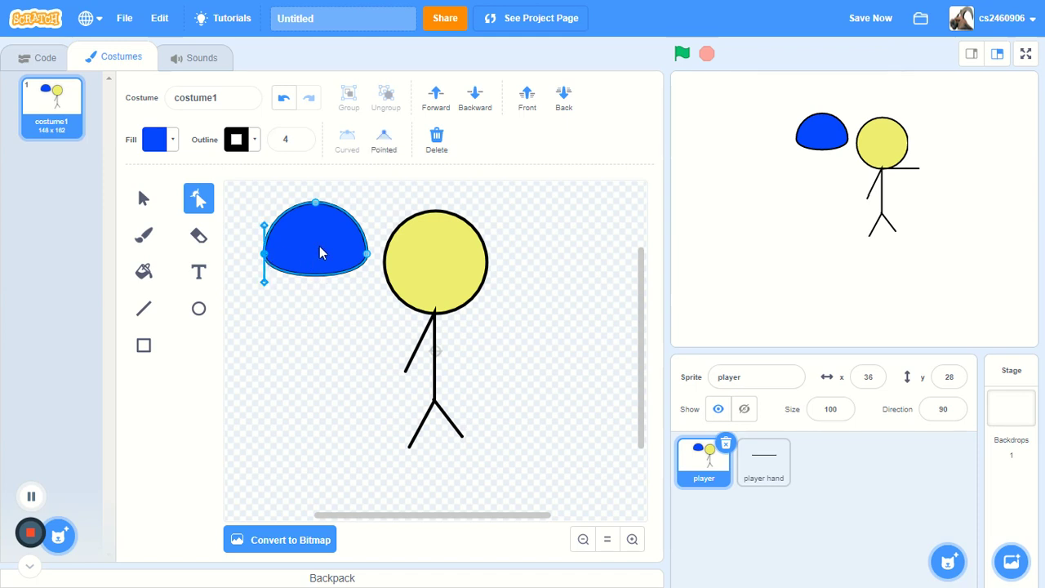
pyautogui.keyDown('shift'); pyautogui.click(367, 255); pyautogui.keyUp('shift')
pyautogui.press('Up')
pyautogui.press('Up')
pyautogui.press('Up')
pyautogui.press('Up')
pyautogui.press('Up')
pyautogui.press('Up')
pyautogui.press('Up')
pyautogui.press('Up')
pyautogui.press('Up')
pyautogui.press('Up')
pyautogui.press('Up')
pyautogui.press('Up')
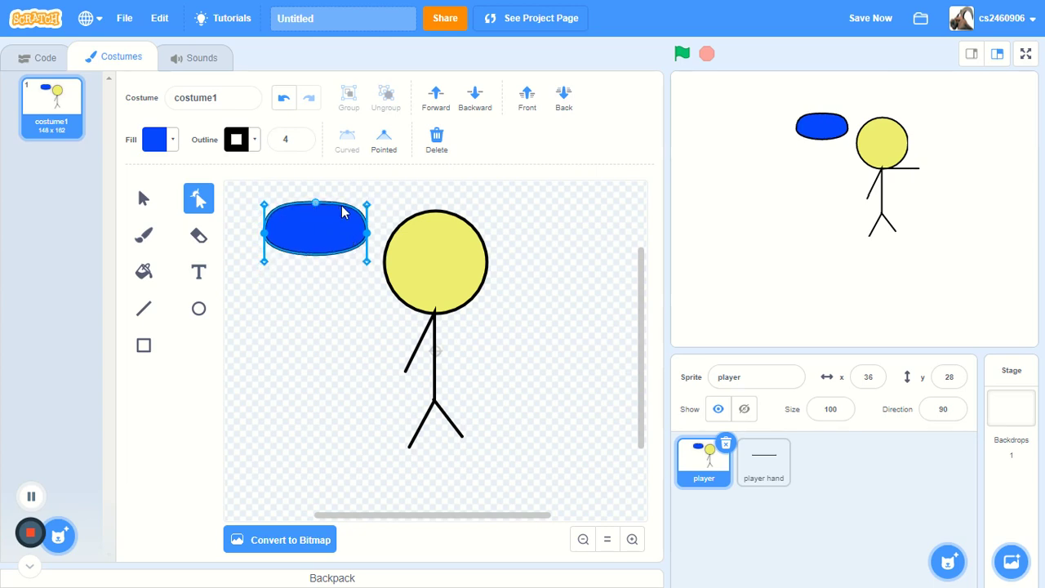
# Step: Add one node on each upper side of the flattened blue shape, rounding off its top curve
pyautogui.click(351, 213)
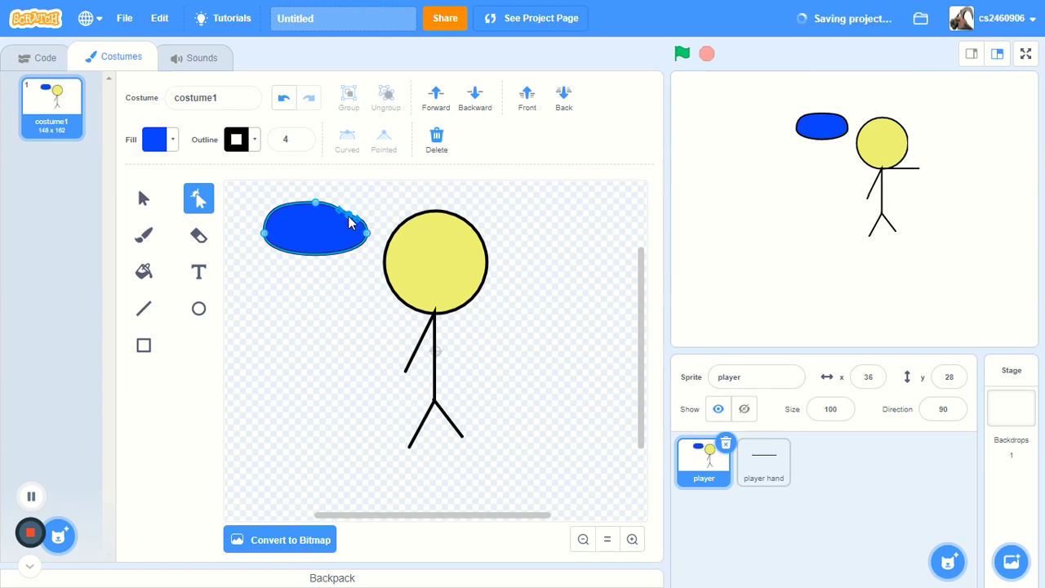
pyautogui.moveTo(349, 221); pyautogui.dragTo(354, 218)
pyautogui.click(278, 209)
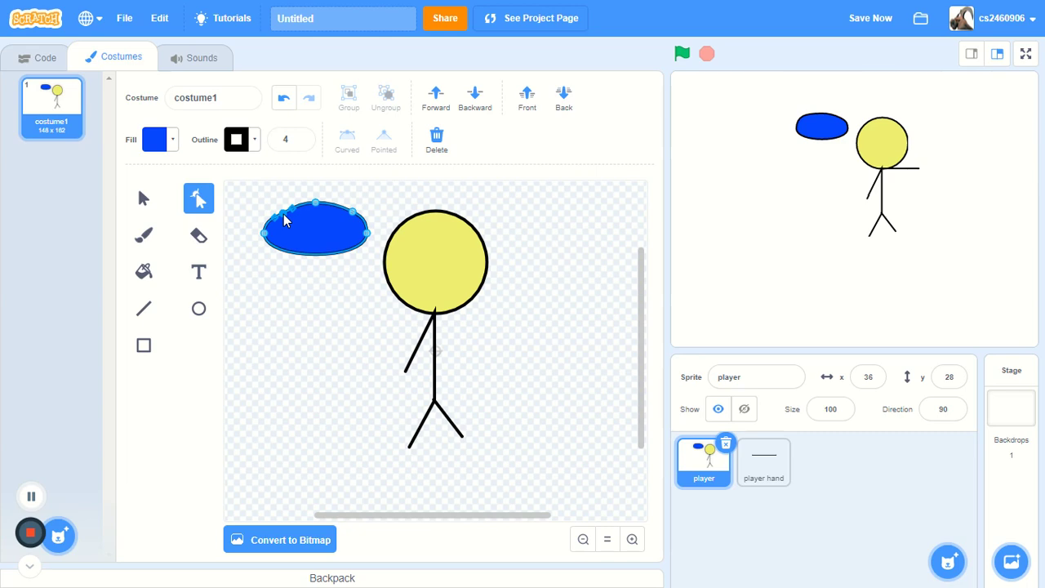
pyautogui.click(283, 212)
# Step: Make the blue shape's left and right end nodes pointed and fit the shape over the top of the head
pyautogui.click(395, 142)
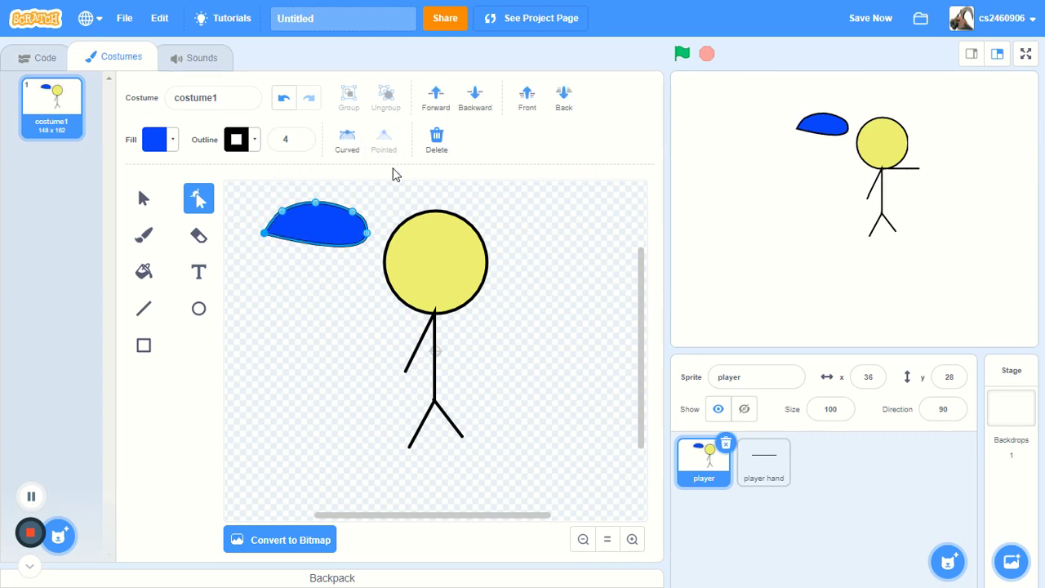
pyautogui.click(366, 236)
pyautogui.click(384, 140)
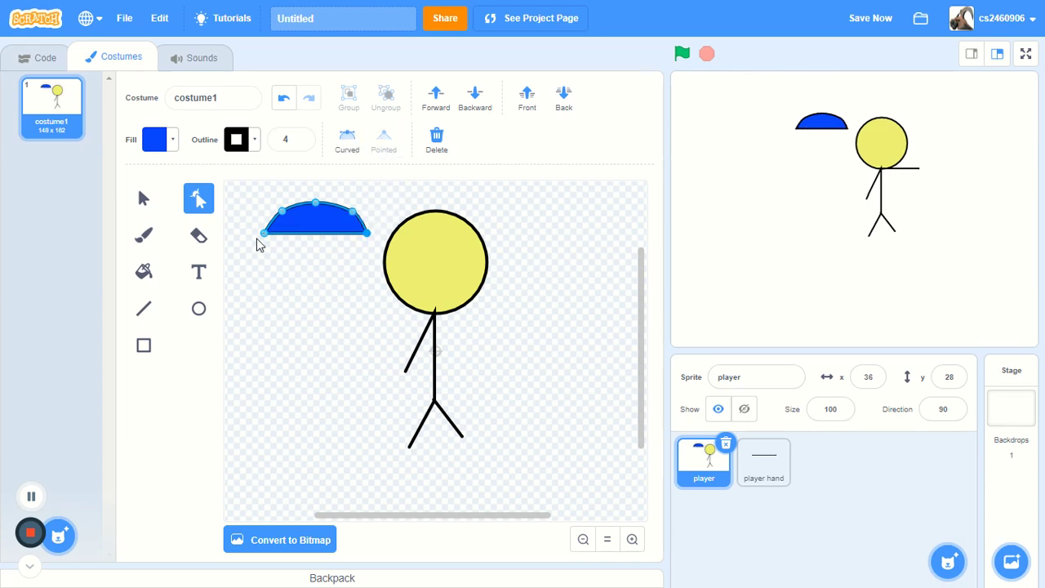
pyautogui.click(144, 198)
pyautogui.moveTo(326, 206); pyautogui.dragTo(441, 223)
# Step: Add two nodes to the blue cap's straight bottom edge, one near each end
pyautogui.click(199, 199)
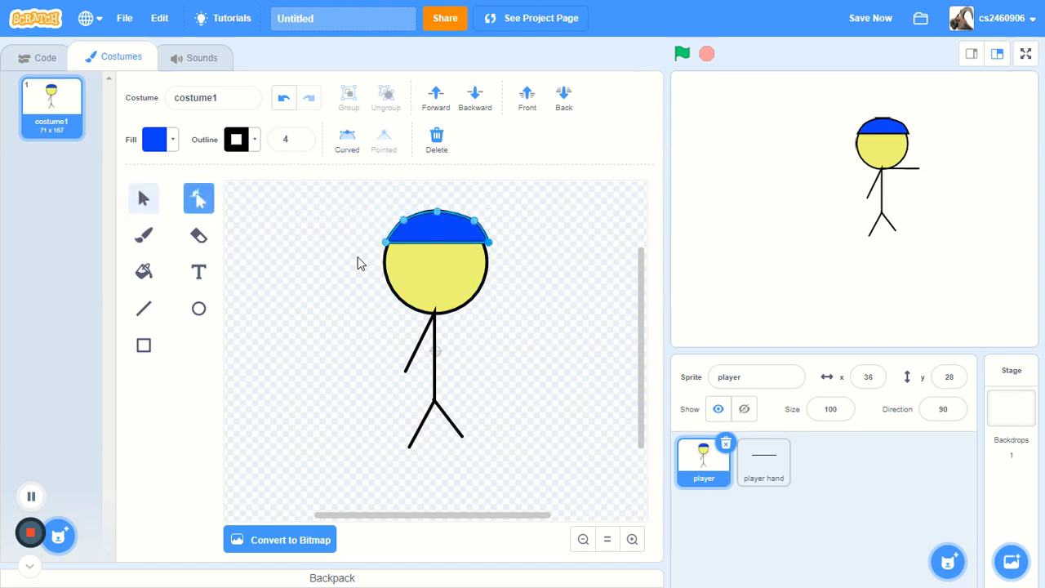
pyautogui.click(406, 242)
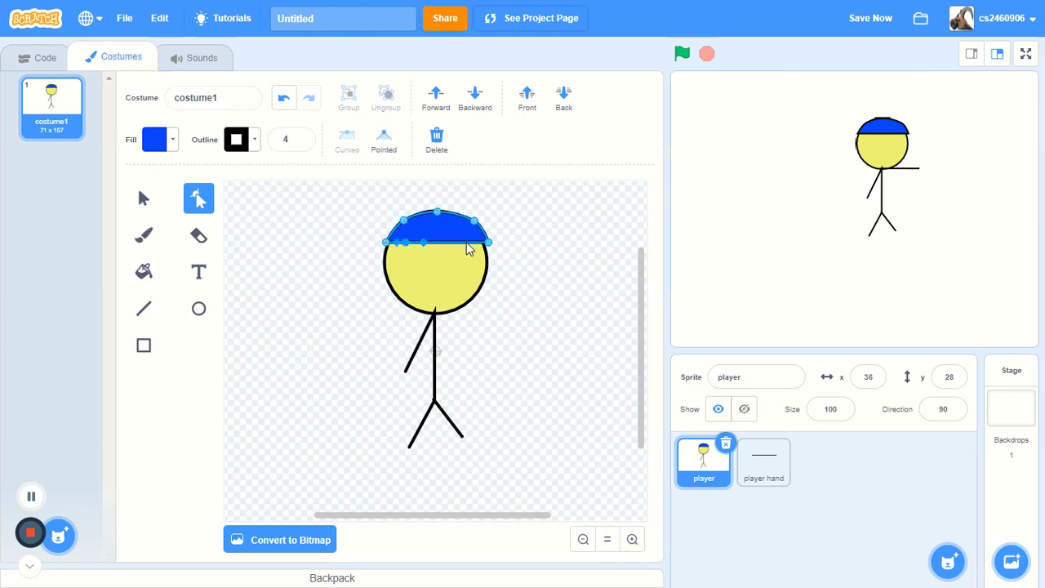
pyautogui.click(467, 243)
# Step: Add another node near the cap's bottom-right corner and pull it down together with the corner to form a hanging strip beside the face
pyautogui.click(633, 541)
pyautogui.press('Delete')
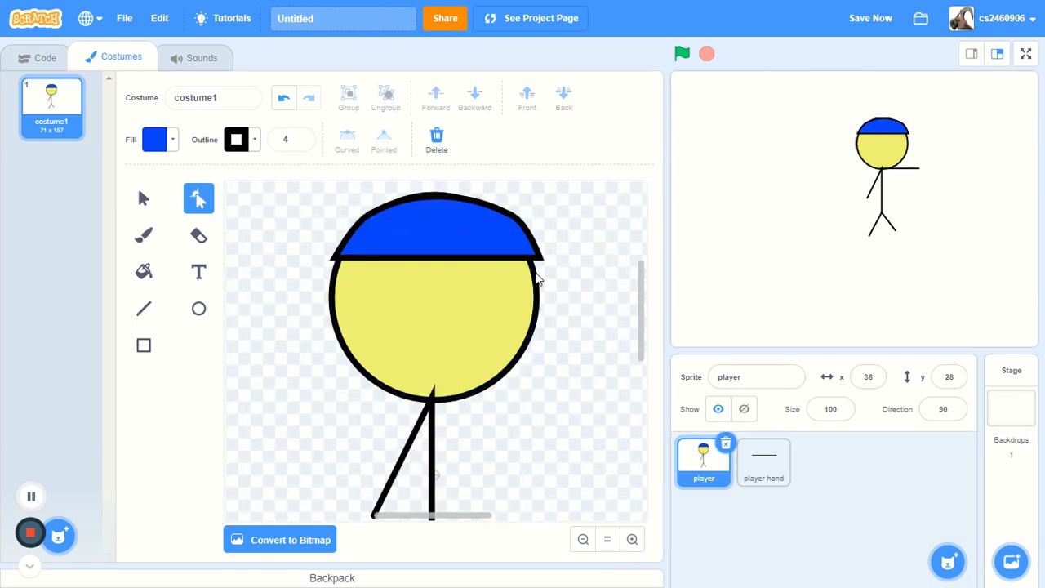
pyautogui.click(568, 245)
pyautogui.click(502, 253)
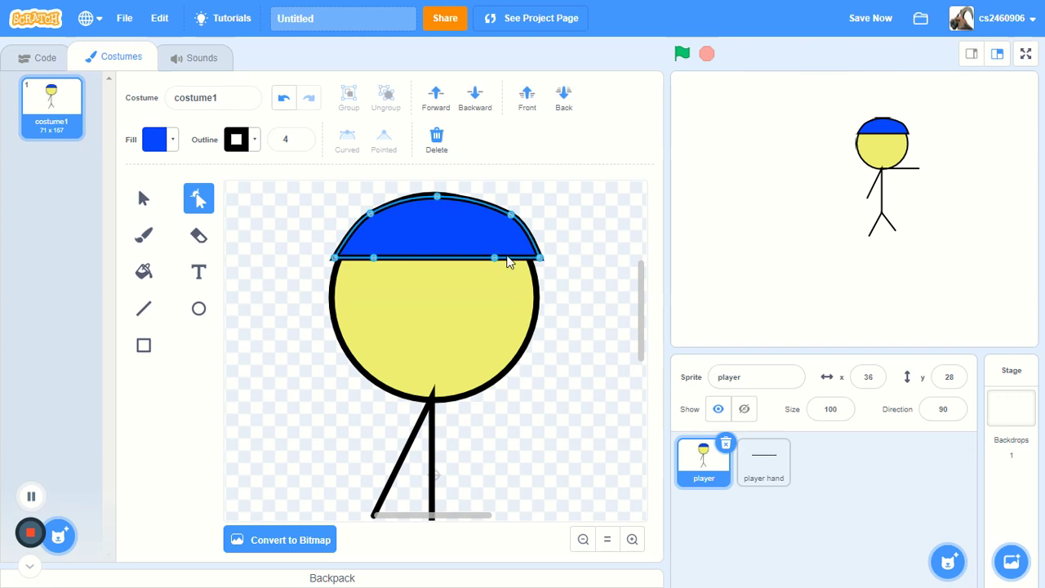
pyautogui.click(502, 258)
pyautogui.click(540, 259)
pyautogui.moveTo(540, 259); pyautogui.dragTo(565, 369)
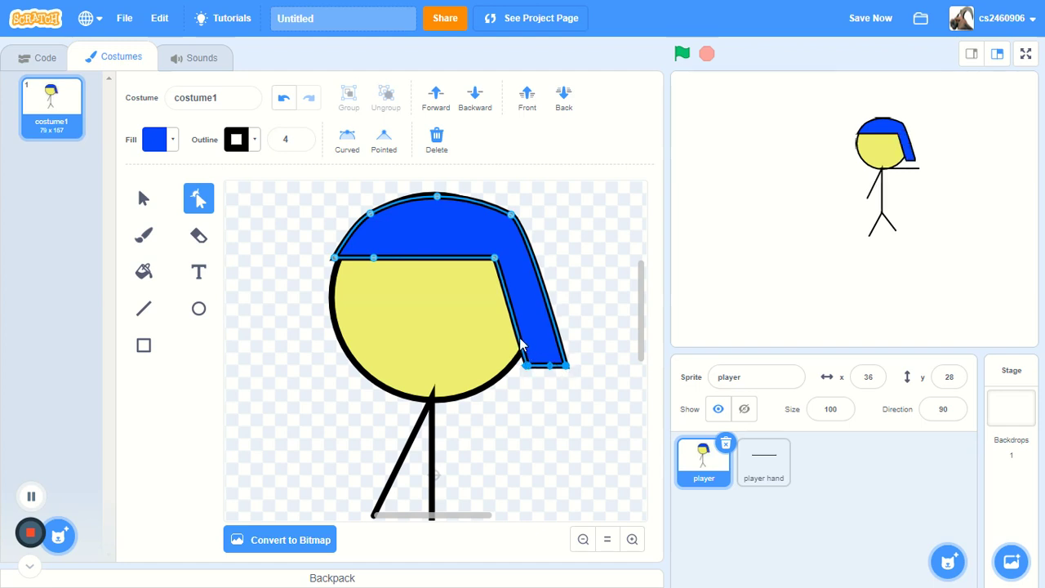
# Step: Add a node on the strip's inner edge, shift the strip's tip down and inward, and bend the inner edge outward
pyautogui.click(519, 337)
pyautogui.click(535, 393)
pyautogui.click(534, 341)
pyautogui.moveTo(563, 367); pyautogui.dragTo(546, 394)
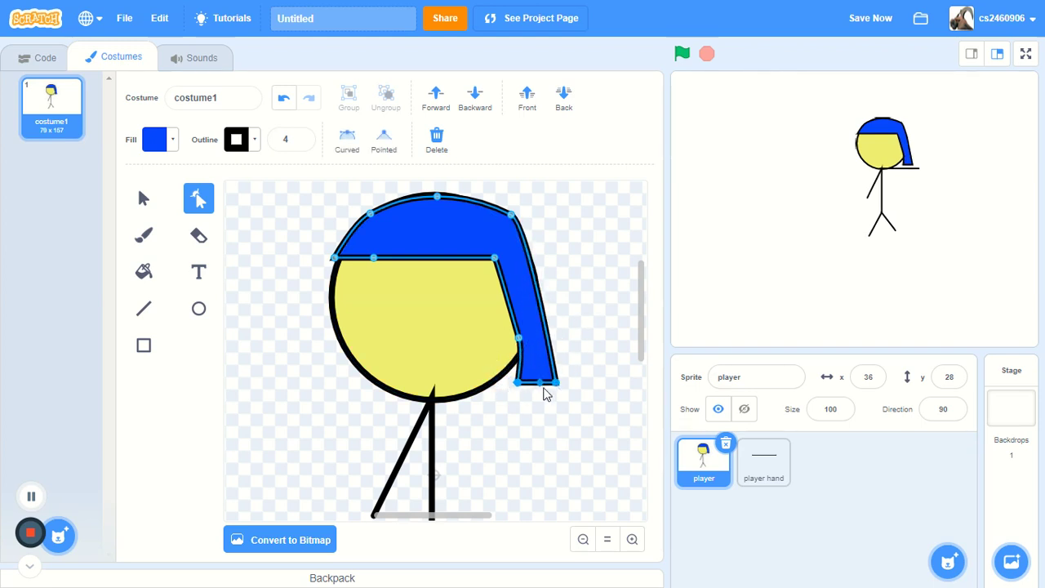
pyautogui.moveTo(520, 345); pyautogui.dragTo(532, 339)
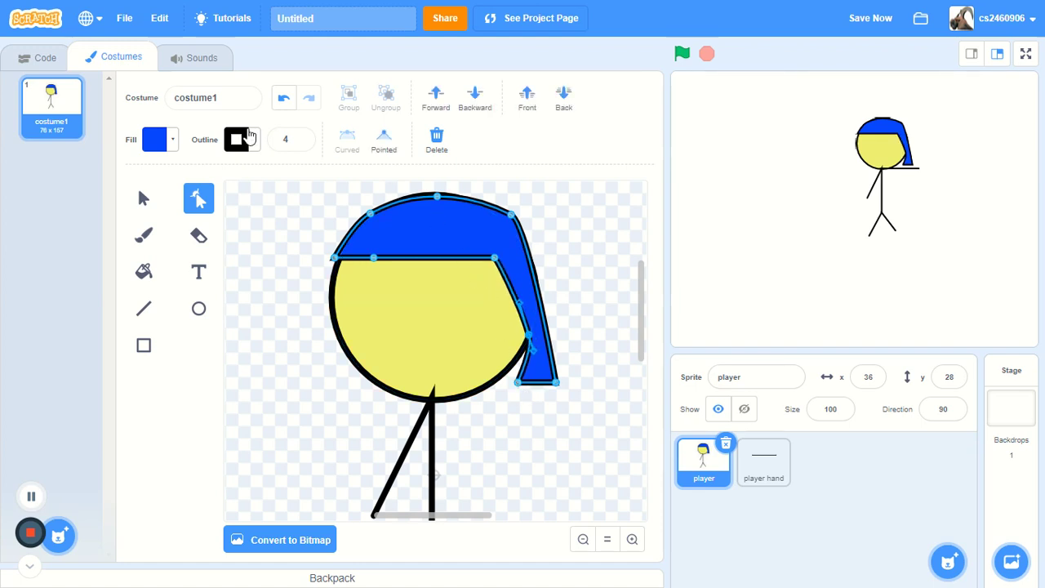
# Step: Delete the blue head covering from the player's head
pyautogui.press('Delete')
pyautogui.press('Delete')
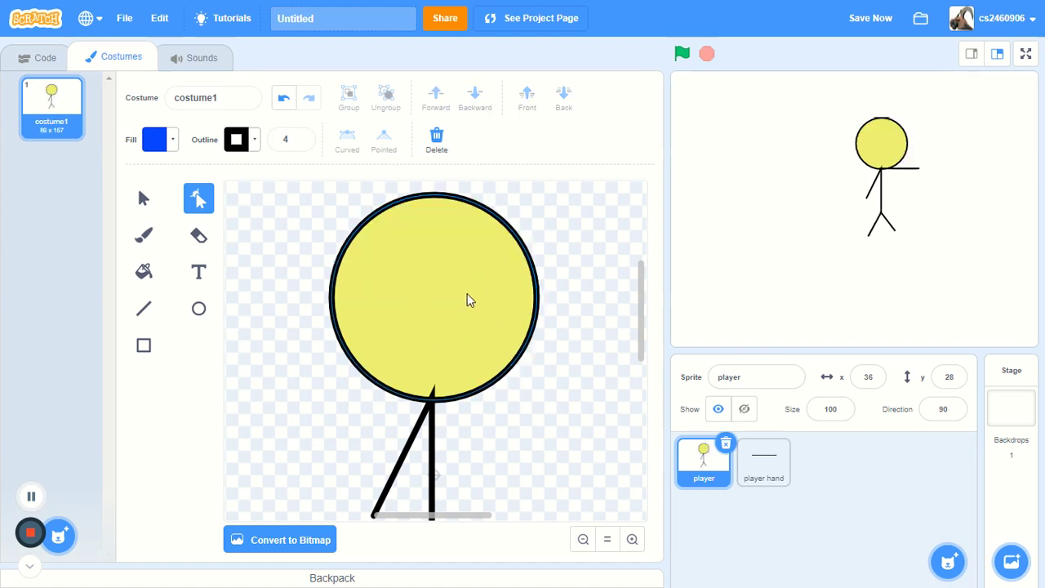
pyautogui.click(413, 280)
pyautogui.rightClick(413, 280)
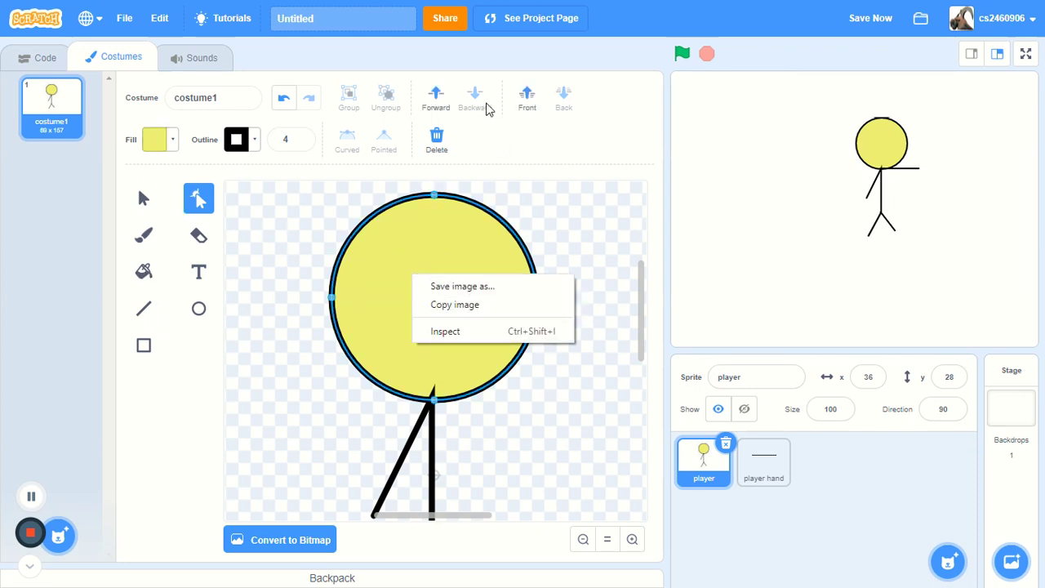
pyautogui.click(437, 141)
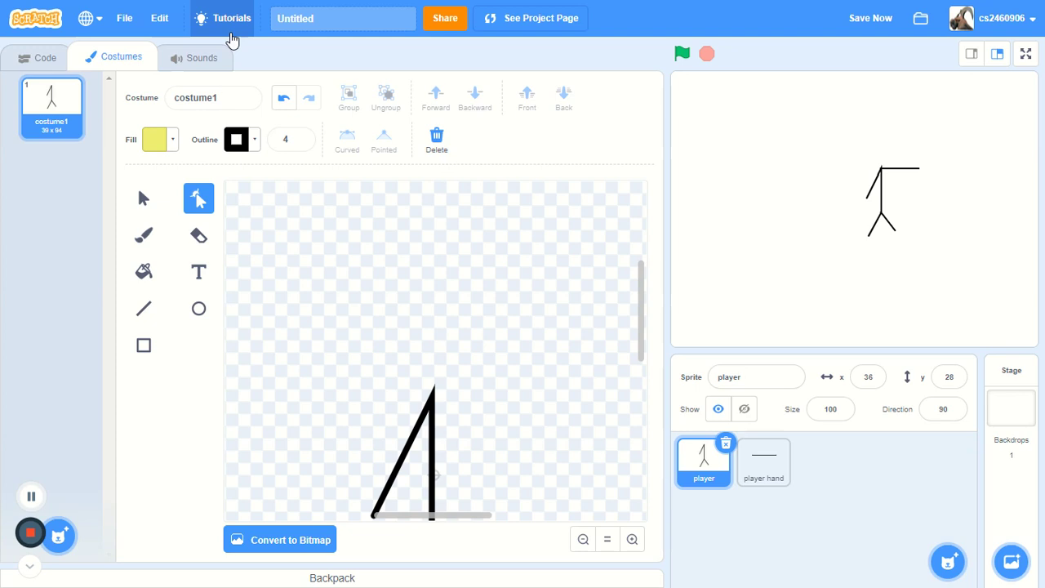
pyautogui.click(282, 100)
# Step: Duplicate the yellow head circle and lay the copy directly over the original
pyautogui.click(156, 207)
pyautogui.click(418, 316)
pyautogui.rightClick(418, 309)
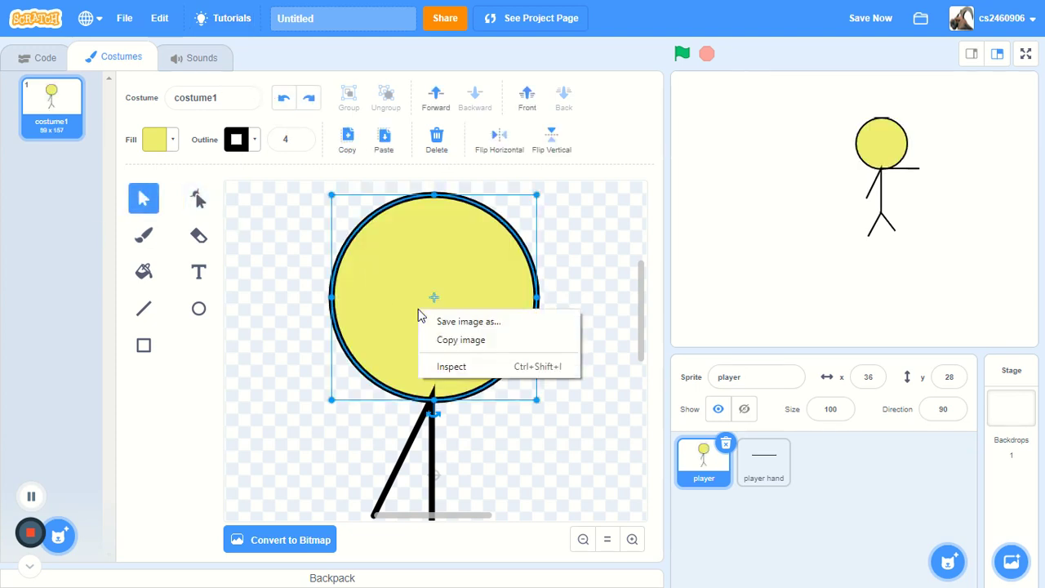
pyautogui.click(484, 277)
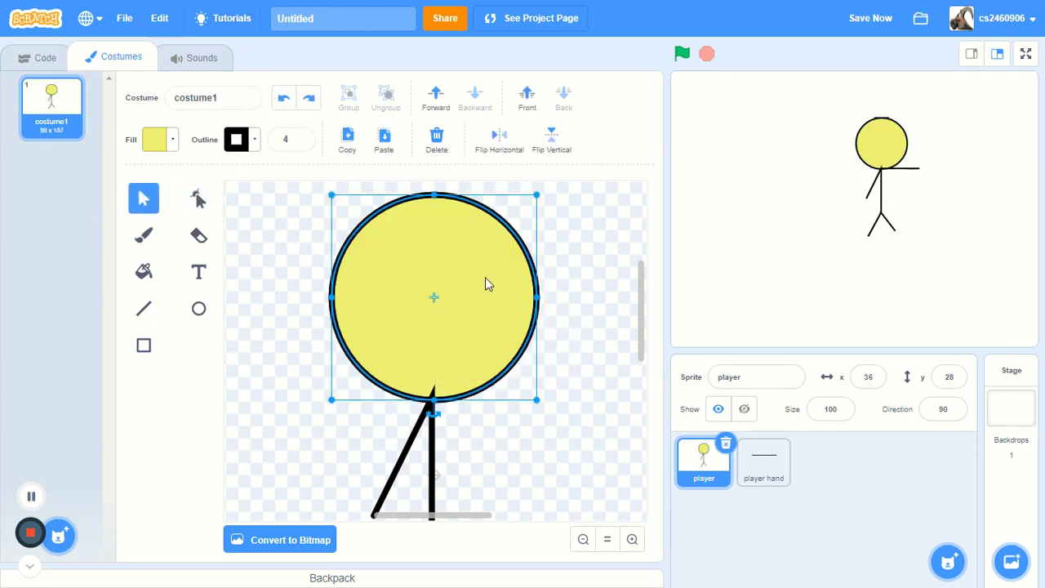
pyautogui.hotkey('ctrl', 'c')
pyautogui.hotkey('ctrl', 'v')
pyautogui.moveTo(479, 312); pyautogui.dragTo(464, 297)
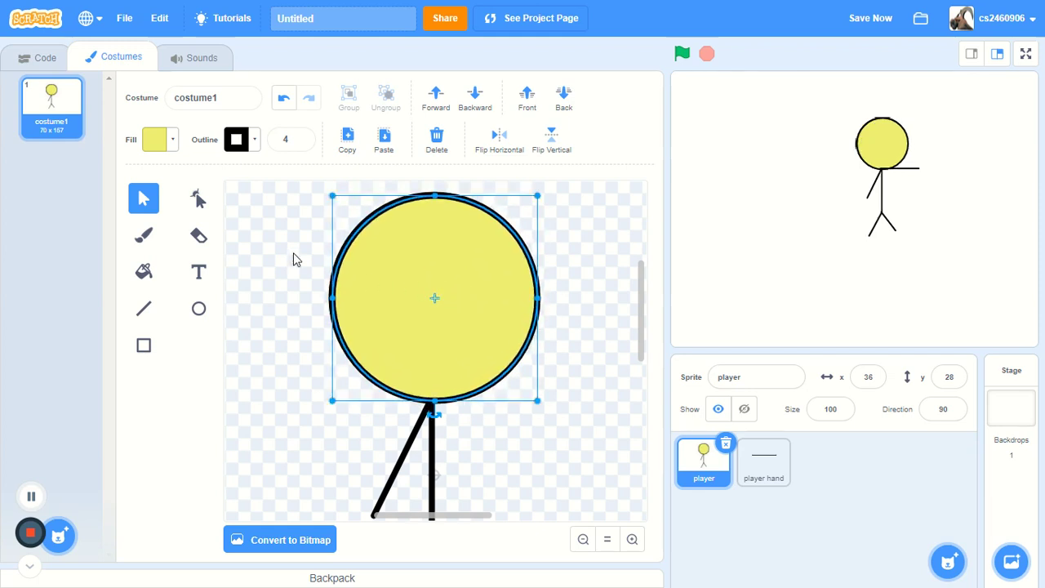
pyautogui.click(283, 248)
pyautogui.click(173, 143)
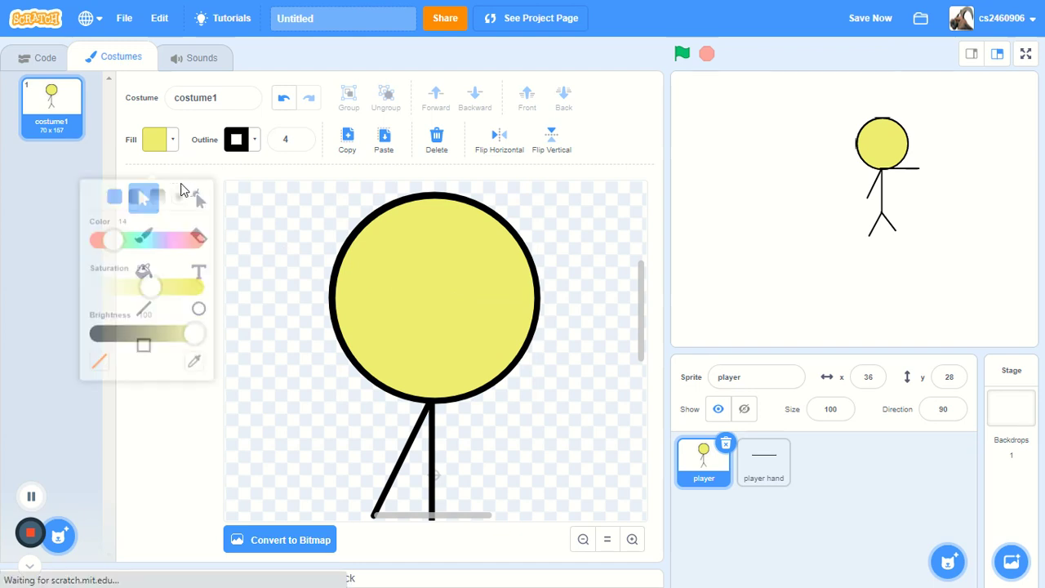
pyautogui.moveTo(156, 274); pyautogui.dragTo(191, 240)
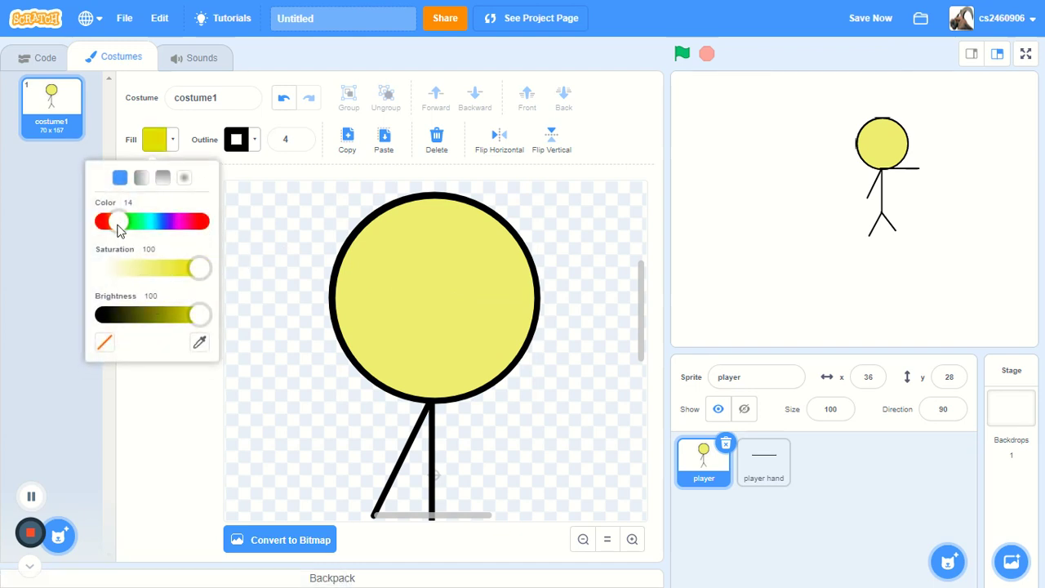
pyautogui.moveTo(122, 226); pyautogui.dragTo(166, 231)
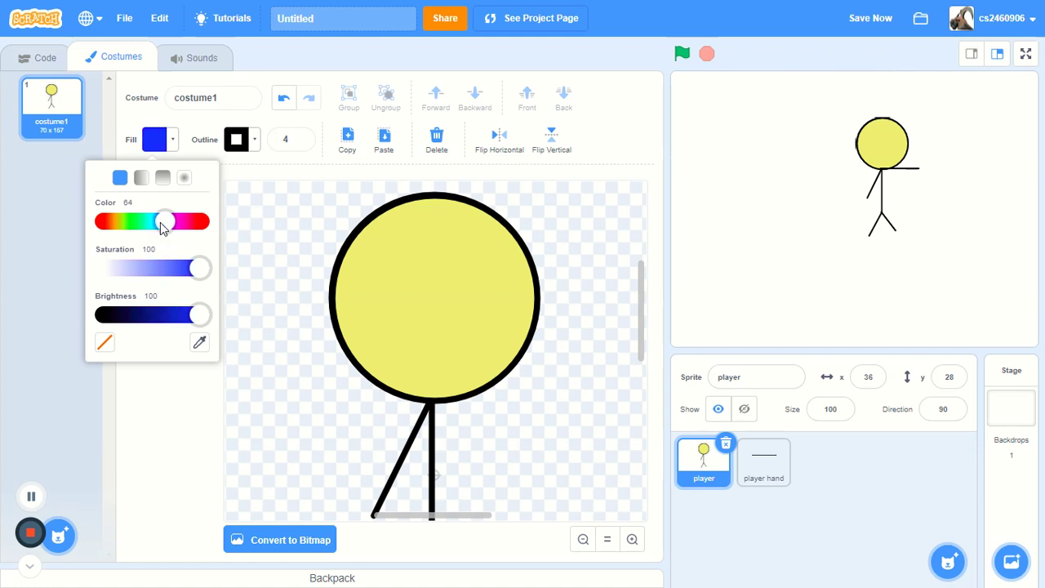
pyautogui.moveTo(161, 227); pyautogui.dragTo(160, 227)
pyautogui.click(273, 202)
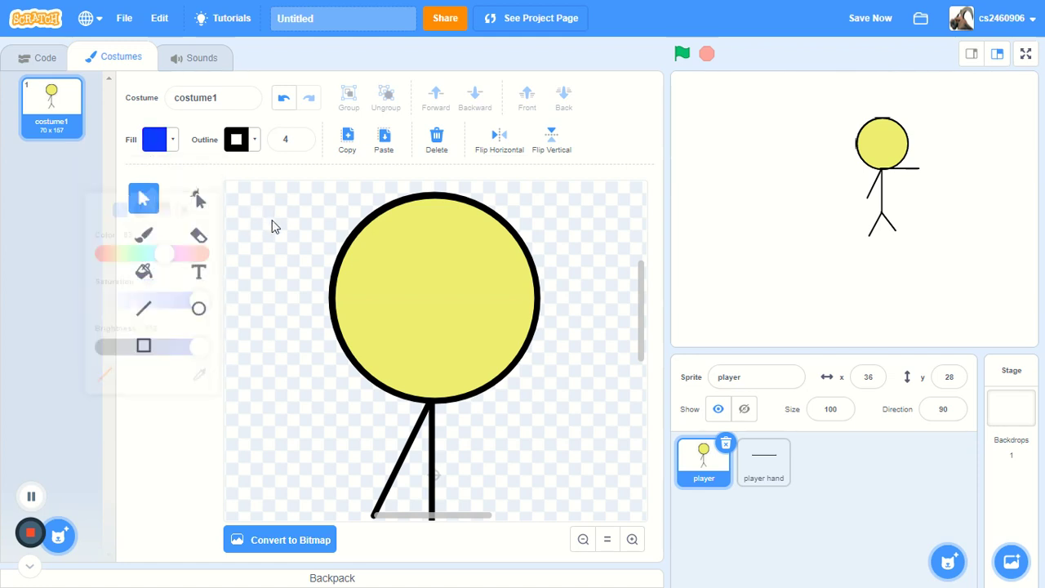
# Step: Recolour the copied head circle to blue with saturation 100
pyautogui.click(390, 317)
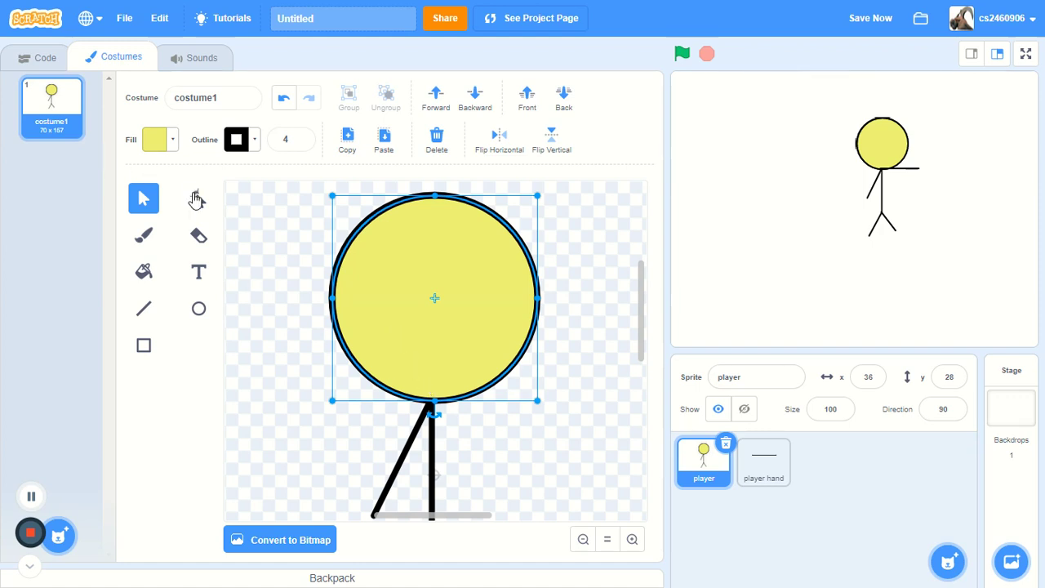
pyautogui.click(168, 143)
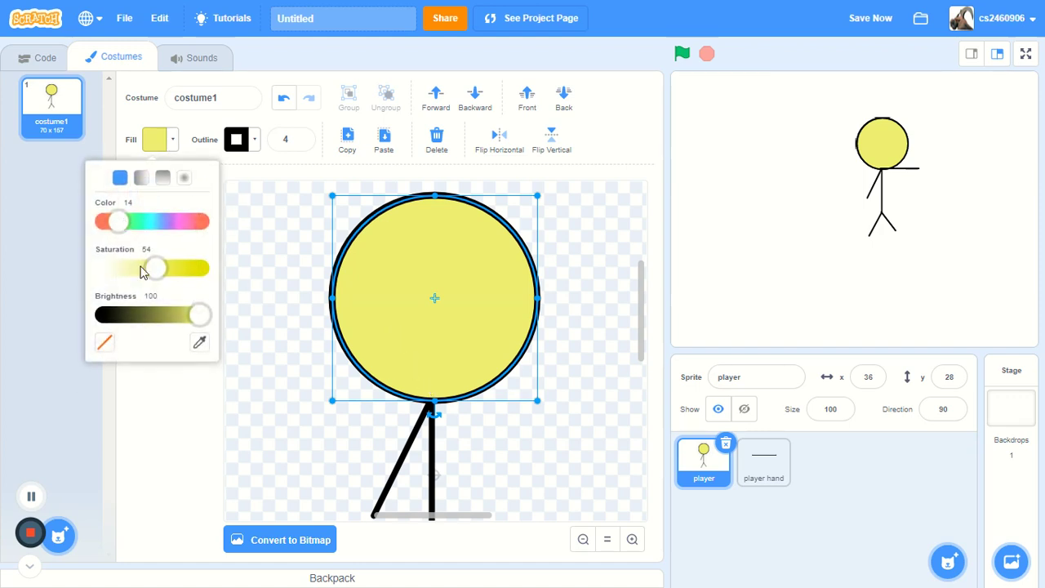
pyautogui.moveTo(163, 272); pyautogui.dragTo(186, 269)
pyautogui.click(202, 269)
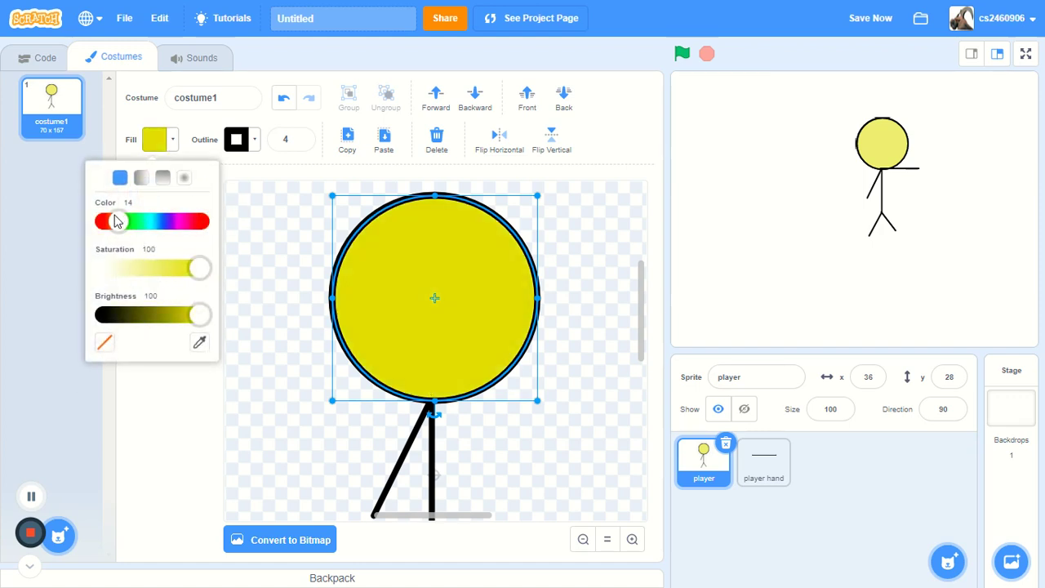
pyautogui.click(166, 226)
pyautogui.click(263, 281)
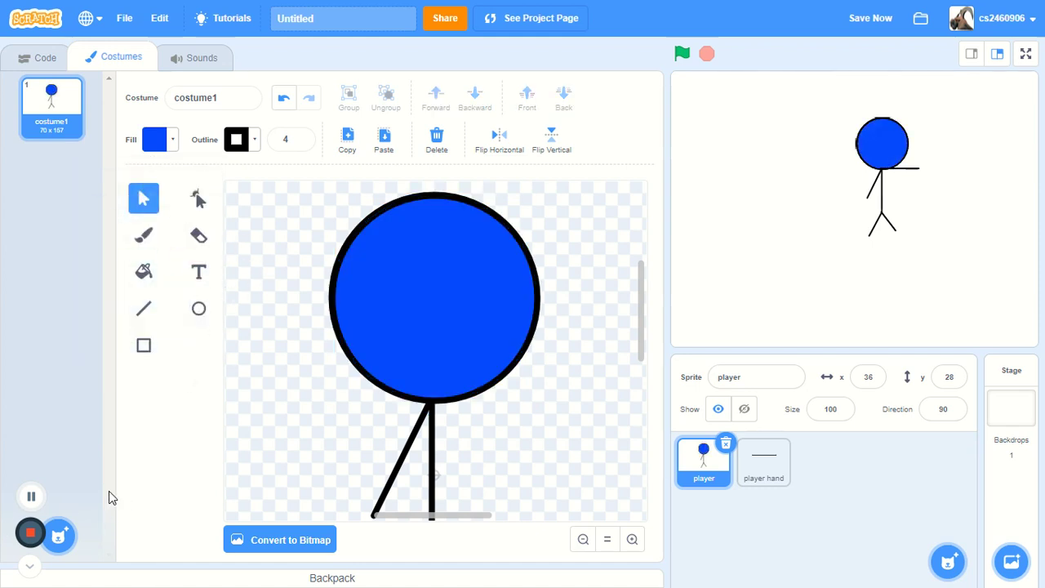
pyautogui.click(39, 489)
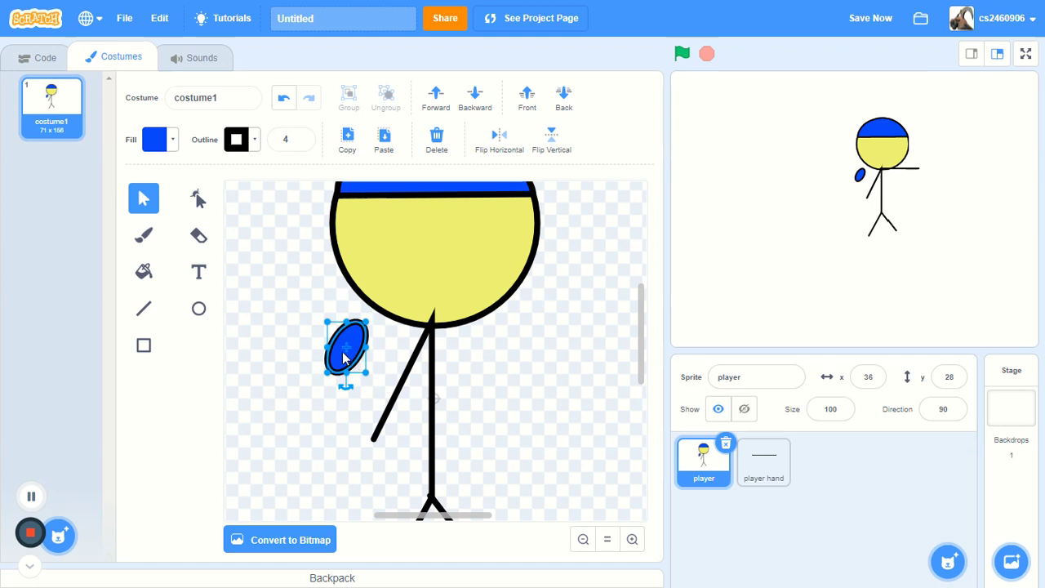
# Step: Move the small blue ellipse to where the arm meets the body and make its lower end node pointed
pyautogui.moveTo(343, 360); pyautogui.dragTo(408, 345)
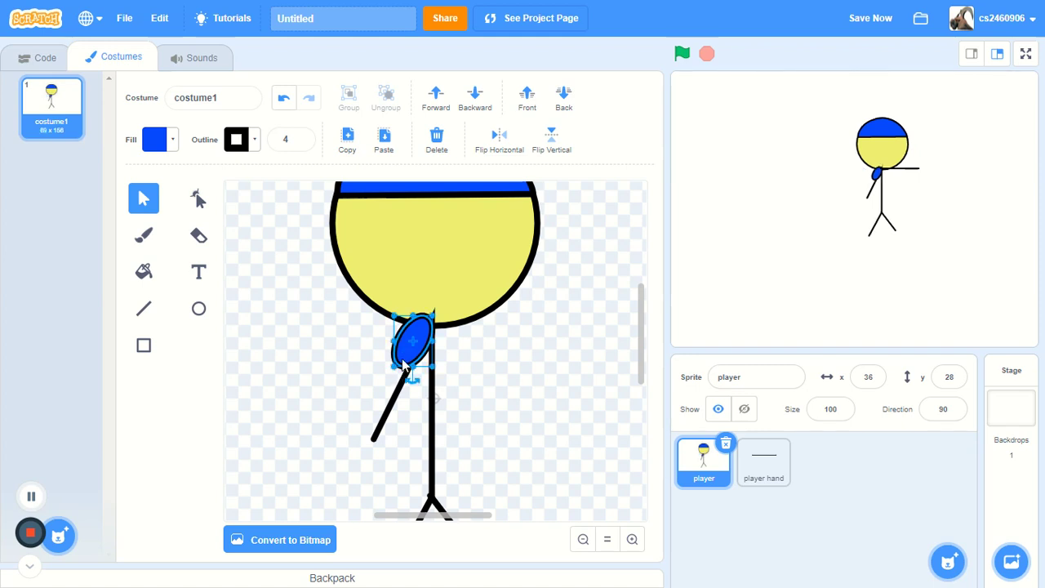
pyautogui.click(198, 199)
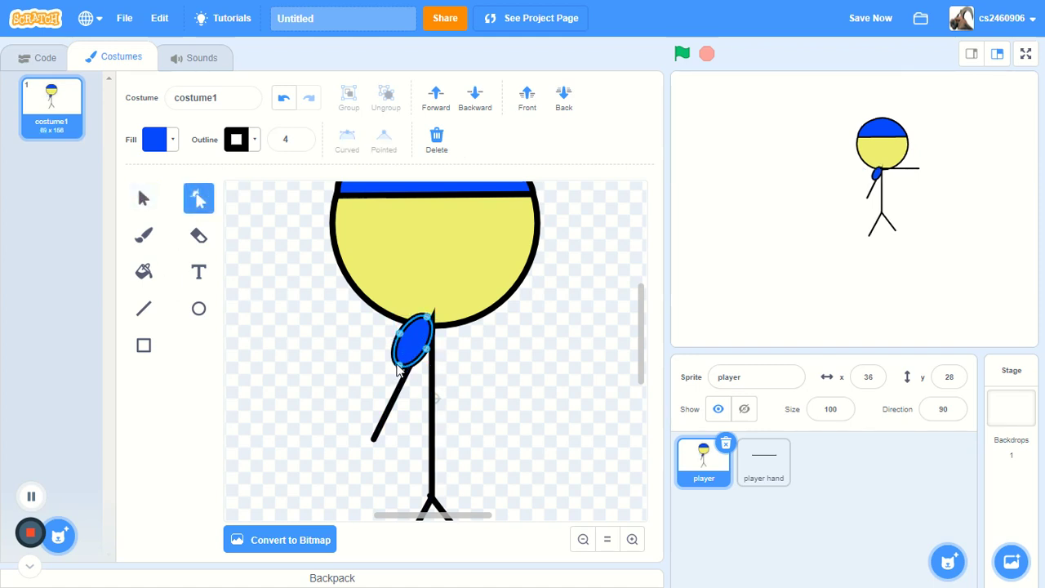
pyautogui.click(399, 368)
pyautogui.click(387, 138)
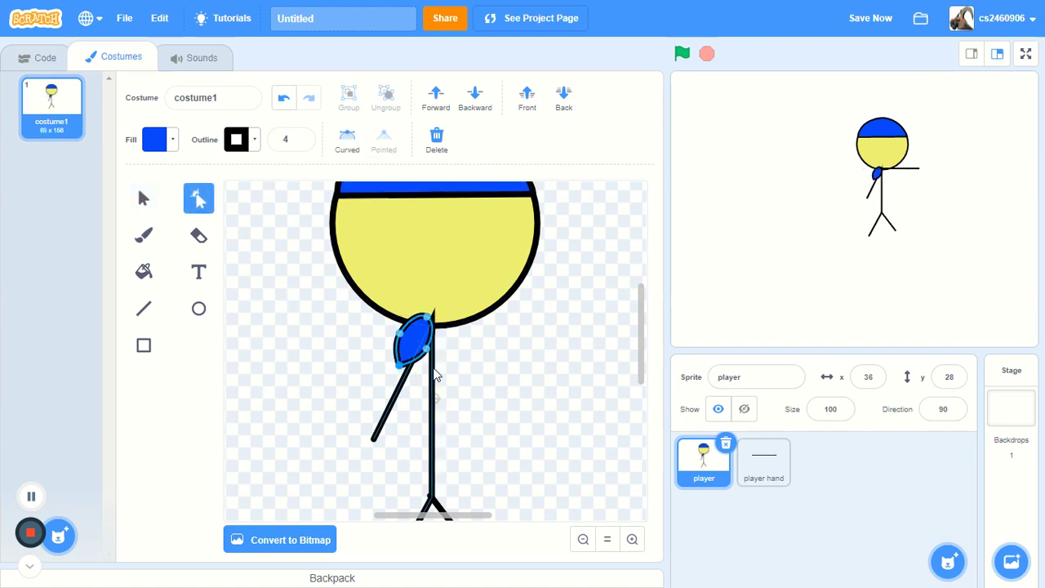
# Step: Narrow the small blue leaf shape and rotate it so it hangs along the arm just below the head
pyautogui.click(144, 198)
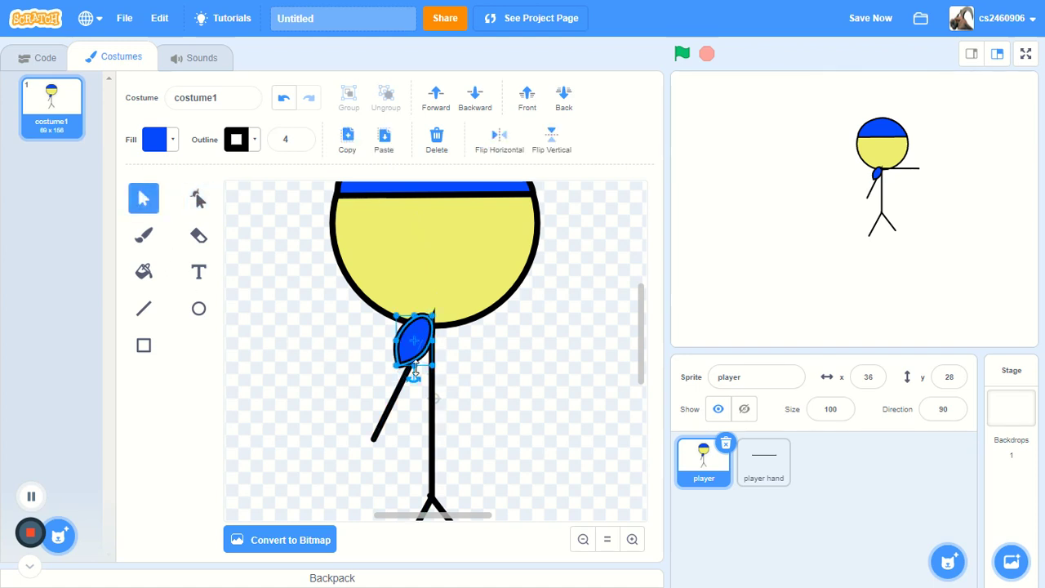
pyautogui.moveTo(416, 378); pyautogui.dragTo(418, 341)
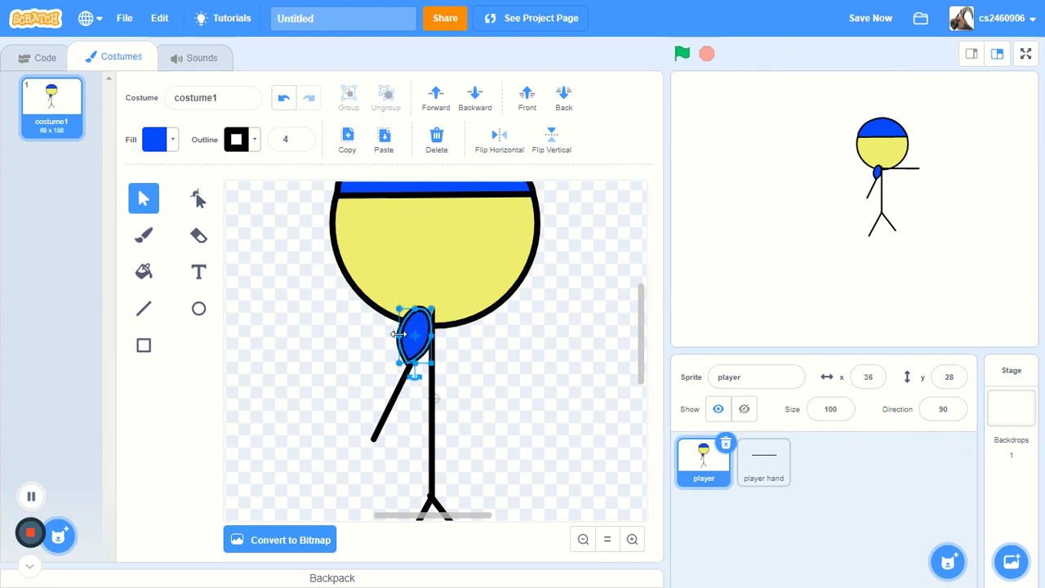
pyautogui.moveTo(417, 373)
pyautogui.mouseDown()
pyautogui.moveTo(428, 380)
pyautogui.moveTo(387, 385)
pyautogui.moveTo(391, 393)
pyautogui.moveTo(417, 378)
pyautogui.mouseUp()
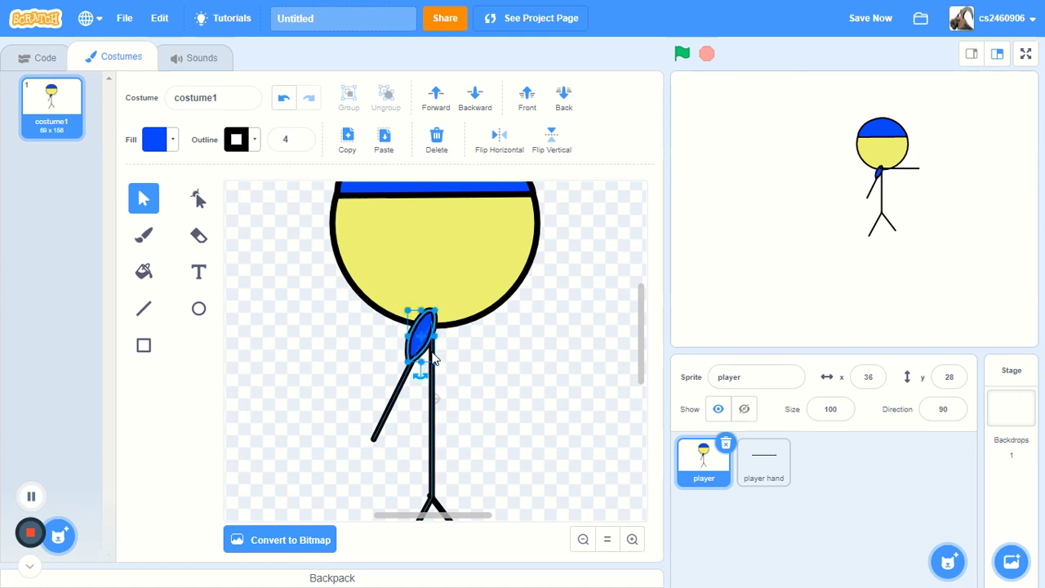
# Step: Shift the blue cap to the right until part of it sticks out past the edge of the head
pyautogui.click(459, 282)
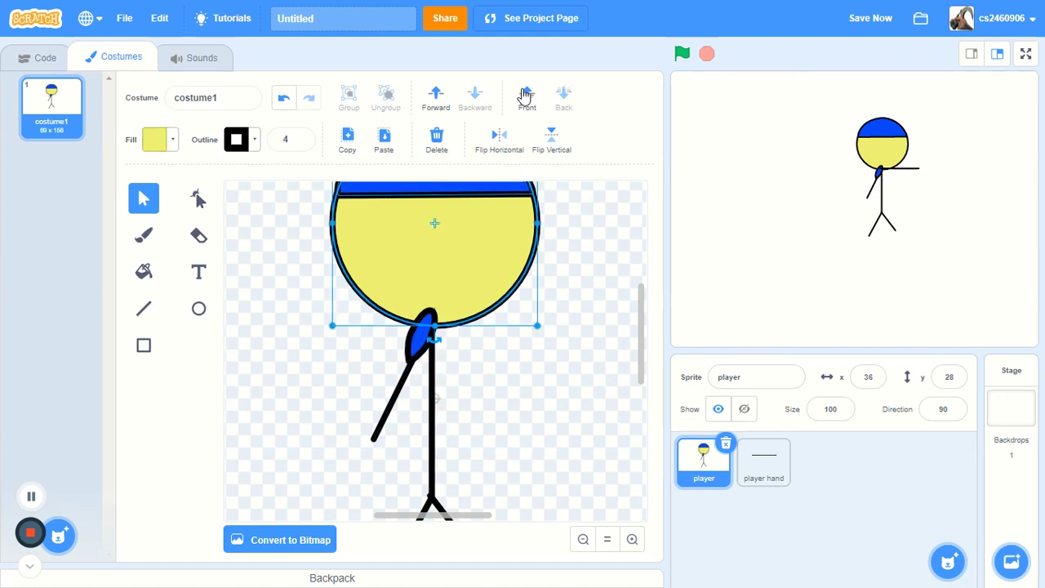
pyautogui.click(511, 193)
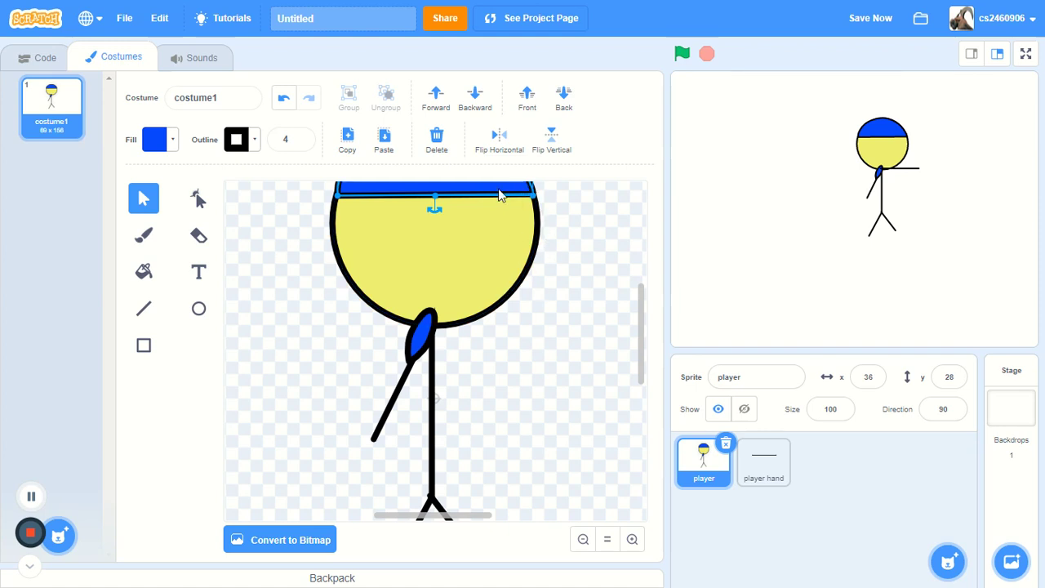
pyautogui.scroll(2, 498, 229)
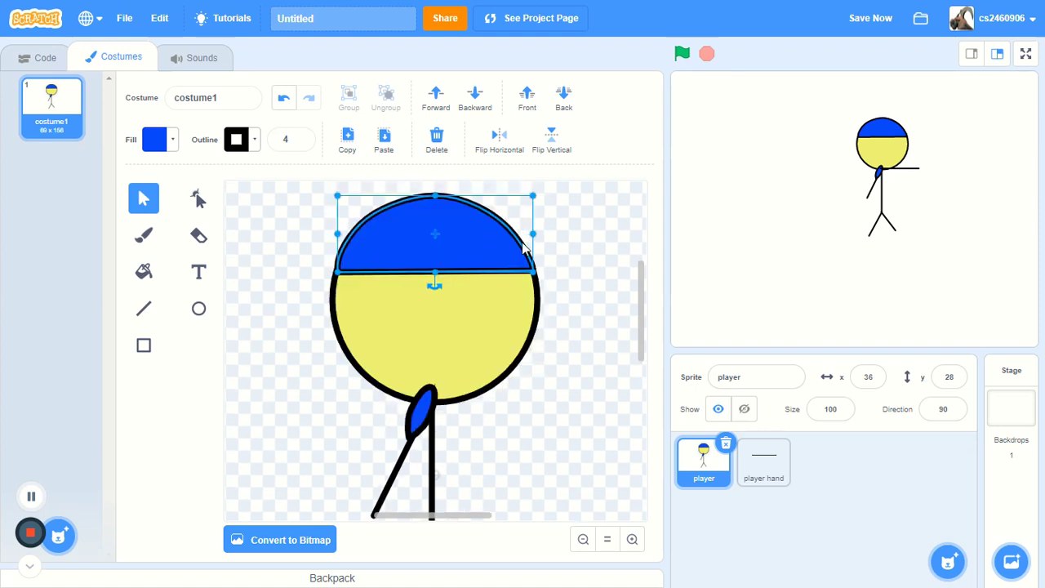
pyautogui.press('Right')
pyautogui.press('Right')
pyautogui.press('Right')
pyautogui.press('Right')
pyautogui.press('Right')
pyautogui.press('Right')
pyautogui.press('Right')
pyautogui.press('Right')
pyautogui.press('Right')
pyautogui.press('Right')
pyautogui.press('Right')
pyautogui.press('Right')
pyautogui.press('Right')
pyautogui.press('Right')
pyautogui.press('Right')
pyautogui.press('Right')
pyautogui.press('Right')
pyautogui.press('Right')
pyautogui.press('Right')
pyautogui.press('Right')
# Step: Nudge the yellow head slightly left and bring it in front of all other shapes
pyautogui.click(457, 347)
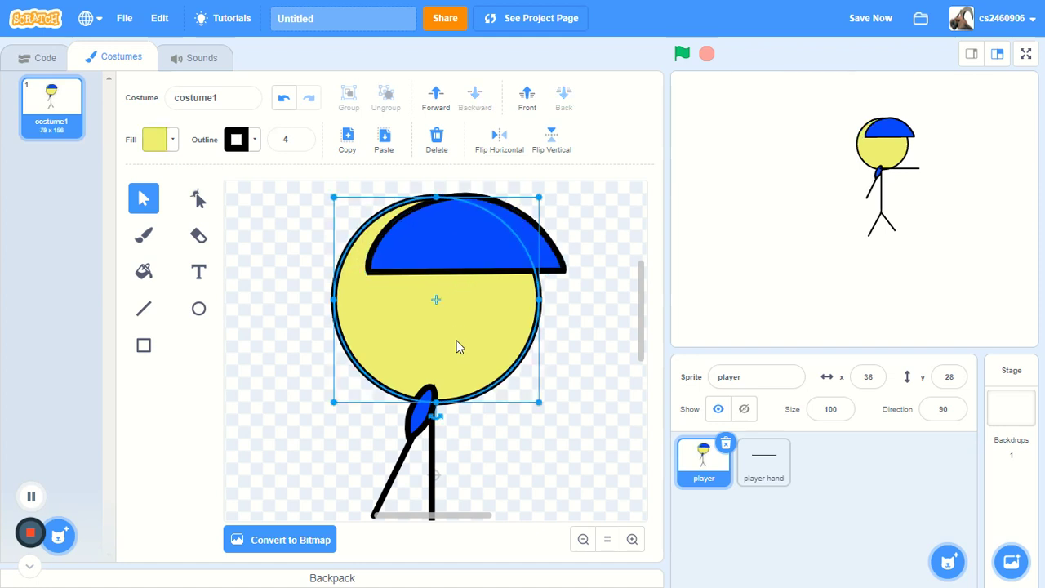
pyautogui.press('Left')
pyautogui.press('Left')
pyautogui.press('Left')
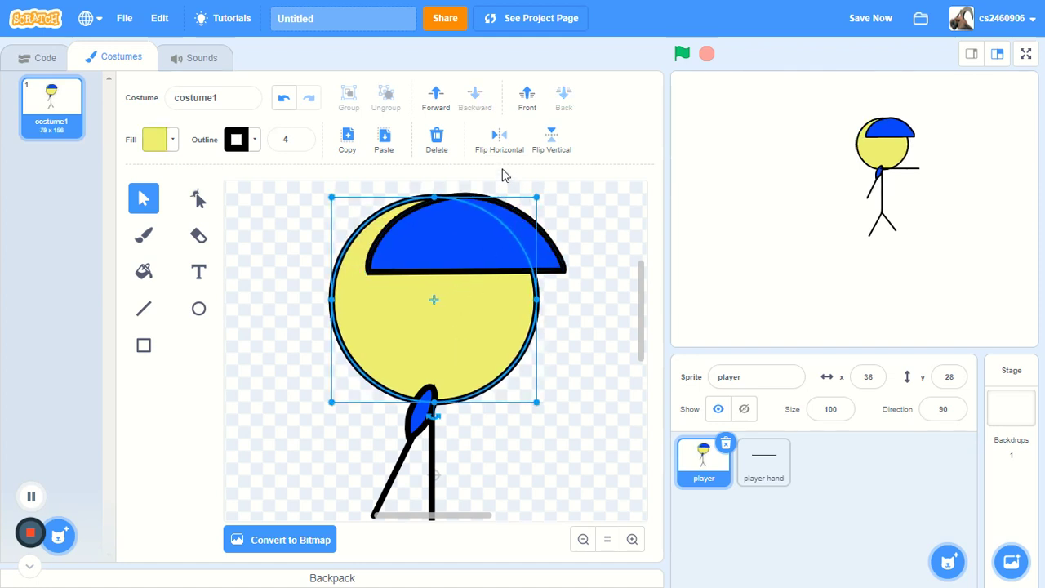
pyautogui.press('Left')
pyautogui.click(527, 102)
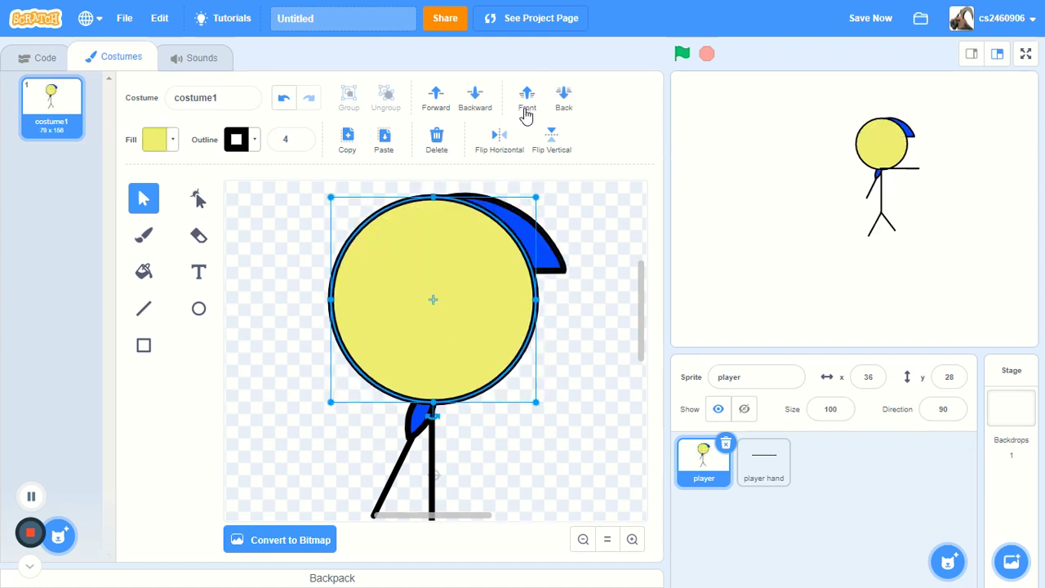
# Step: Bring the blue cap to the front and fit it back over the top of the head
pyautogui.click(548, 245)
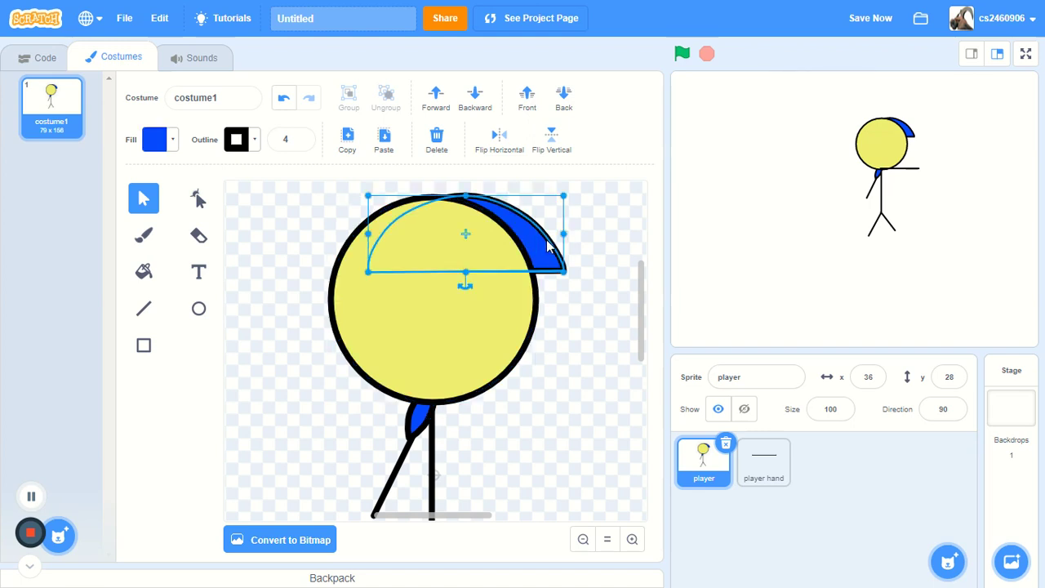
pyautogui.click(561, 114)
pyautogui.click(527, 101)
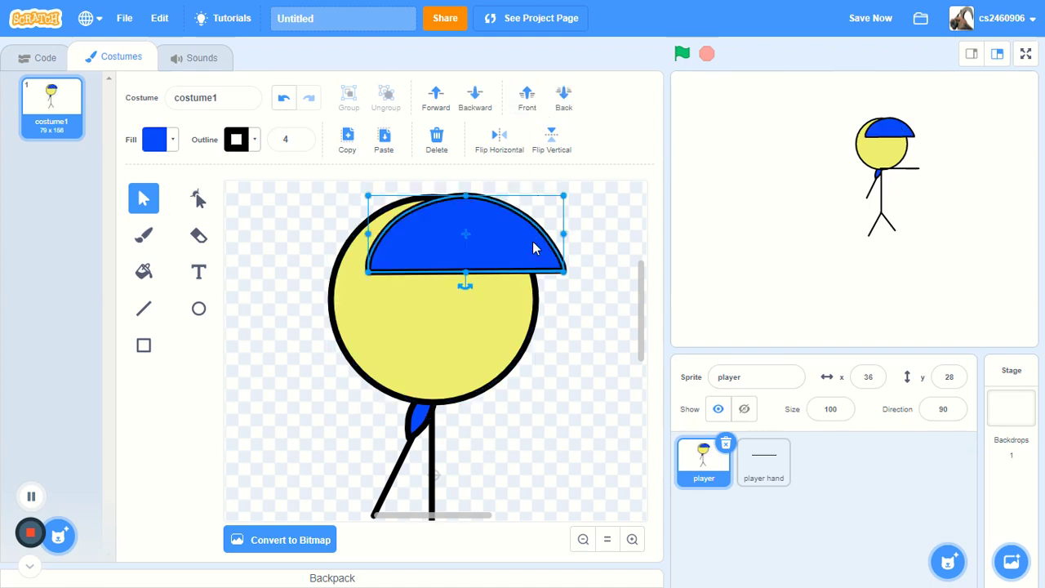
pyautogui.moveTo(537, 249); pyautogui.dragTo(497, 241)
pyautogui.click(604, 231)
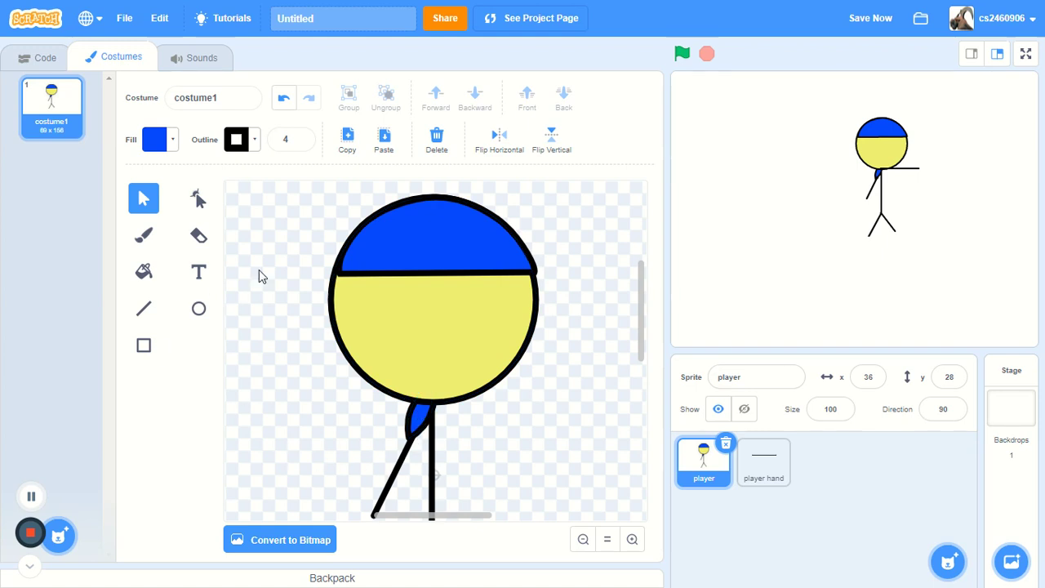
# Step: Draw a small, narrow upright blue rectangle in the empty area to the left of the player's arm
pyautogui.scroll(-3, 259, 276)
pyautogui.click(144, 344)
pyautogui.moveTo(277, 263)
pyautogui.mouseDown()
pyautogui.moveTo(298, 359)
pyautogui.moveTo(295, 327)
pyautogui.mouseUp()
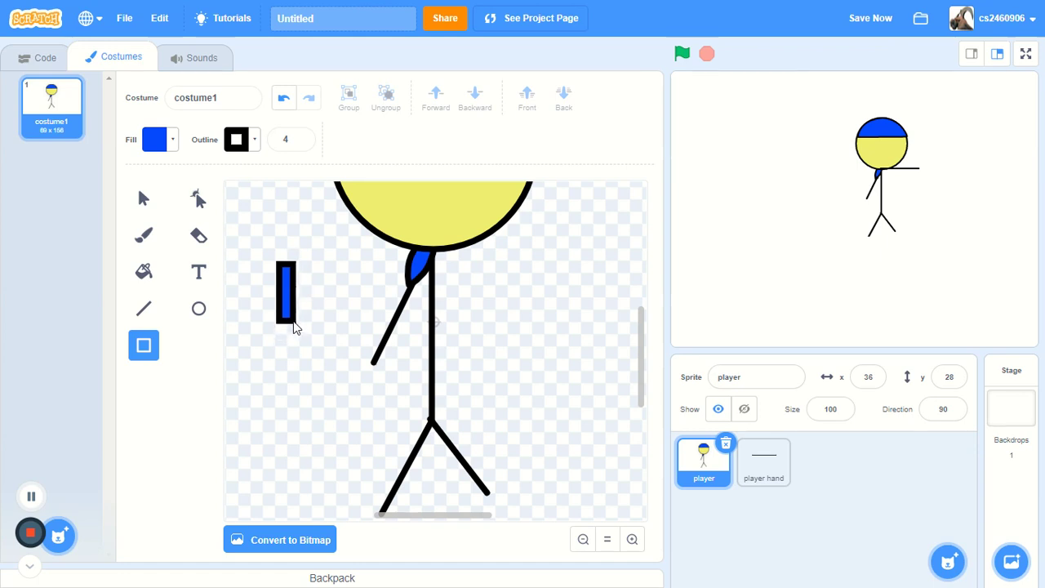
# Step: Set the small blue rectangle's outline width to 3
pyautogui.click(300, 144)
pyautogui.click(300, 145)
pyautogui.click(300, 144)
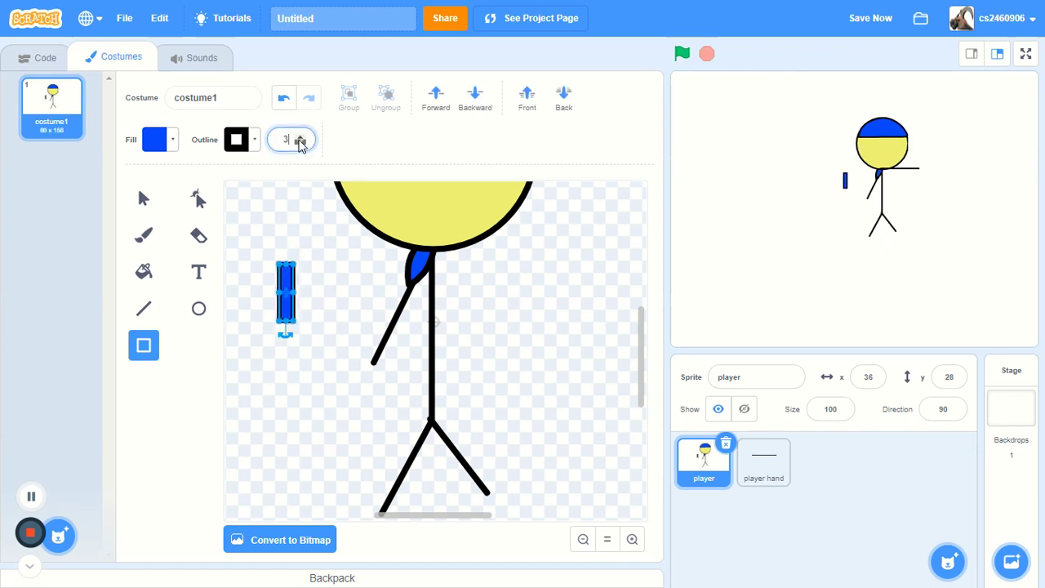
pyautogui.click(300, 145)
pyautogui.click(301, 135)
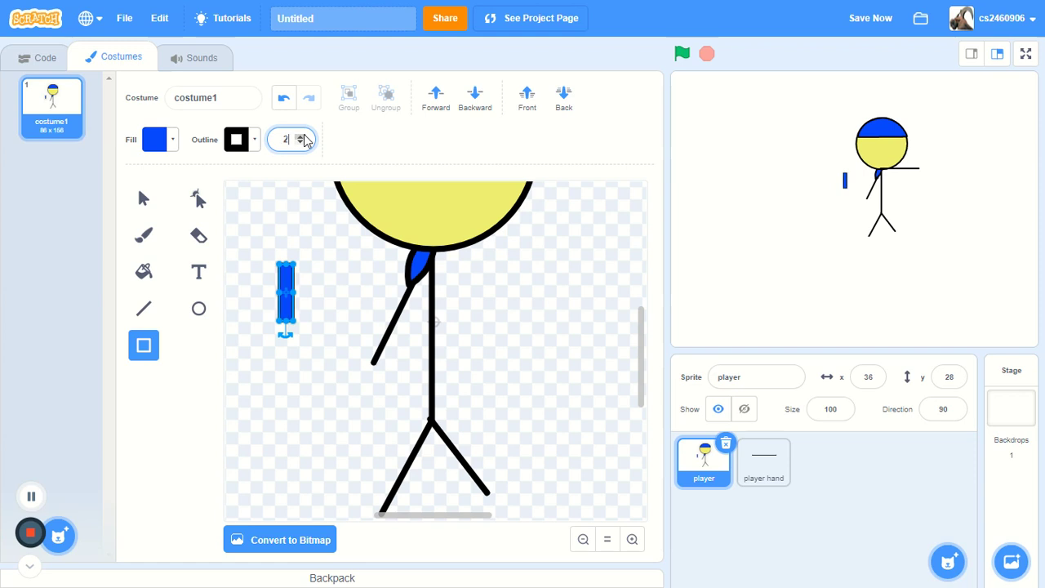
pyautogui.click(299, 135)
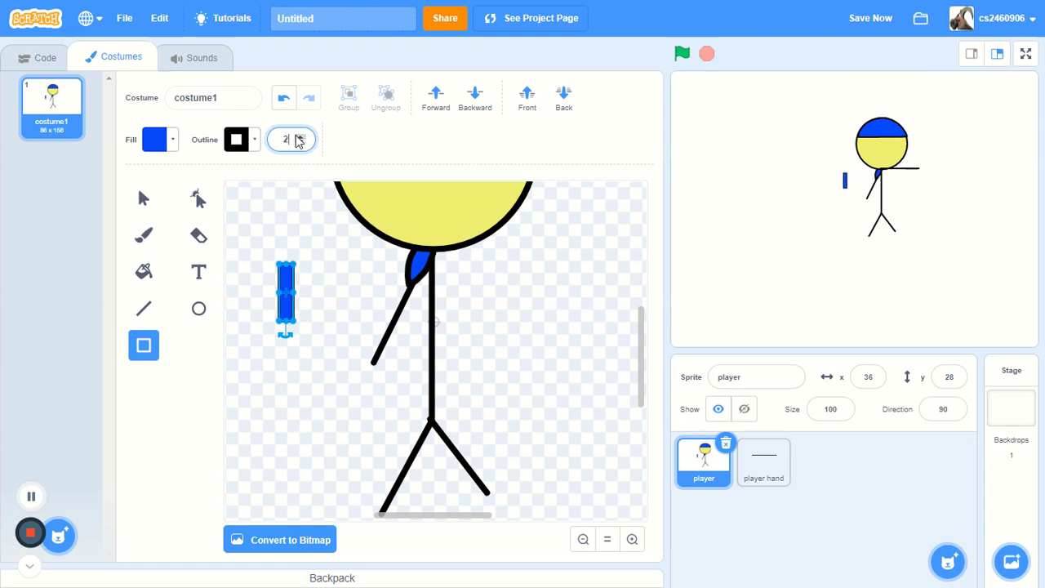
pyautogui.click(318, 223)
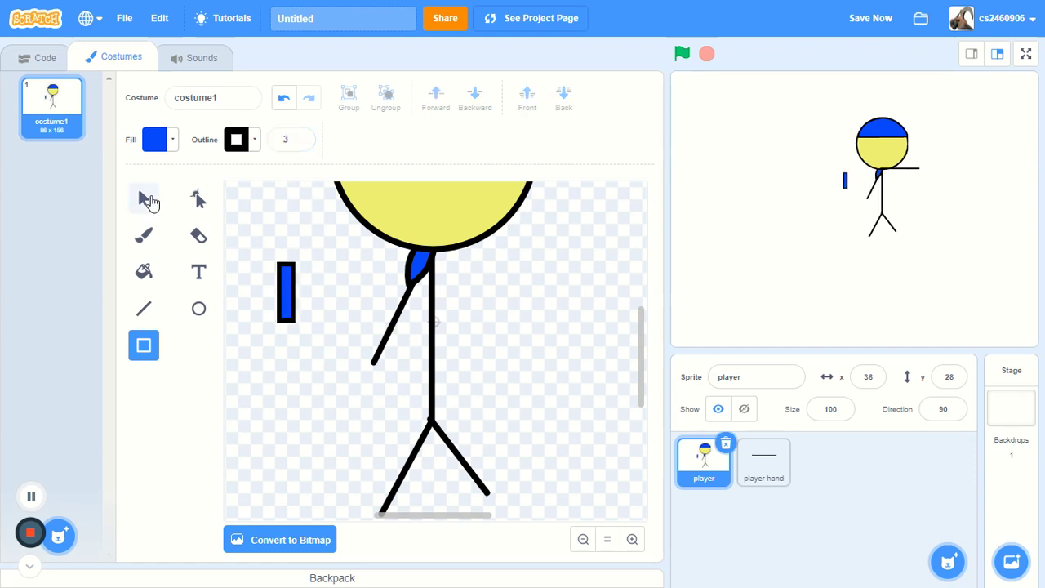
# Step: Tilt the small blue rectangle to match the slanted arm and place it over the arm line just below the blue shoulder piece
pyautogui.click(144, 199)
pyautogui.click(285, 290)
pyautogui.moveTo(290, 338); pyautogui.dragTo(254, 338)
pyautogui.moveTo(299, 288); pyautogui.dragTo(410, 300)
pyautogui.moveTo(395, 349); pyautogui.dragTo(406, 350)
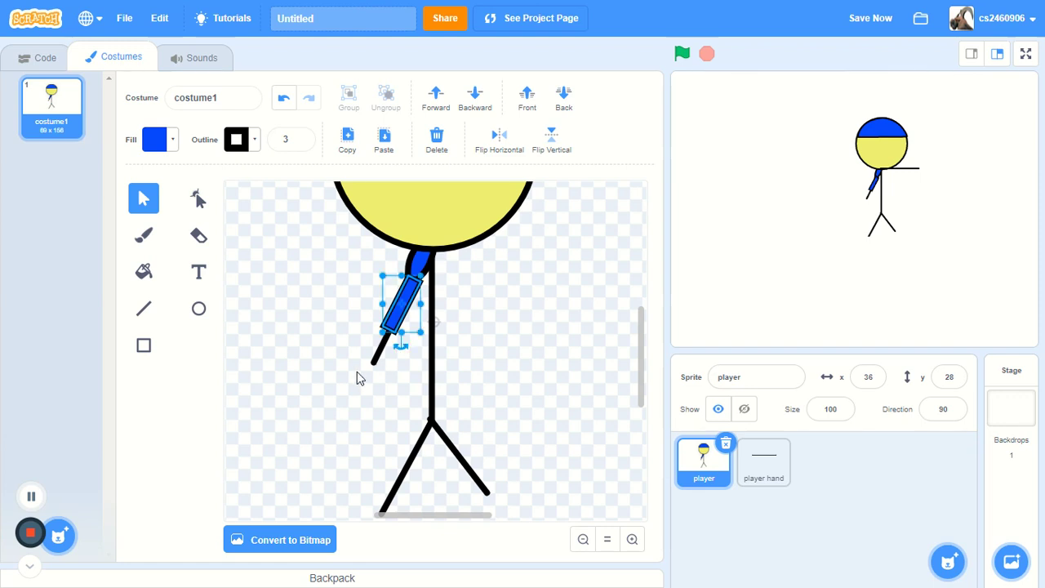
# Step: Send the blue shoulder piece one layer backward, and move the arm rectangle backward until it sits behind the shoulder piece
pyautogui.click(414, 264)
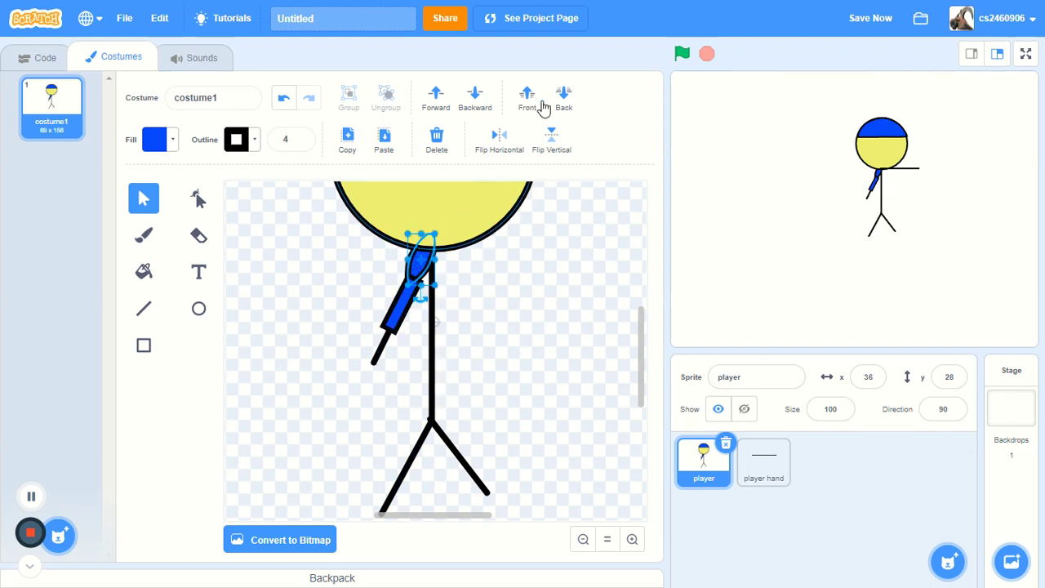
pyautogui.click(475, 98)
pyautogui.click(404, 298)
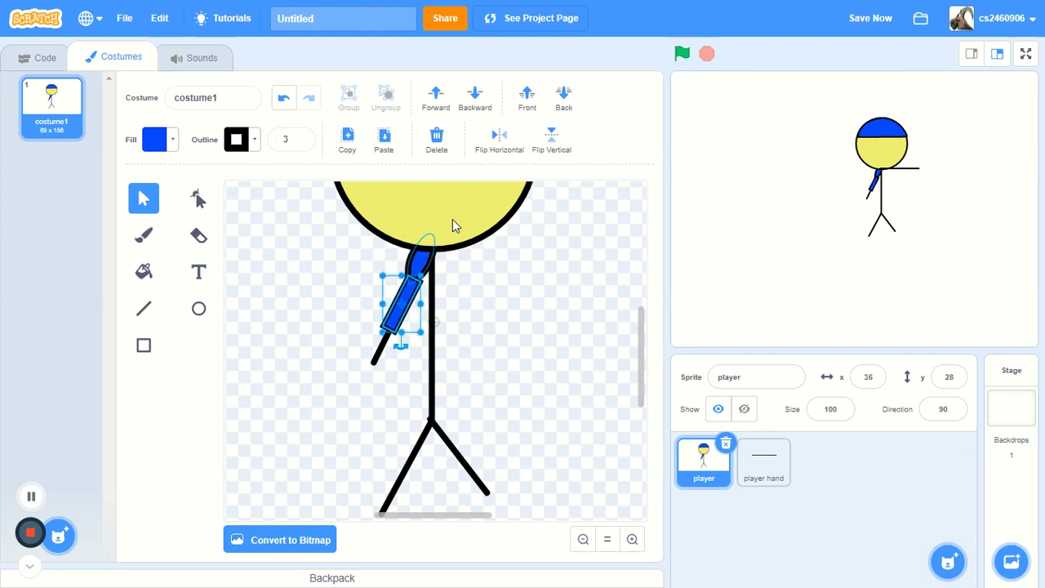
pyautogui.click(477, 99)
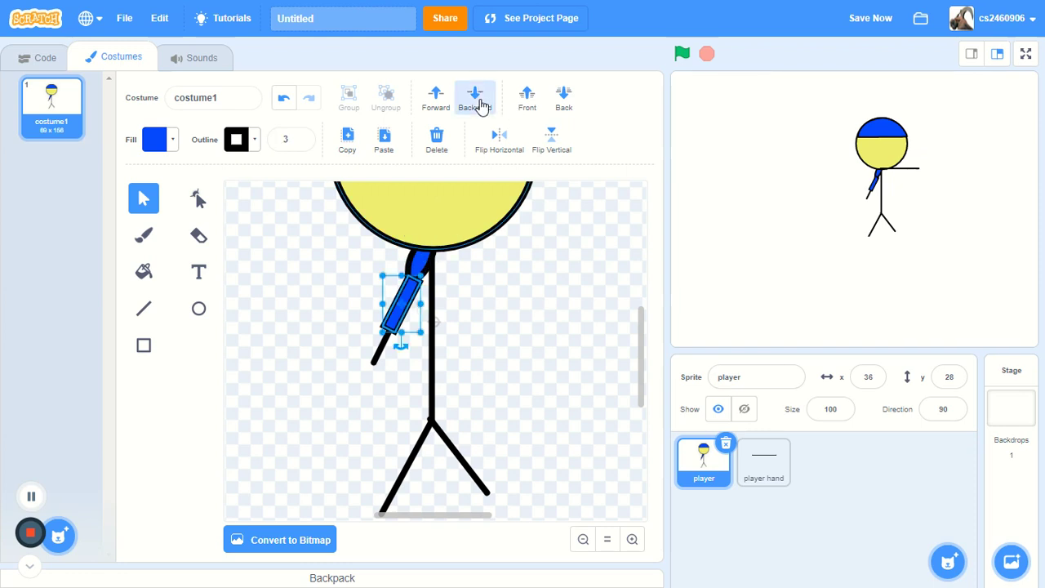
pyautogui.click(479, 103)
pyautogui.click(481, 103)
pyautogui.click(539, 295)
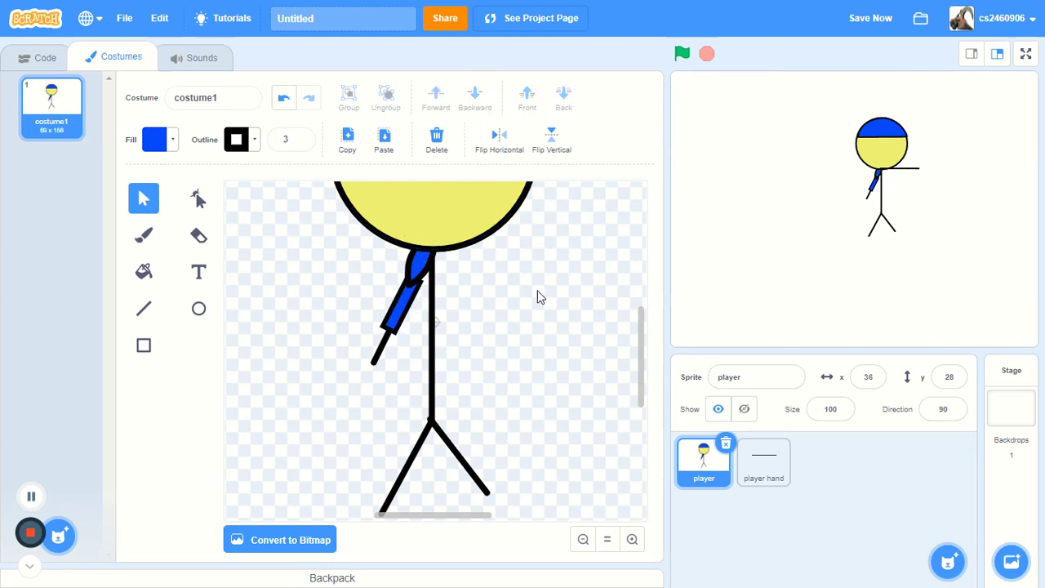
# Step: Make the tilted blue arm rectangle slightly narrower
pyautogui.click(408, 294)
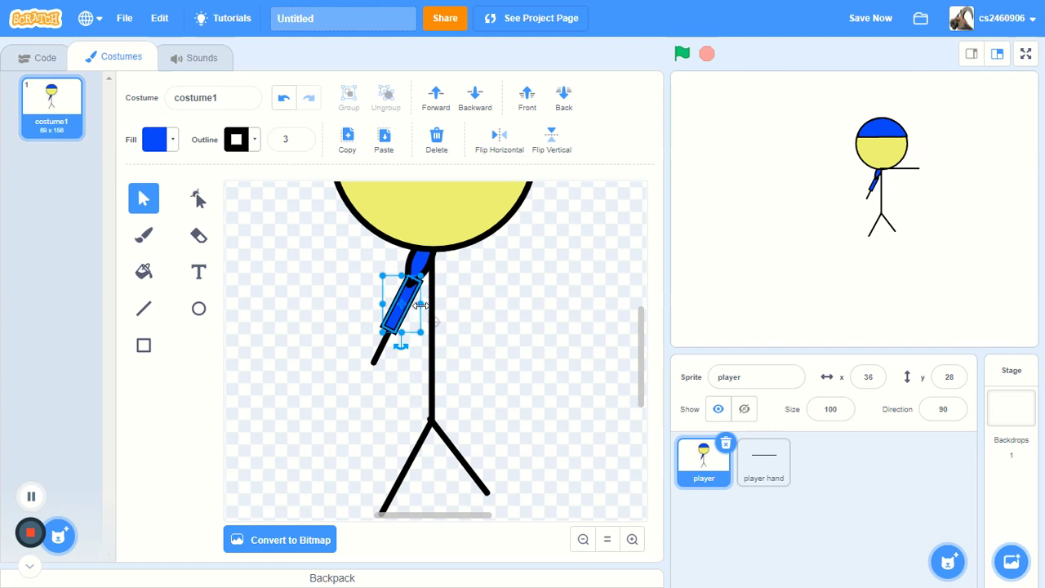
pyautogui.moveTo(421, 305); pyautogui.dragTo(414, 305)
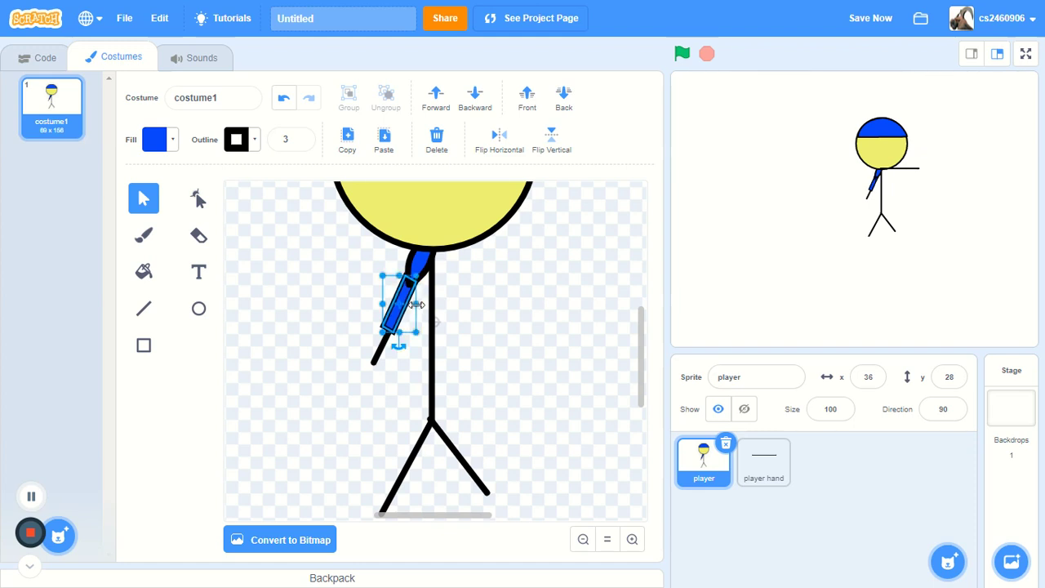
pyautogui.click(604, 299)
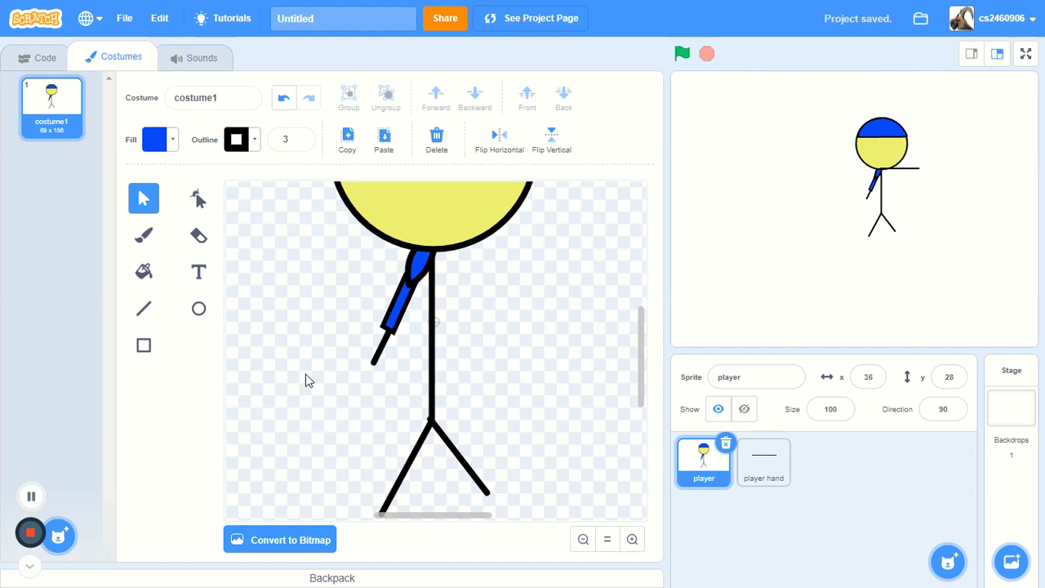
# Step: Draw a tall, narrow blue rectangle over the torso line from neck to hips, layered one level above the very back
pyautogui.scroll(2, 392, 380)
pyautogui.scroll(-4, 483, 381)
pyautogui.scroll(2, 466, 373)
pyautogui.click(146, 343)
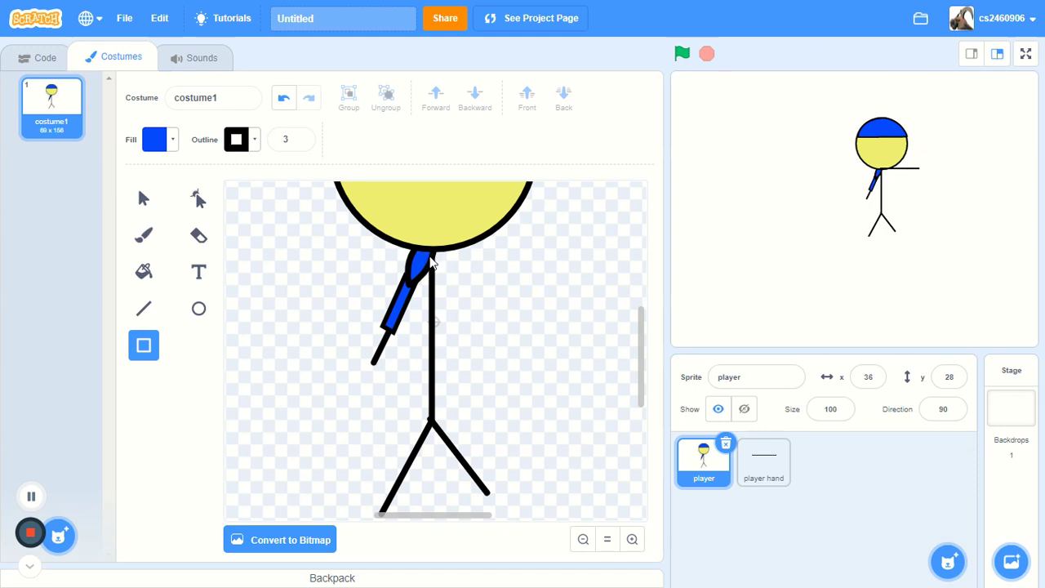
pyautogui.moveTo(427, 256); pyautogui.dragTo(437, 433)
pyautogui.click(563, 100)
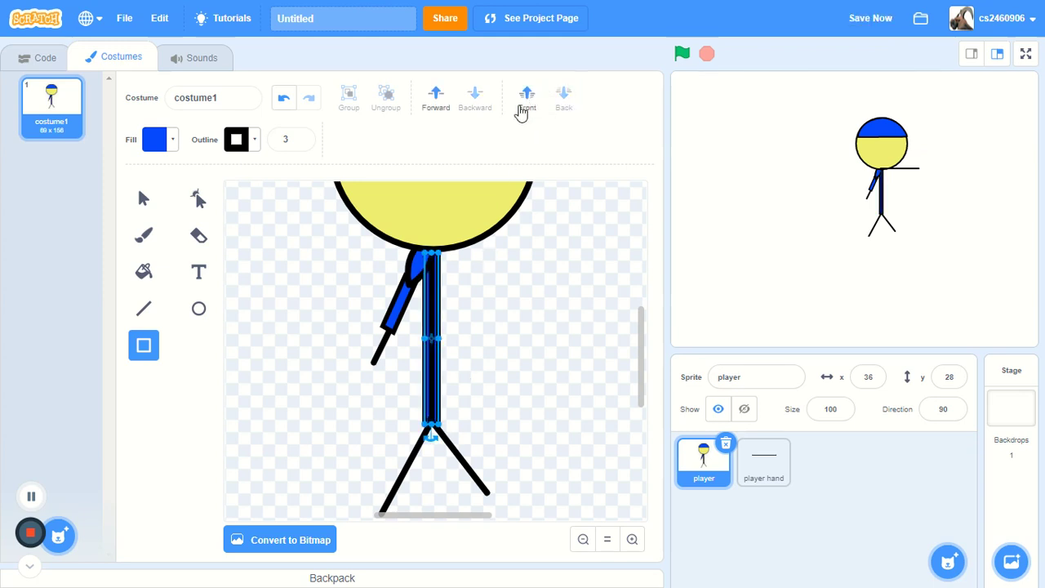
pyautogui.click(435, 105)
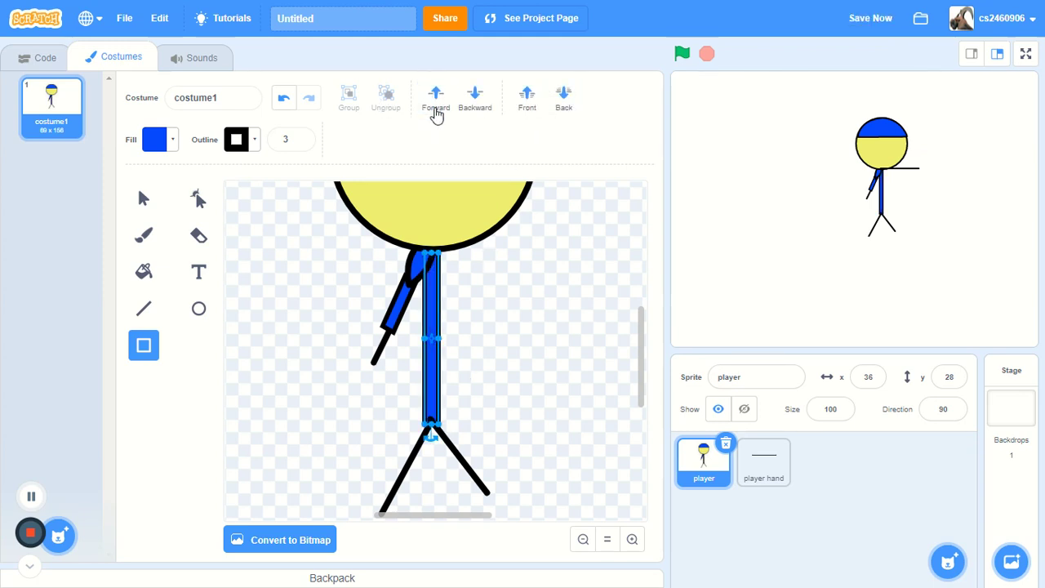
pyautogui.click(528, 253)
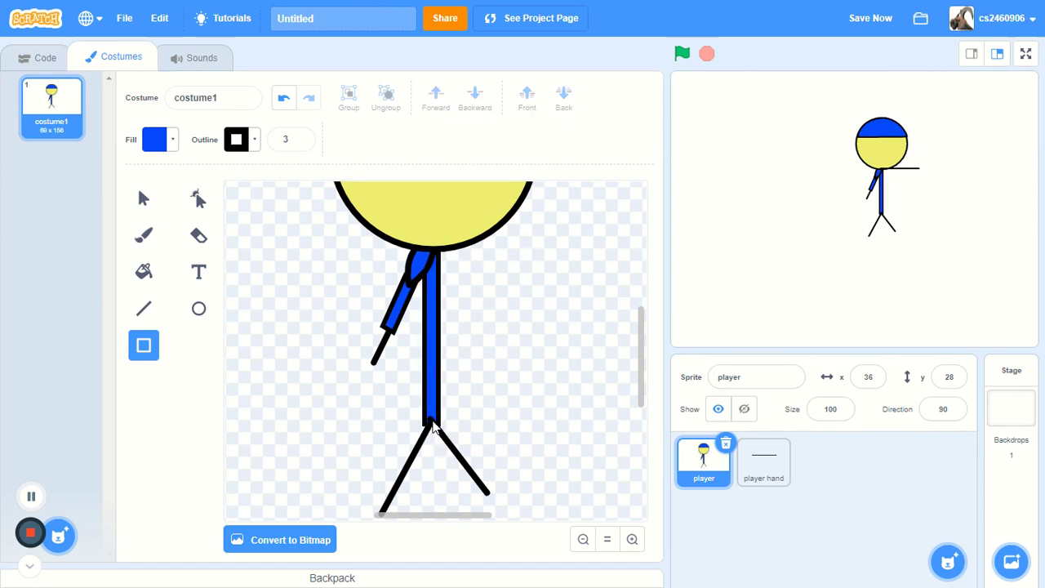
# Step: Add a narrow blue rectangle tilted along the right leg line, send it to the back and raise it two layers
pyautogui.moveTo(331, 367)
pyautogui.mouseDown()
pyautogui.moveTo(338, 472)
pyautogui.moveTo(380, 472)
pyautogui.moveTo(348, 449)
pyautogui.moveTo(408, 479)
pyautogui.moveTo(485, 486)
pyautogui.moveTo(469, 485)
pyautogui.moveTo(463, 513)
pyautogui.mouseUp()
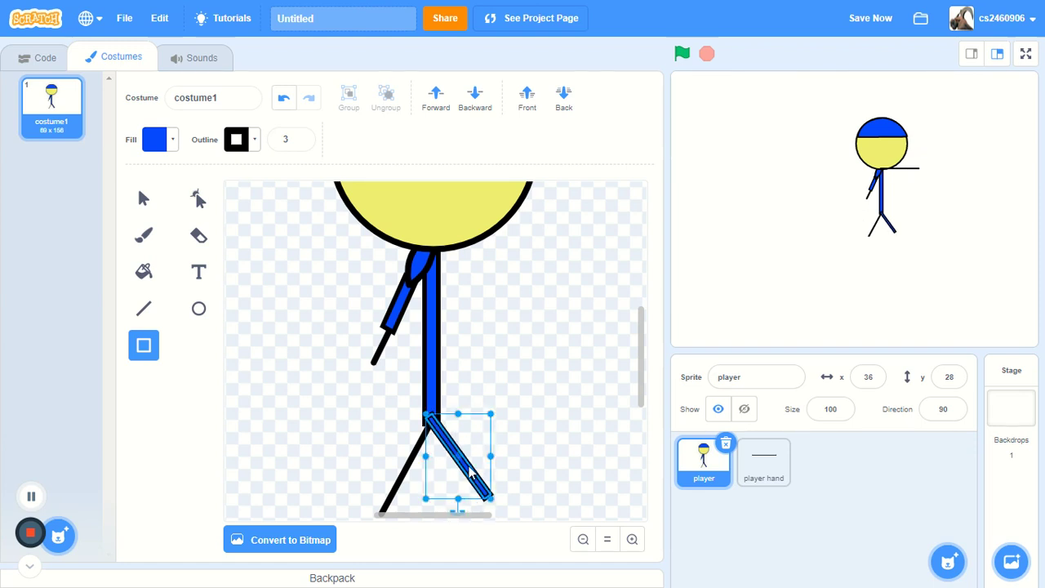
pyautogui.moveTo(471, 476); pyautogui.dragTo(464, 469)
pyautogui.click(566, 110)
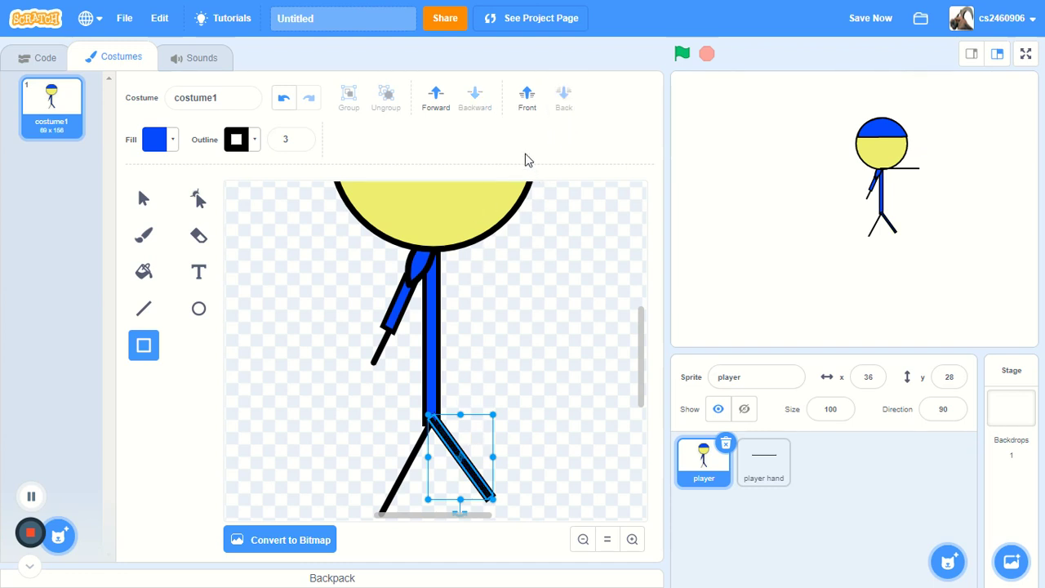
pyautogui.click(445, 102)
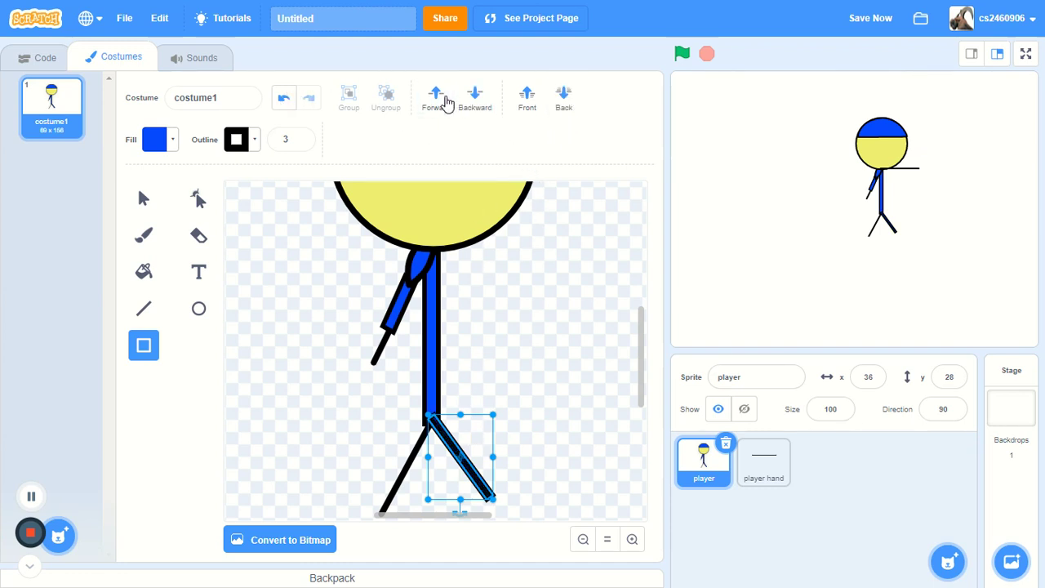
pyautogui.click(445, 102)
pyautogui.click(509, 278)
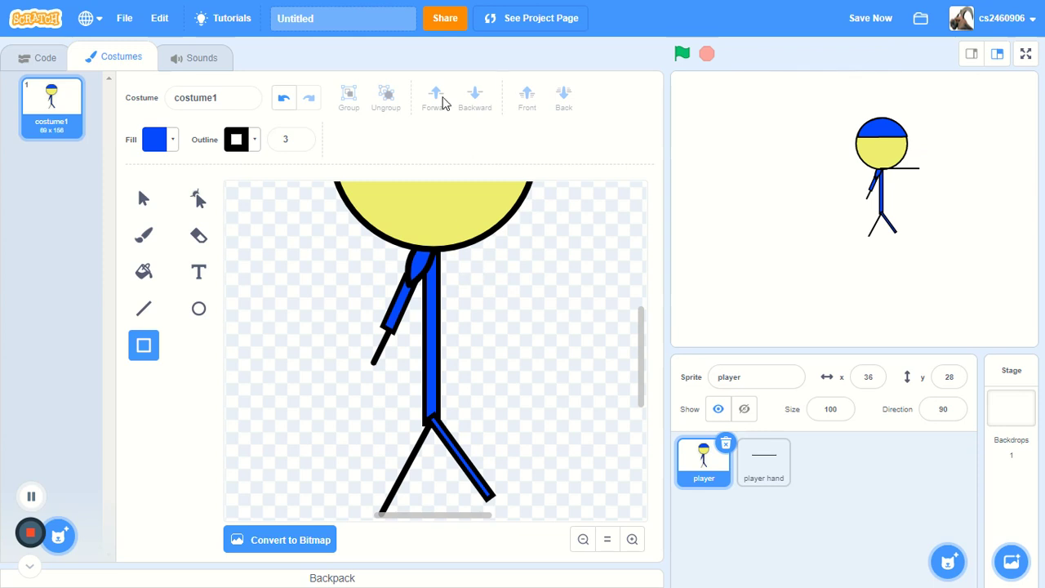
# Step: Send the right leg's blue rectangle one layer backward and move the black right leg line to the very back
pyautogui.click(146, 200)
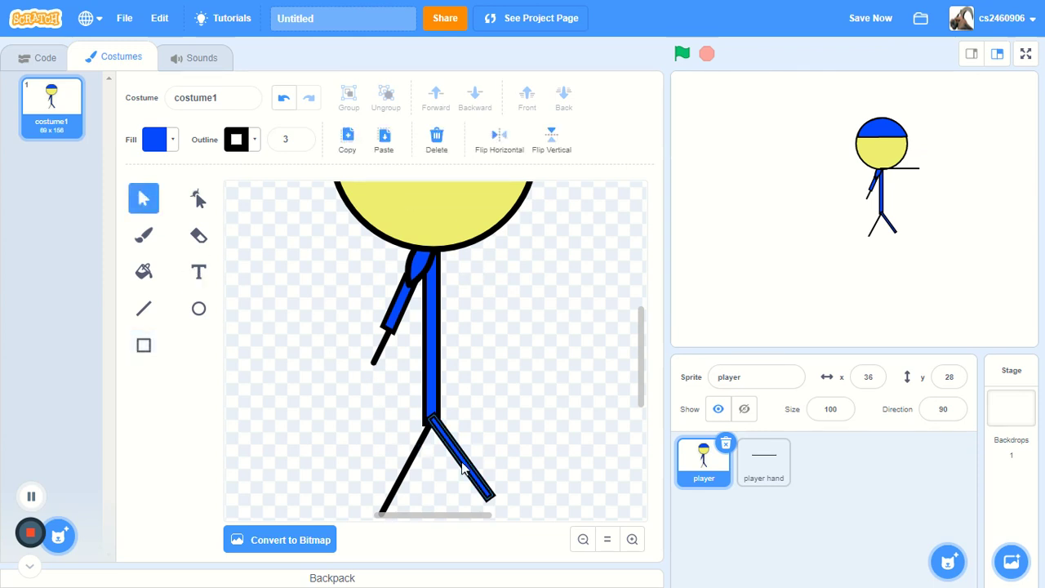
pyautogui.click(462, 467)
pyautogui.click(476, 108)
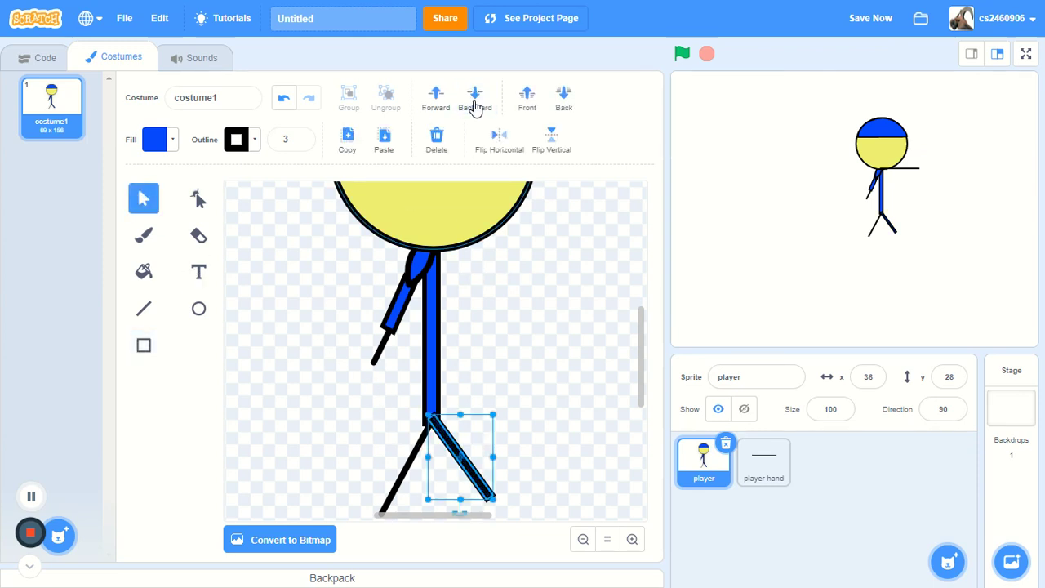
pyautogui.click(509, 456)
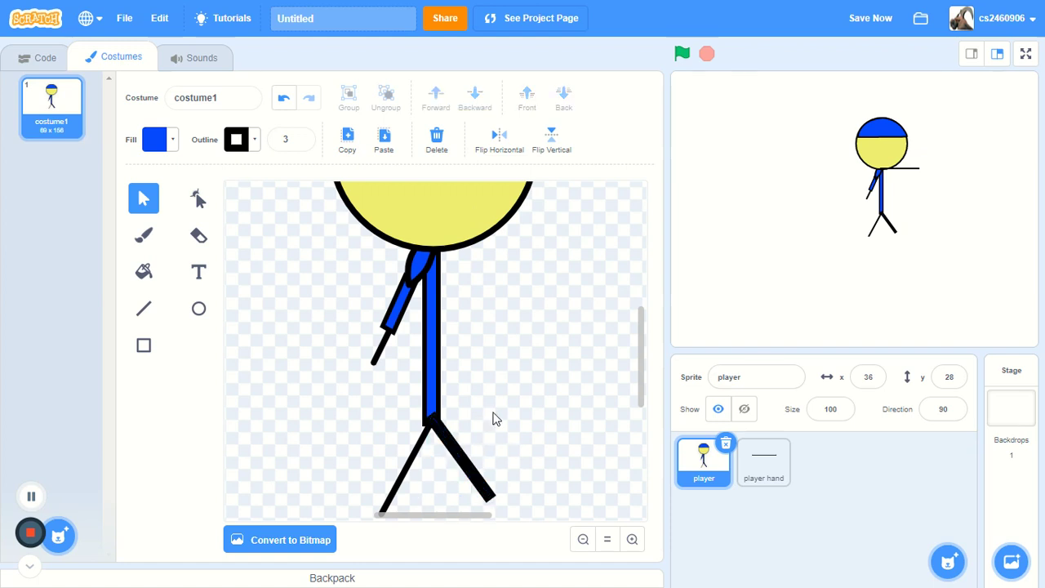
pyautogui.click(454, 444)
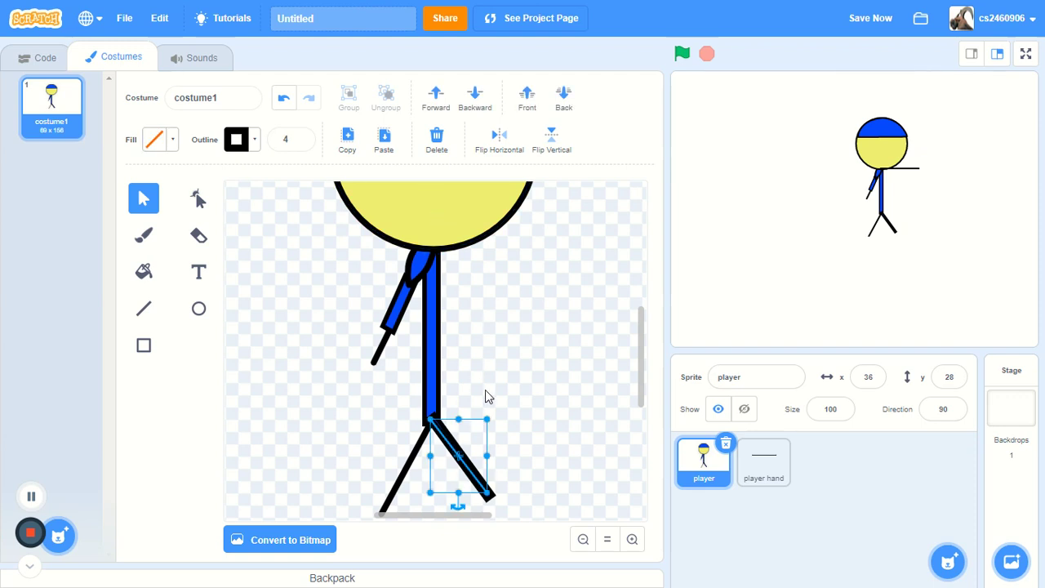
pyautogui.click(564, 99)
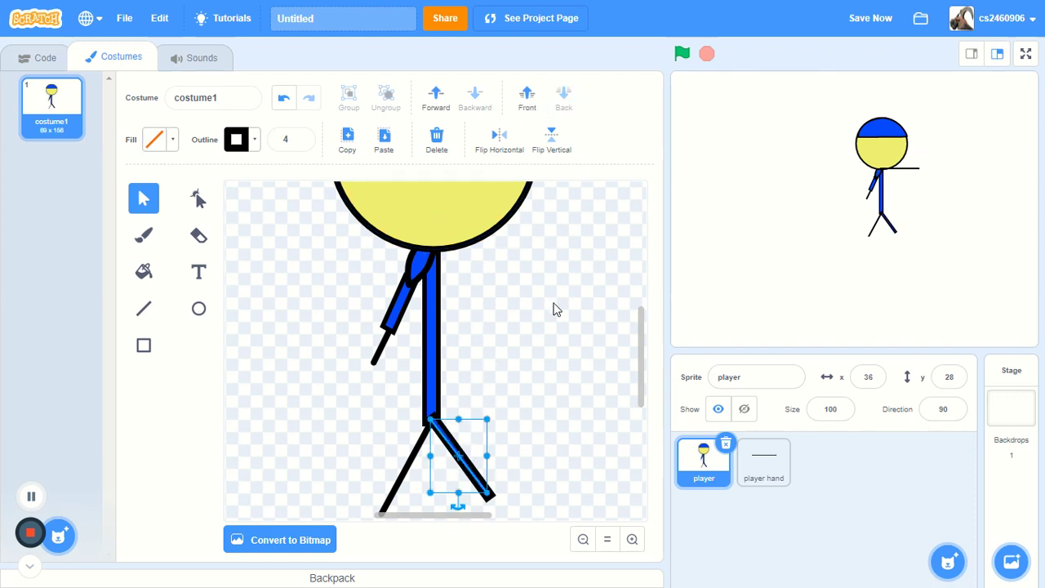
pyautogui.click(552, 305)
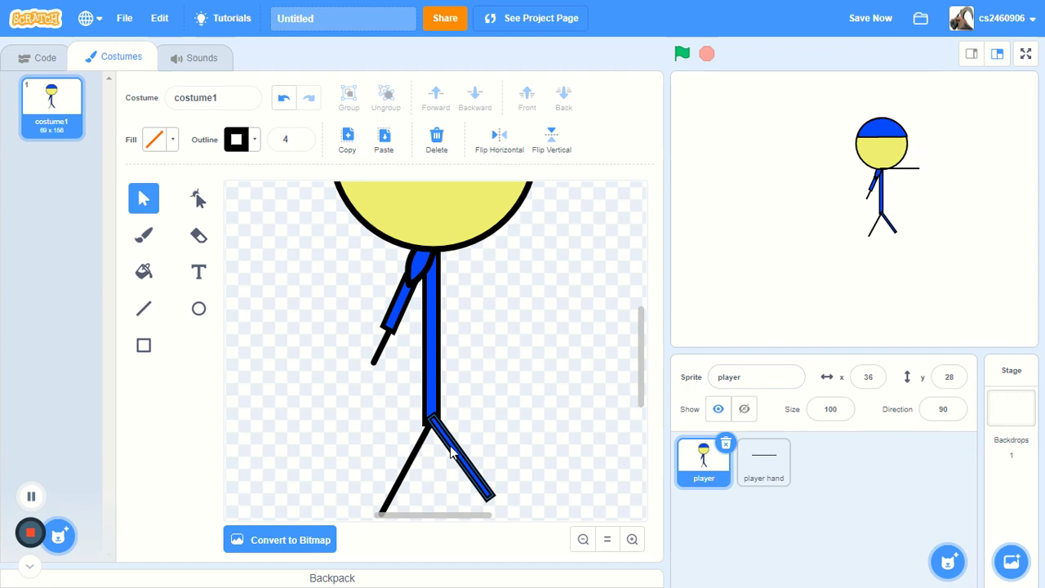
# Step: Set up the Circle tool with outline width 2 and the torso's blue sampled as the fill
pyautogui.click(198, 309)
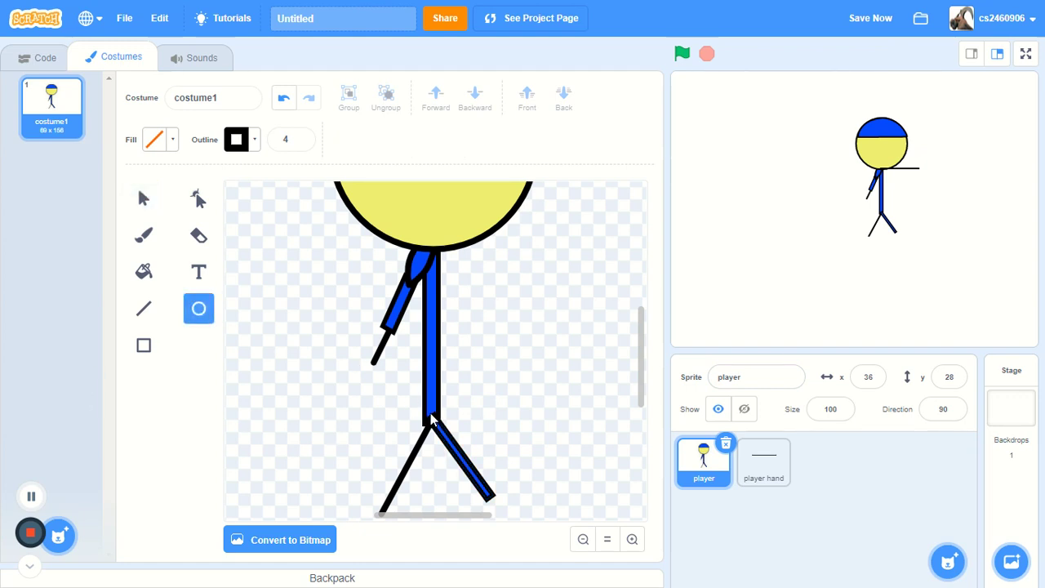
pyautogui.click(300, 143)
pyautogui.click(300, 143)
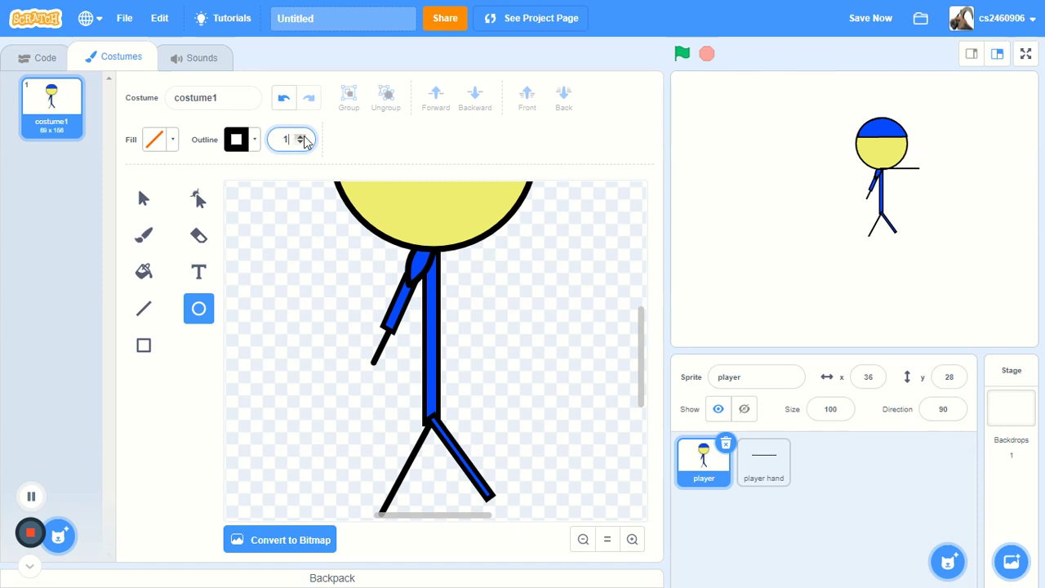
pyautogui.click(299, 138)
pyautogui.click(174, 142)
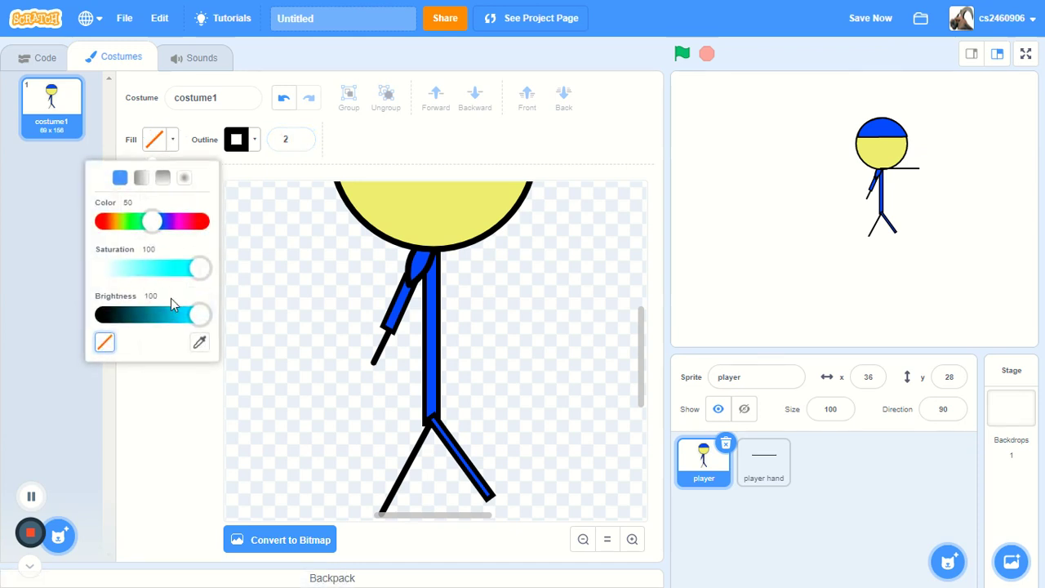
pyautogui.click(200, 342)
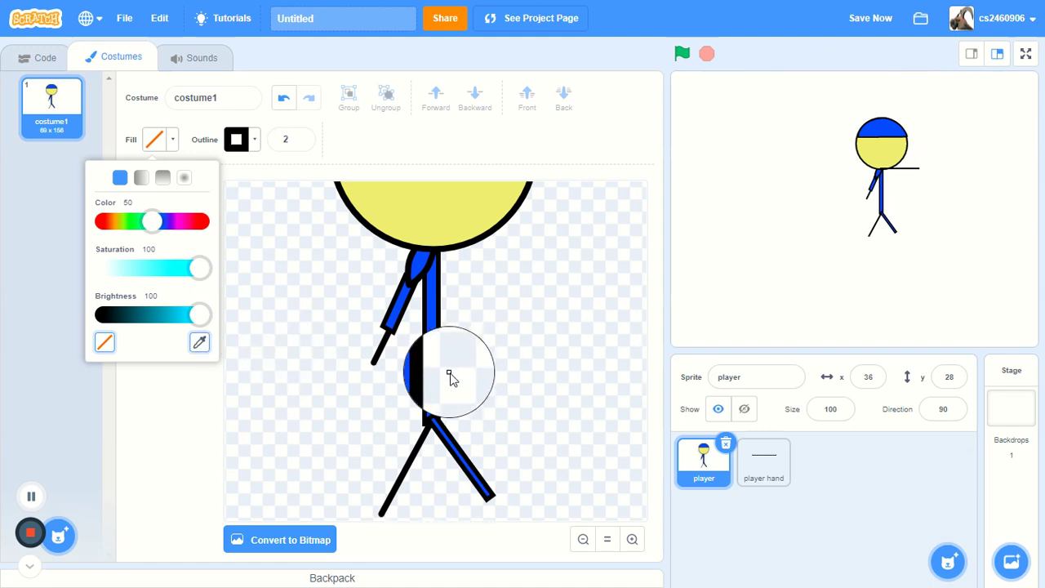
pyautogui.click(438, 371)
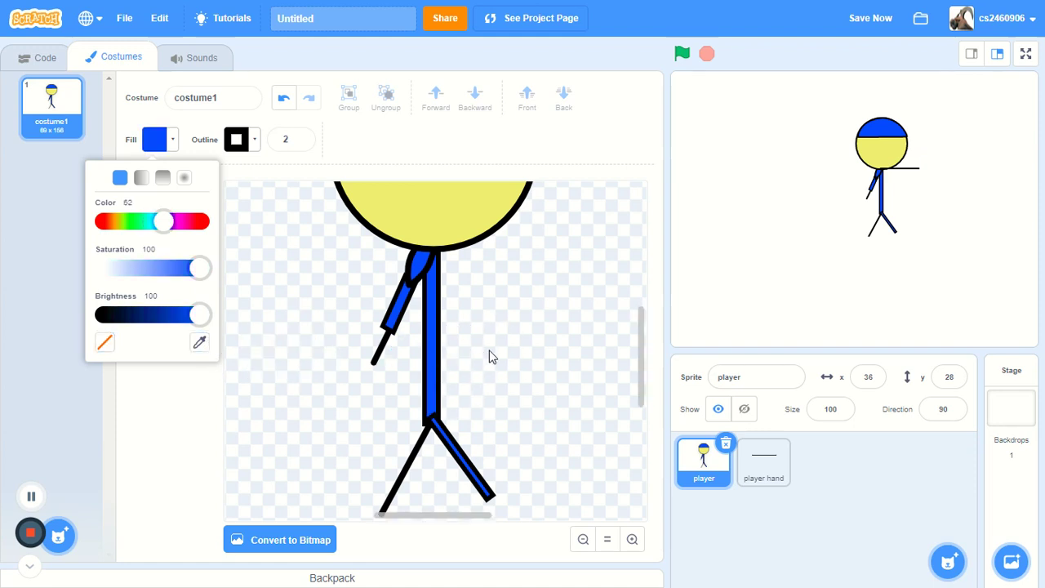
pyautogui.click(494, 361)
# Step: Draw two small overlapping blue circles at the hip, one at the top of each leg
pyautogui.scroll(-2, 499, 429)
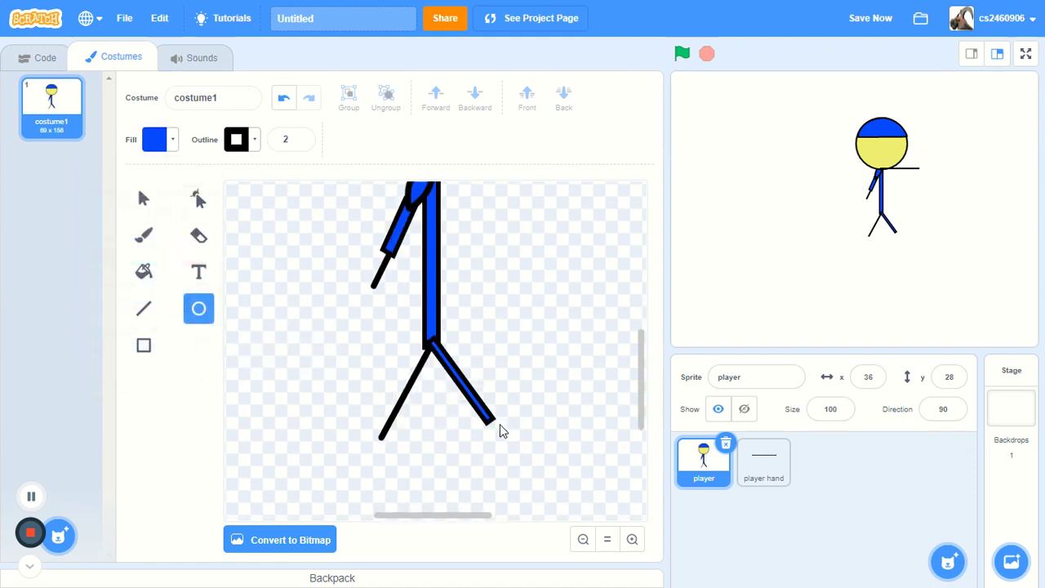
pyautogui.moveTo(426, 335); pyautogui.dragTo(445, 359)
pyautogui.click(416, 343)
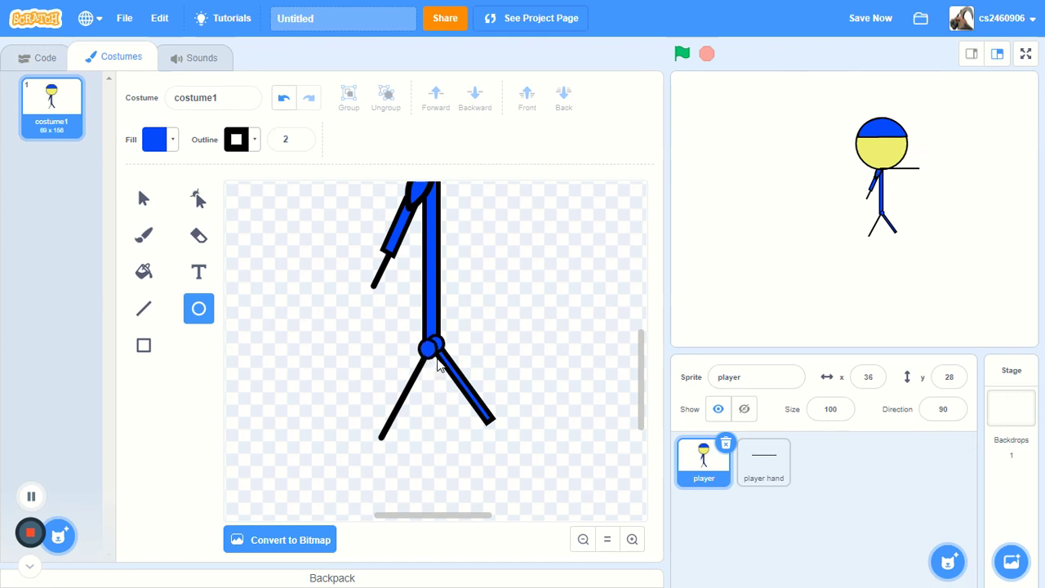
pyautogui.click(438, 365)
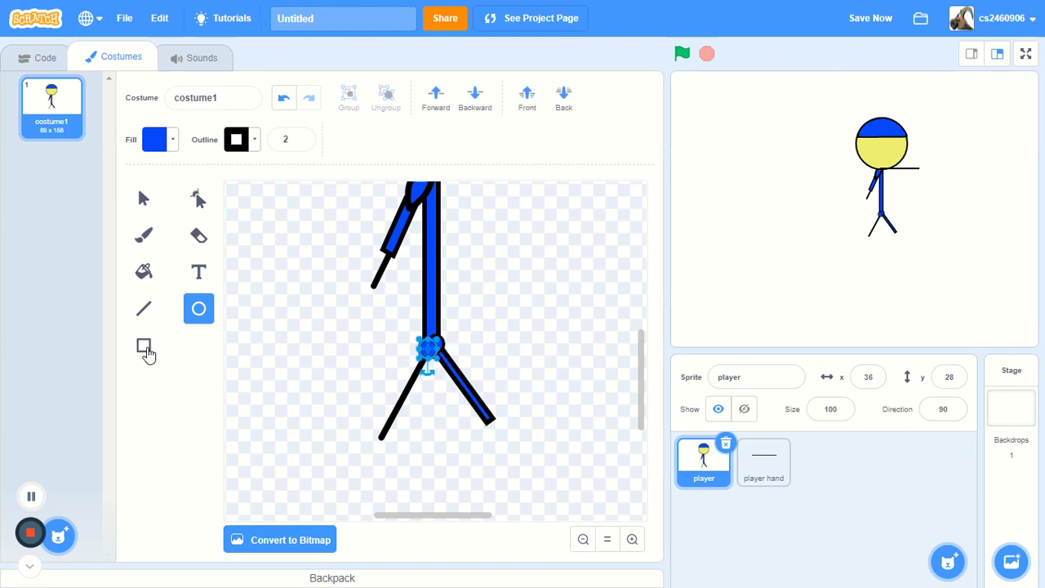
# Step: Duplicate the right leg's blue rectangle, tilt the copy the other way and fit it over the left leg line
pyautogui.click(137, 204)
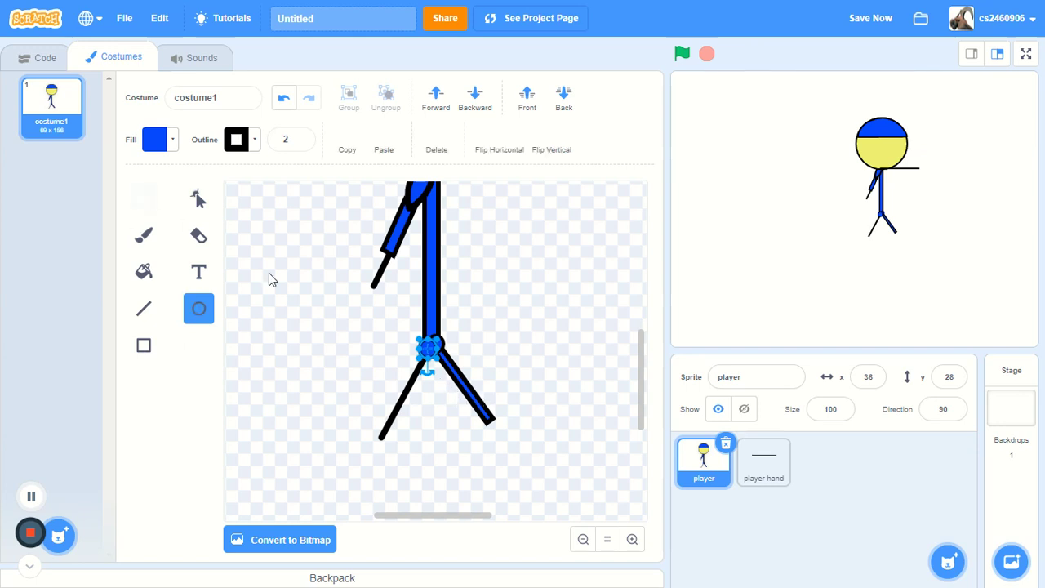
pyautogui.click(467, 395)
pyautogui.moveTo(467, 395); pyautogui.dragTo(346, 392)
pyautogui.moveTo(366, 444); pyautogui.dragTo(263, 439)
pyautogui.moveTo(358, 401); pyautogui.dragTo(396, 411)
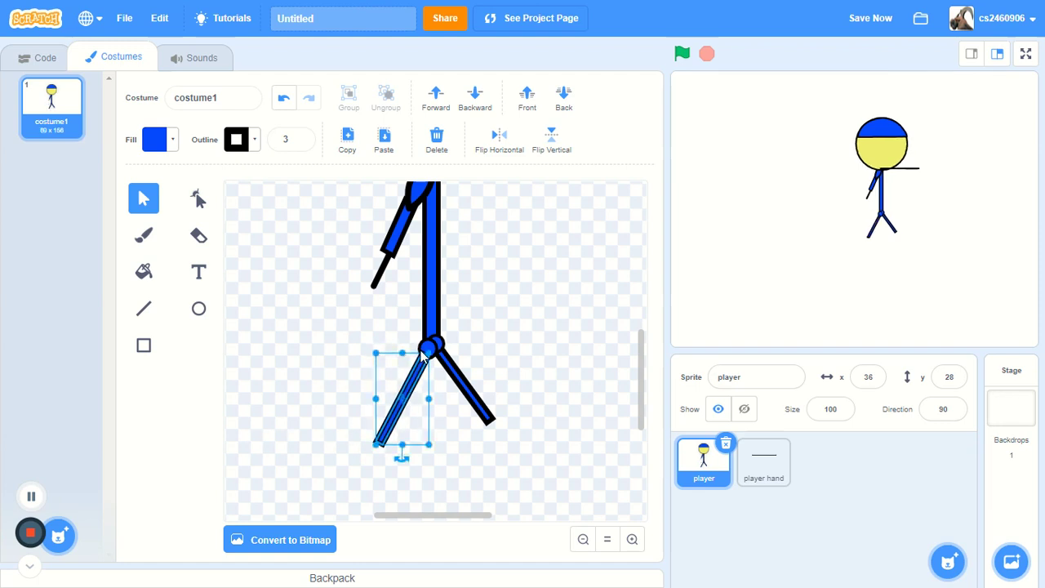
# Step: Bring the left hip circle in front of all other shapes
pyautogui.click(422, 349)
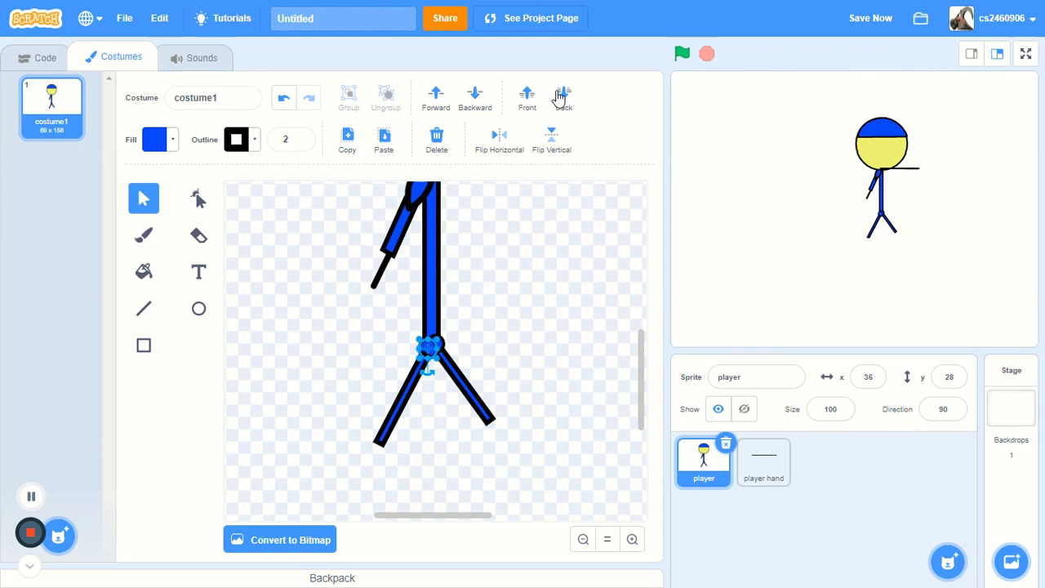
pyautogui.click(527, 98)
pyautogui.click(586, 241)
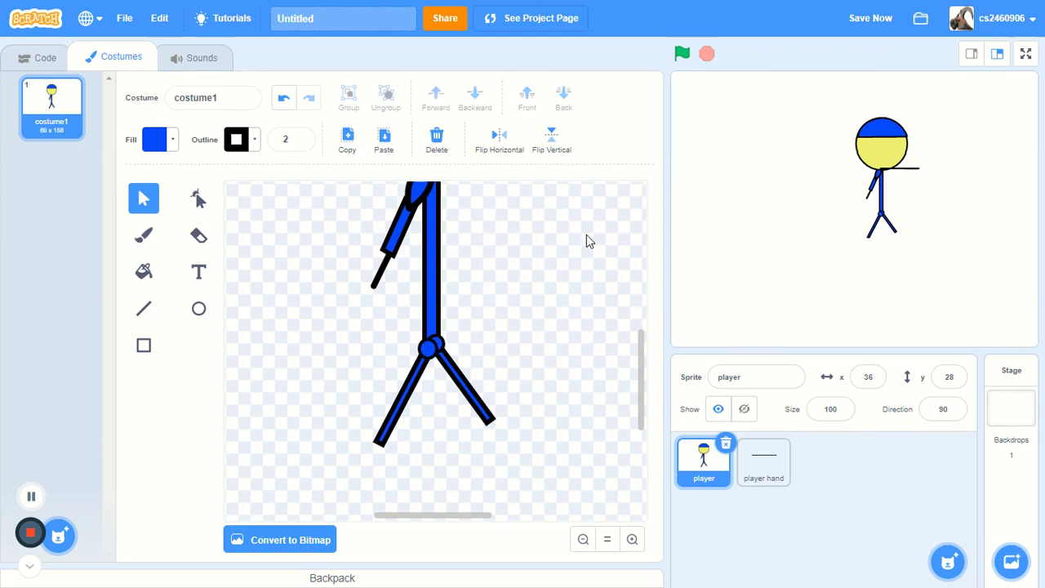
# Step: Draw a blue ellipse, reshape it into a shoe with a flat sole and fit it over the left leg's lower end
pyautogui.click(204, 317)
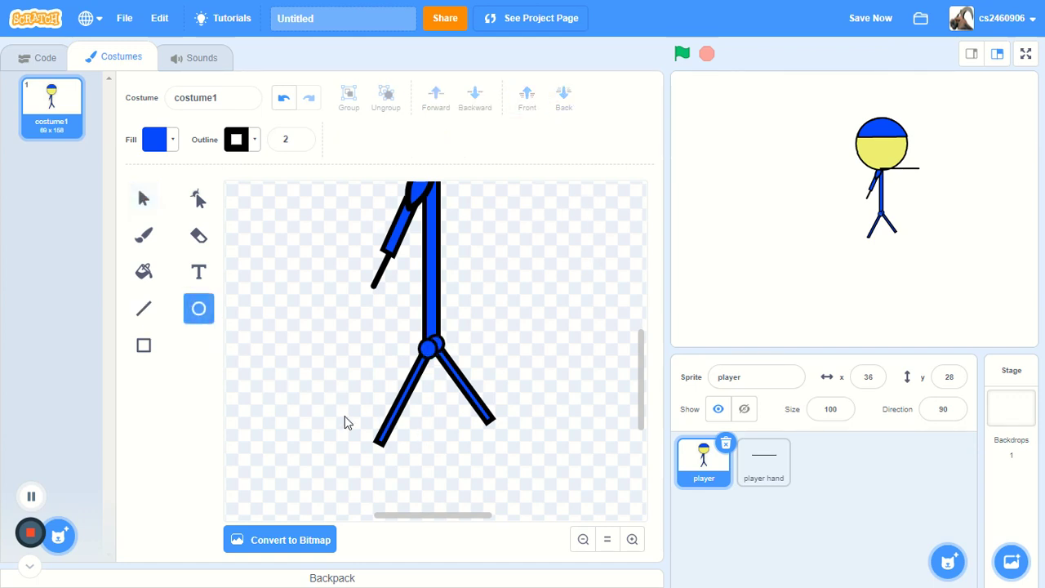
pyautogui.moveTo(298, 402); pyautogui.dragTo(353, 439)
pyautogui.click(199, 198)
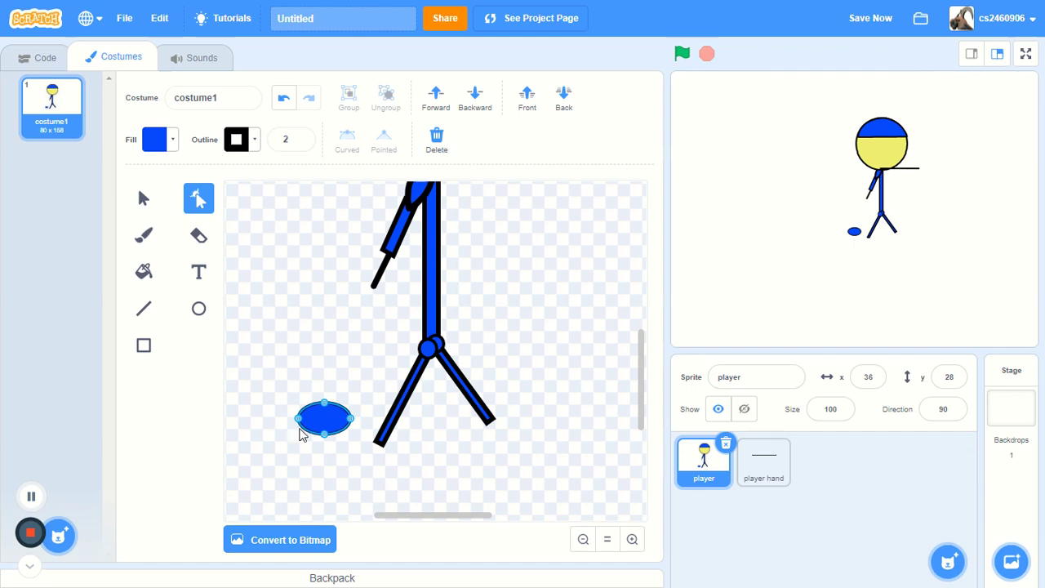
pyautogui.moveTo(299, 425); pyautogui.dragTo(375, 449)
pyautogui.click(143, 198)
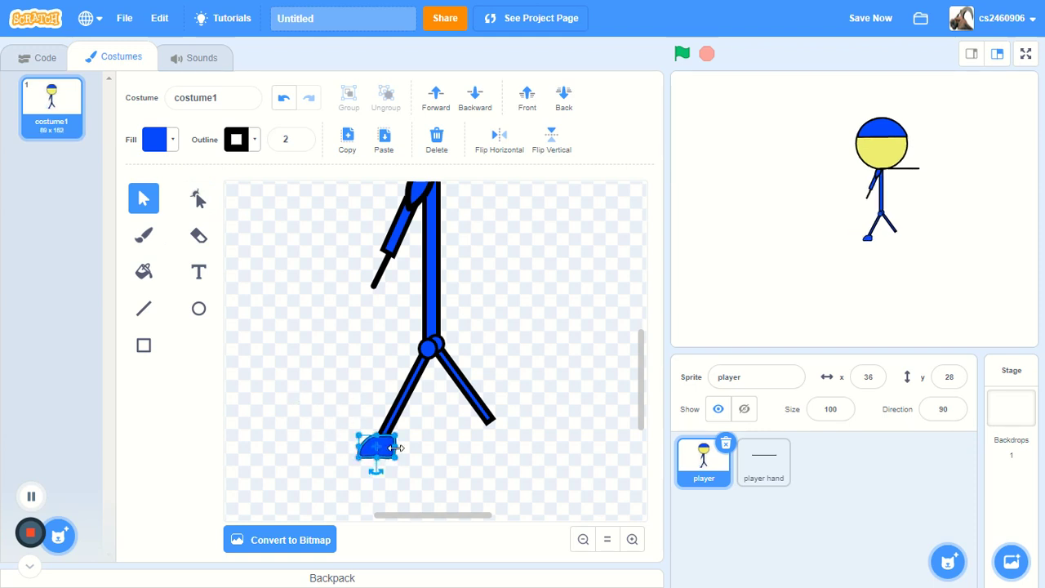
# Step: Lengthen the right leg's blue rectangle and realign it so that it starts at the hip circles
pyautogui.click(474, 413)
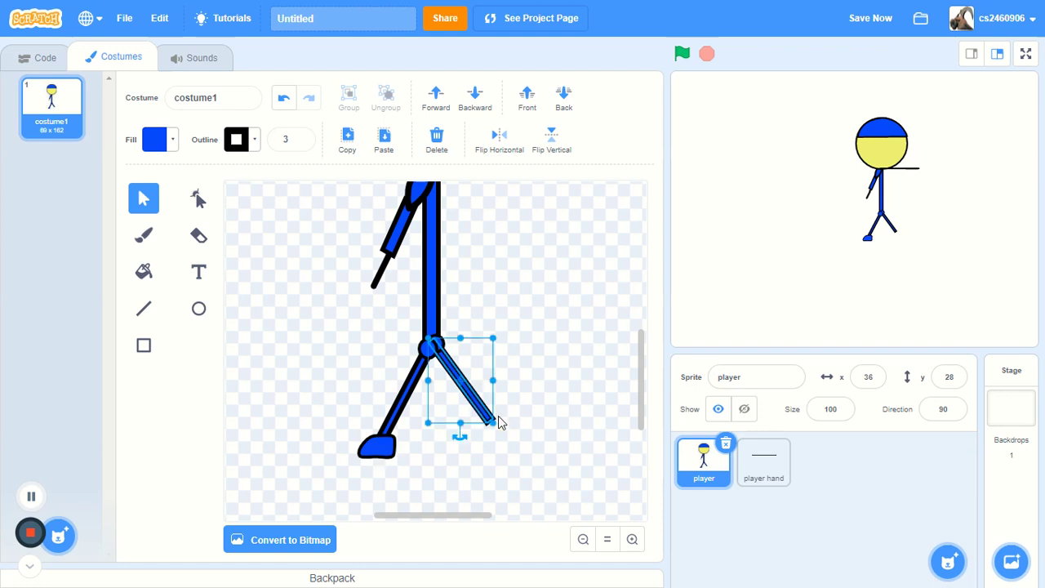
pyautogui.moveTo(491, 423); pyautogui.dragTo(506, 442)
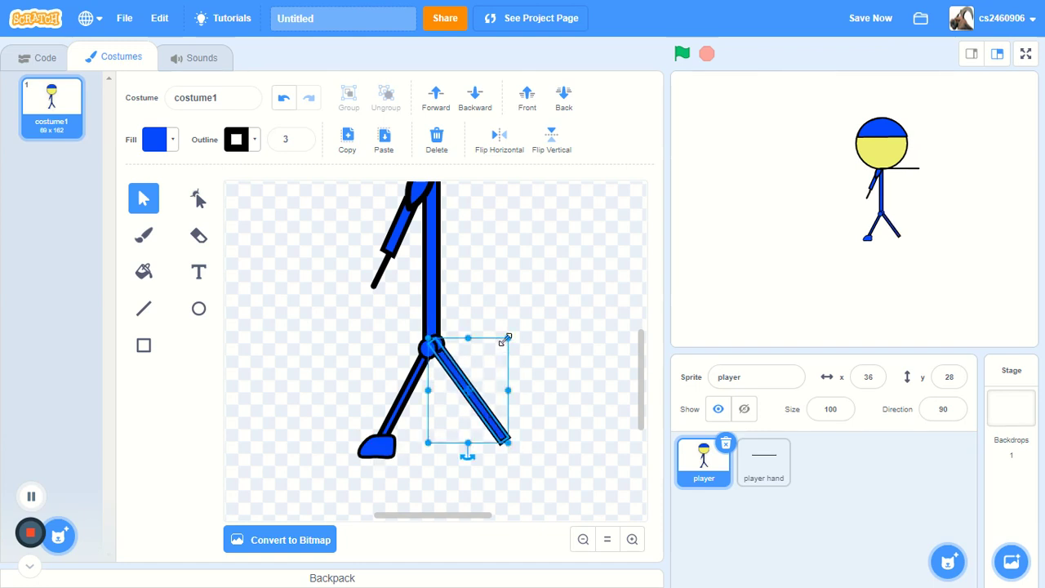
pyautogui.moveTo(504, 342)
pyautogui.mouseDown()
pyautogui.moveTo(488, 350)
pyautogui.moveTo(499, 332)
pyautogui.moveTo(498, 342)
pyautogui.mouseUp()
pyautogui.moveTo(506, 391); pyautogui.dragTo(484, 392)
pyautogui.moveTo(455, 456)
pyautogui.mouseDown()
pyautogui.moveTo(474, 455)
pyautogui.moveTo(452, 453)
pyautogui.mouseUp()
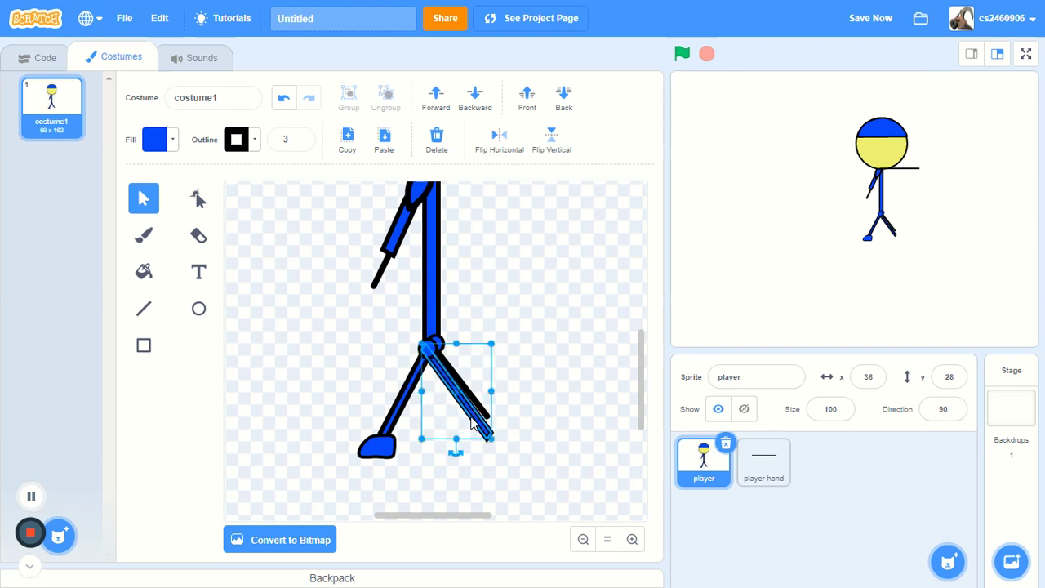
pyautogui.moveTo(475, 415); pyautogui.dragTo(482, 414)
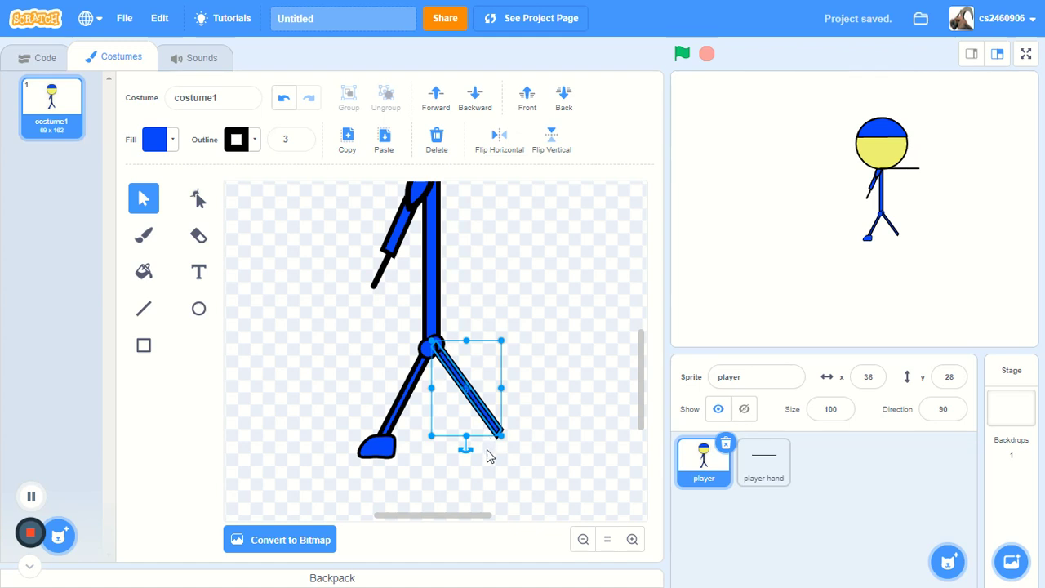
# Step: Duplicate the left shoe, flip the copy horizontally and place it at the end of the right leg
pyautogui.click(378, 448)
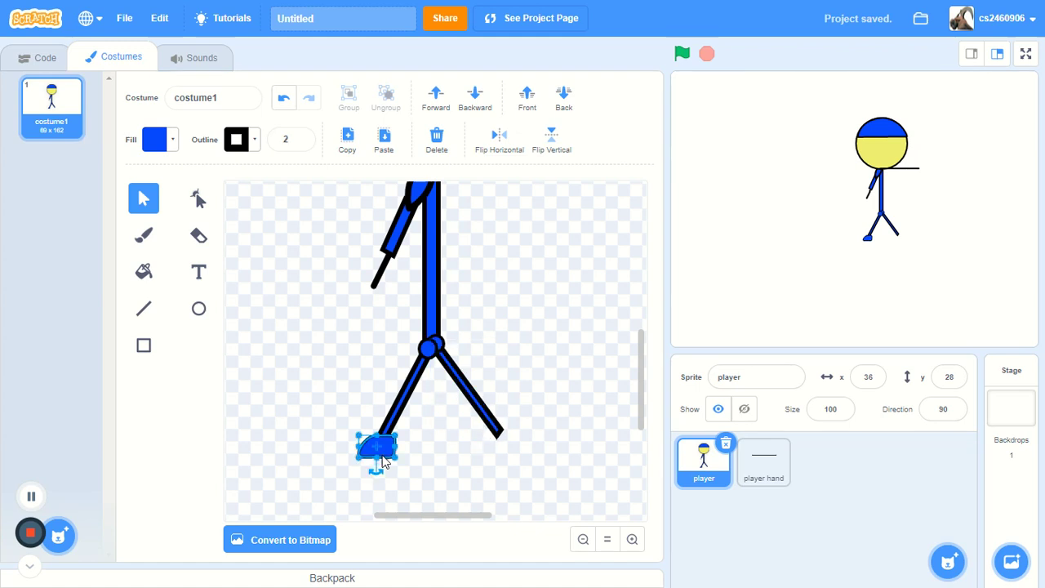
pyautogui.hotkey('ctrl', 'c')
pyautogui.hotkey('ctrl', 'v')
pyautogui.click(502, 147)
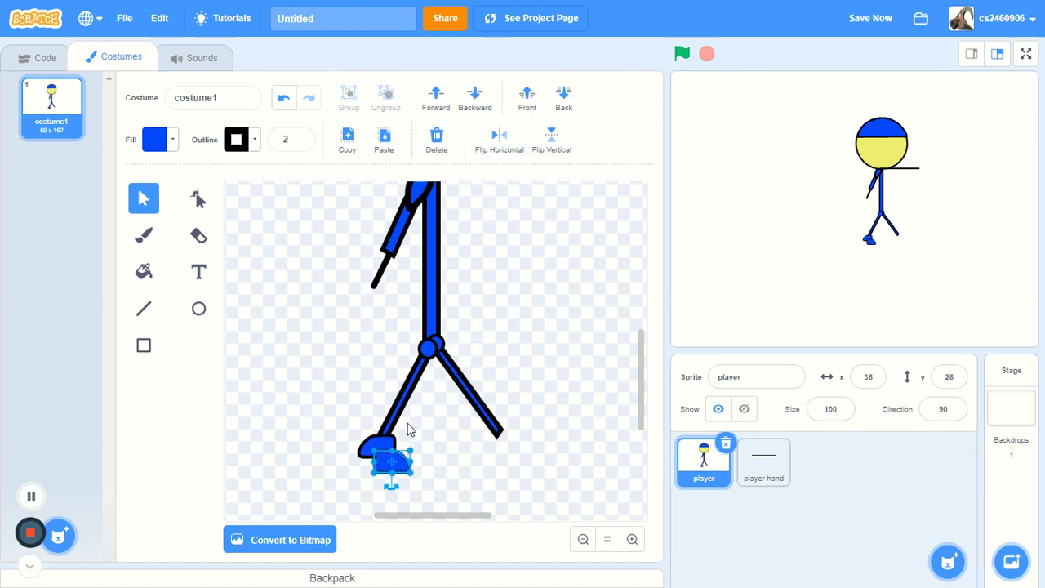
pyautogui.moveTo(402, 455); pyautogui.dragTo(516, 442)
pyautogui.click(527, 340)
pyautogui.scroll(3, 521, 329)
pyautogui.scroll(-3, 534, 272)
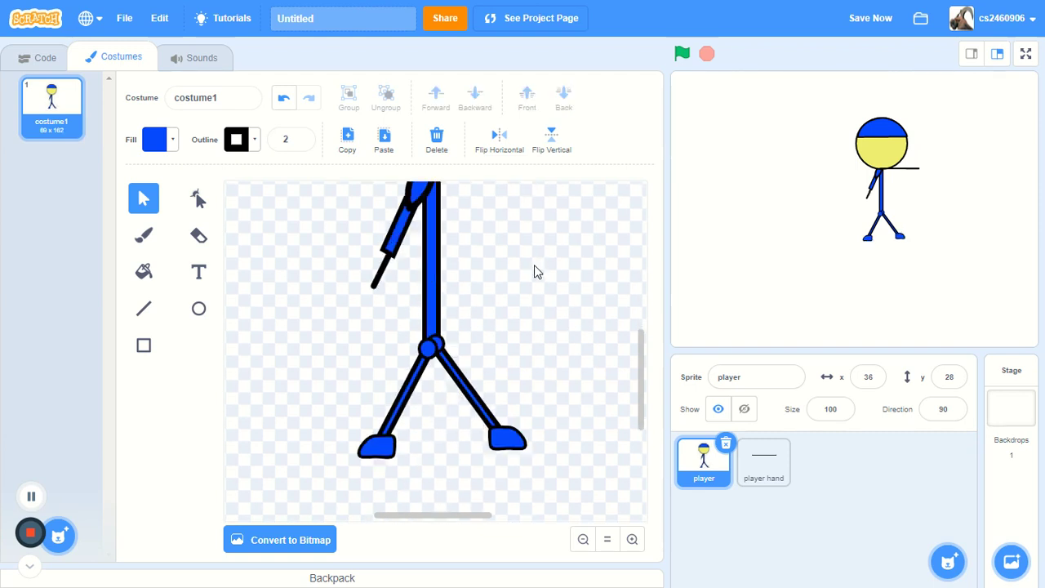
# Step: Copy the blue shoulder and sleeve shapes from the player's arm into the player hand sprite's costume
pyautogui.scroll(3, 535, 272)
pyautogui.scroll(1, 581, 362)
pyautogui.scroll(-2, 584, 353)
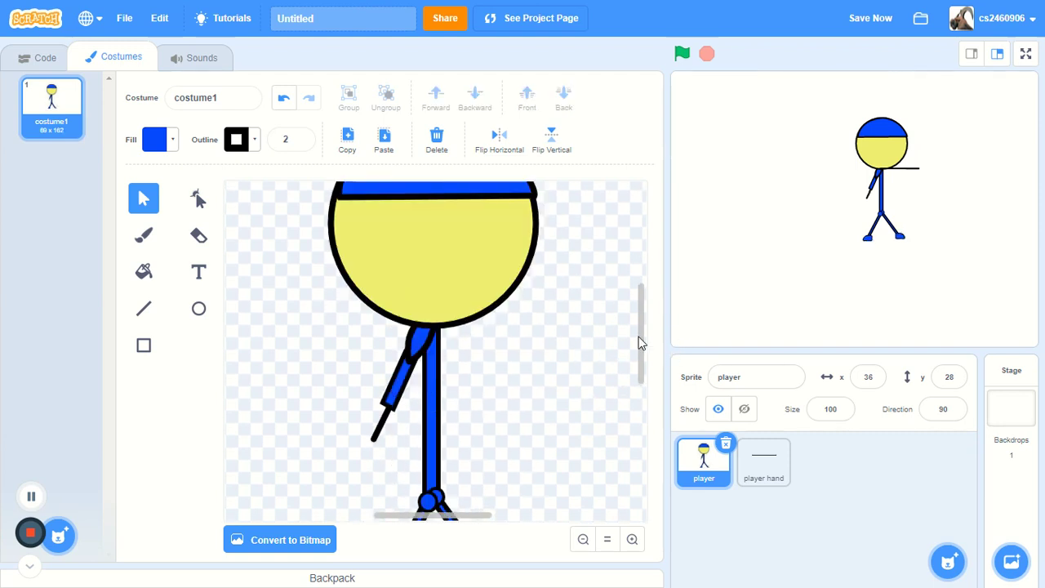
pyautogui.click(420, 343)
pyautogui.keyDown('shift'); pyautogui.click(408, 383); pyautogui.keyUp('shift')
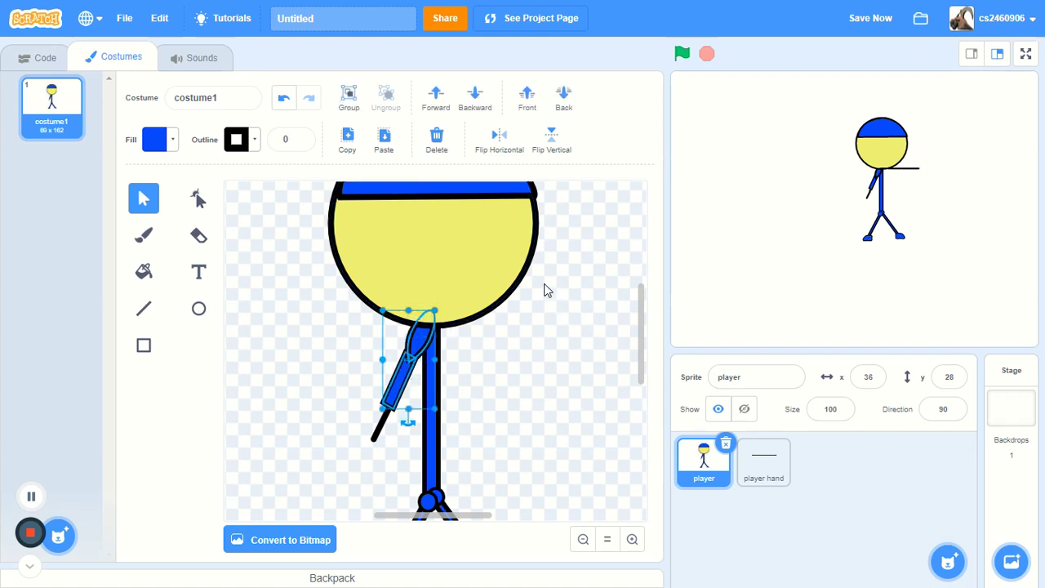
pyautogui.click(753, 474)
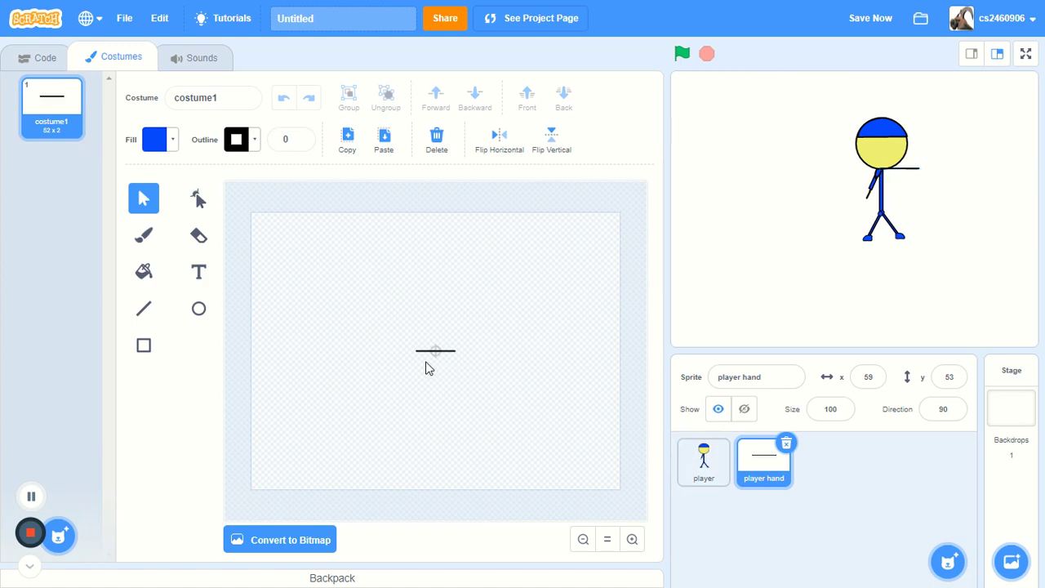
pyautogui.hotkey('ctrl', 'v')
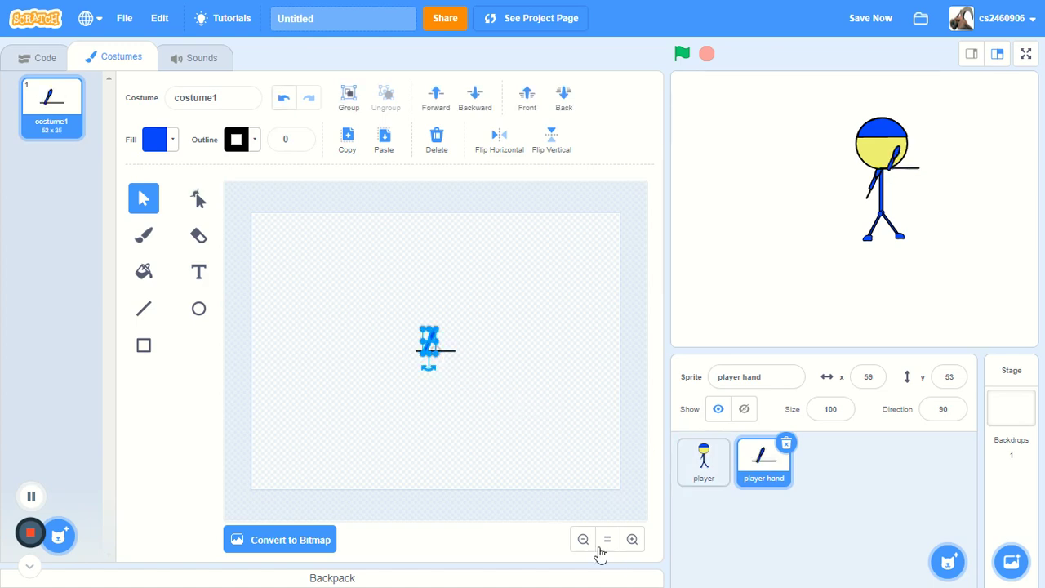
# Step: Rotate the pasted sleeve to horizontal with the shoulder at the left and lay it over the hand line
pyautogui.click(635, 538)
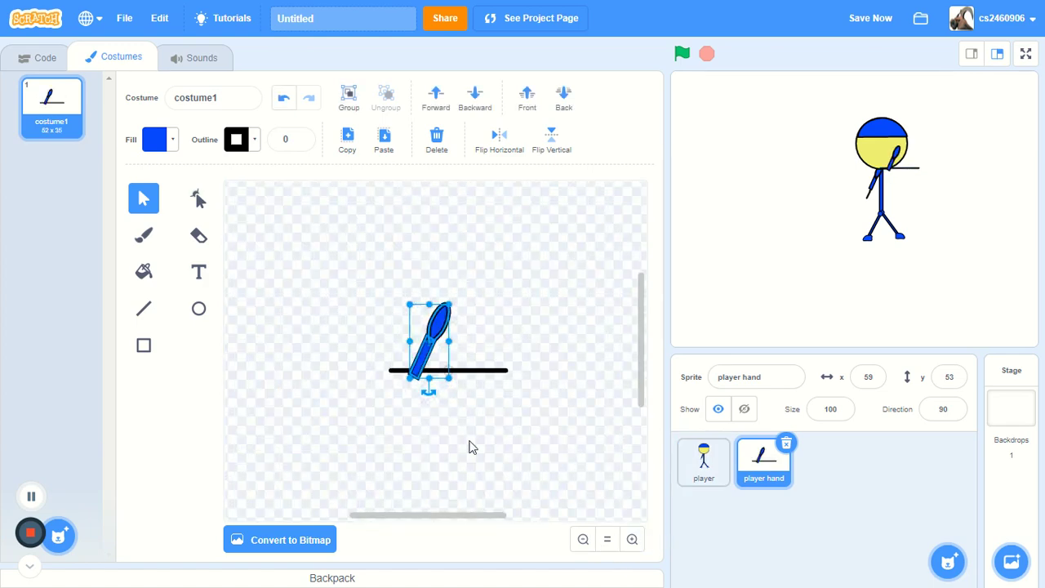
pyautogui.moveTo(429, 390); pyautogui.dragTo(528, 297)
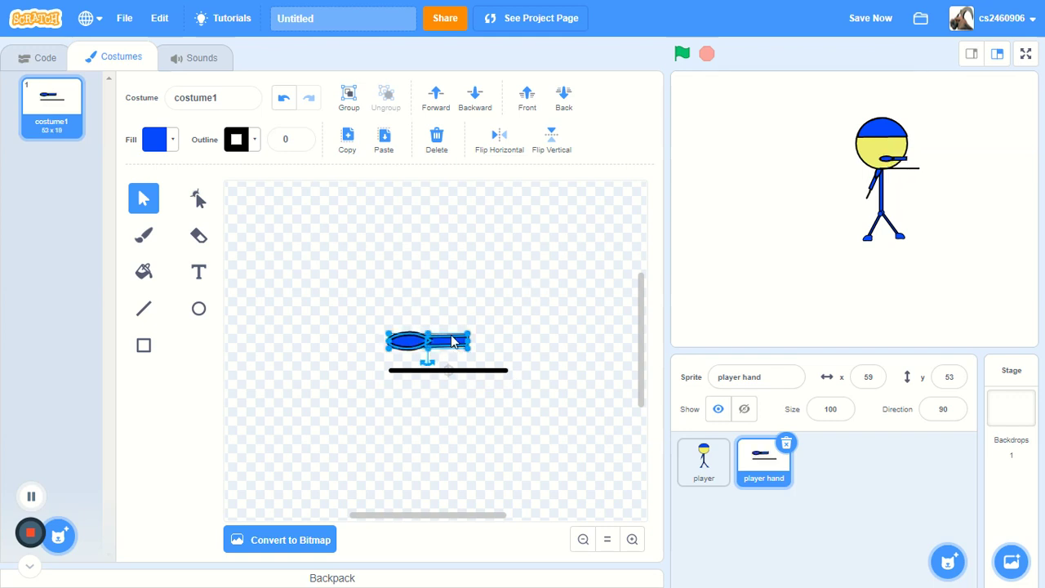
pyautogui.moveTo(456, 344); pyautogui.dragTo(456, 371)
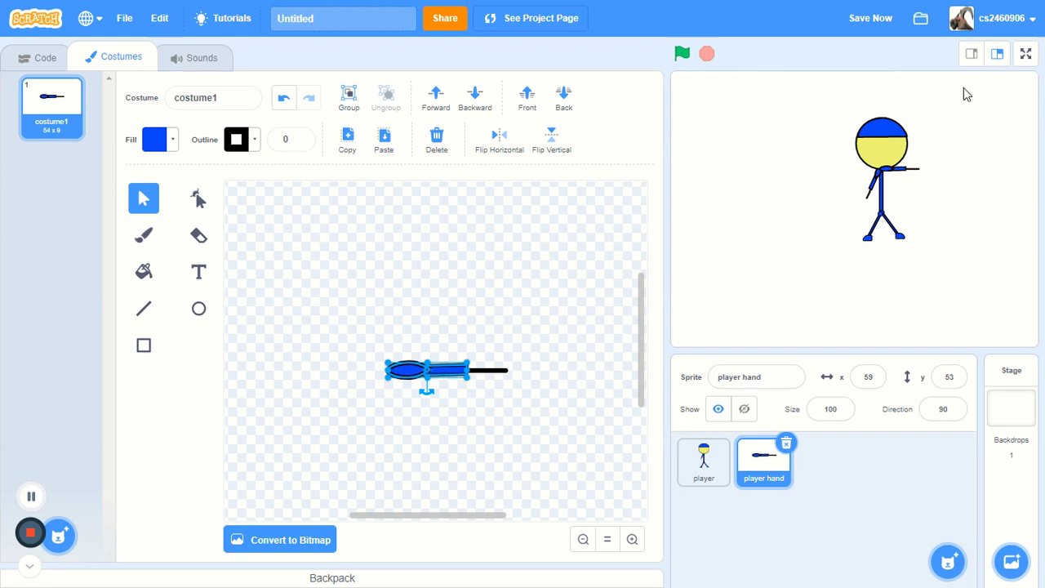
# Step: Move the body and arm sprites together to the stage's lower-left corner and reopen the player hand costume
pyautogui.moveTo(887, 147); pyautogui.dragTo(707, 240)
pyautogui.moveTo(885, 172); pyautogui.dragTo(729, 276)
pyautogui.click(764, 466)
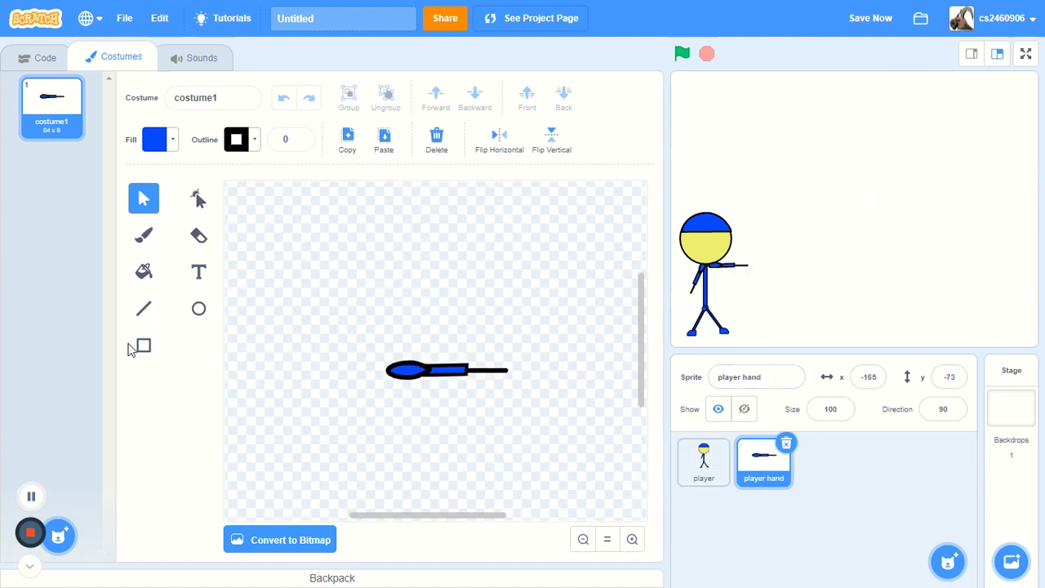
# Step: Set up the Rectangle tool with a black outline of width 2 and a grey fill at saturation 0
pyautogui.click(144, 346)
pyautogui.click(160, 141)
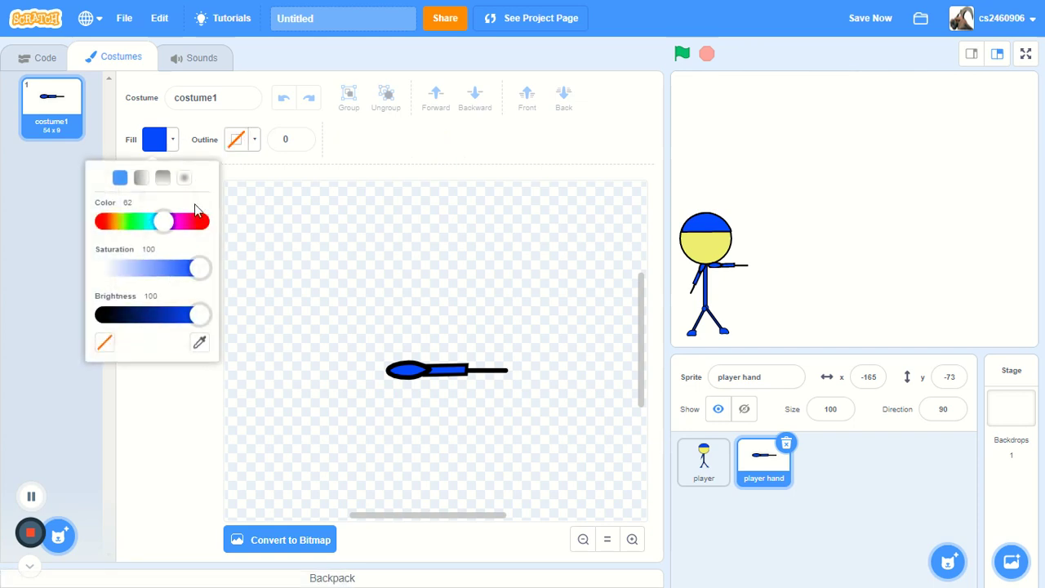
pyautogui.click(300, 141)
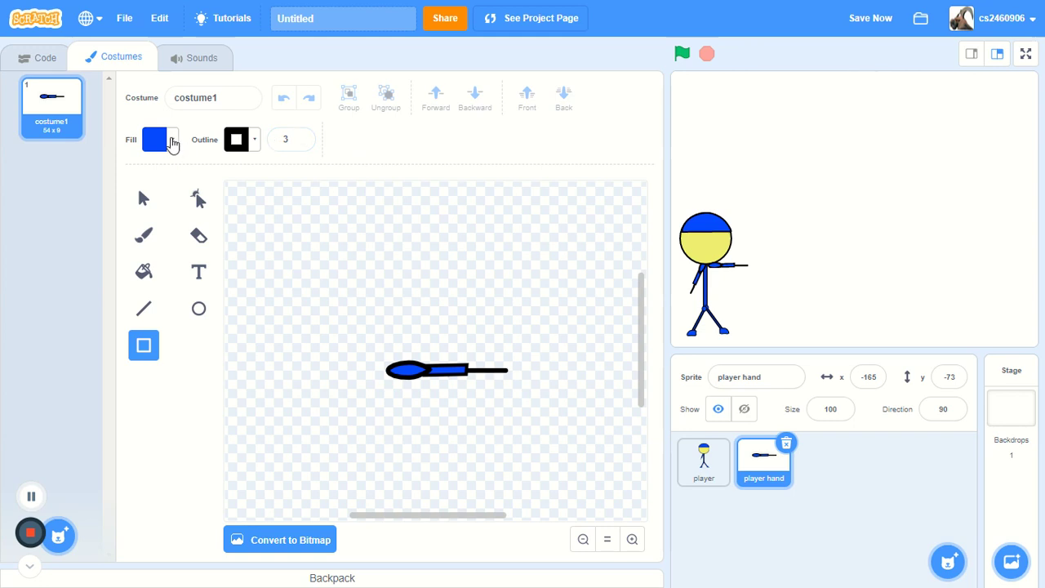
pyautogui.click(301, 144)
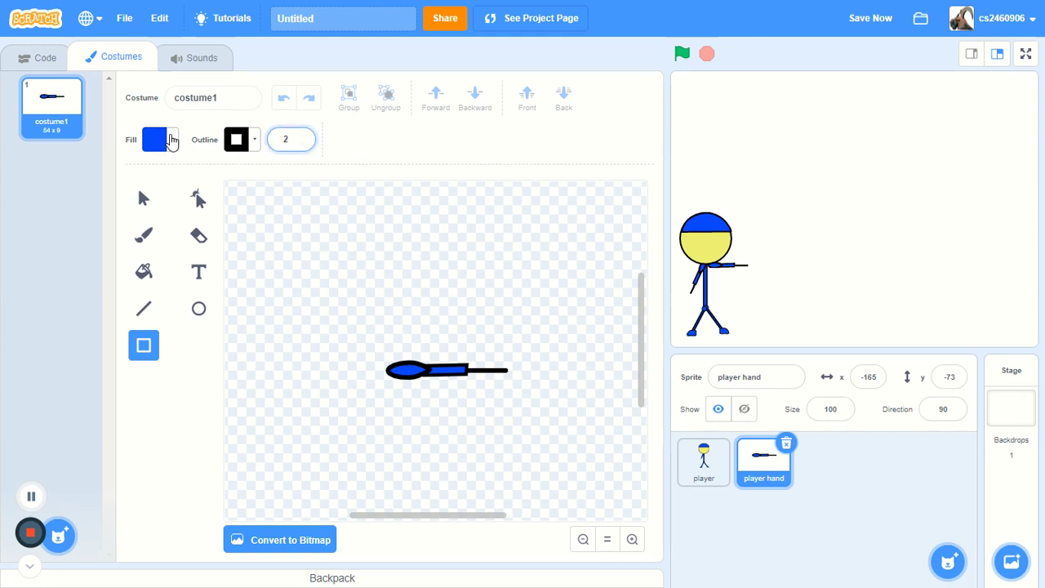
pyautogui.click(172, 140)
pyautogui.moveTo(206, 273); pyautogui.dragTo(14, 296)
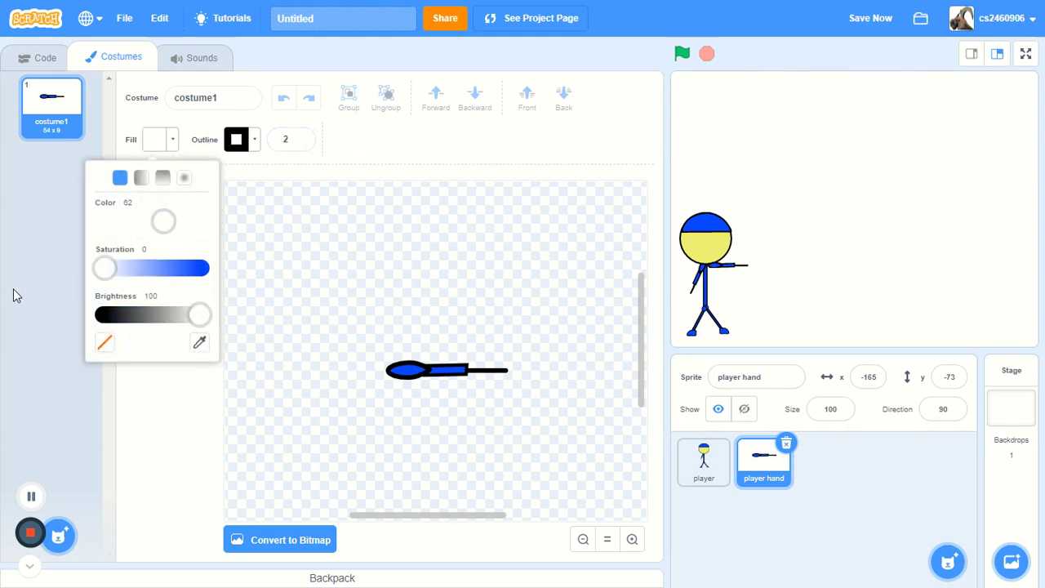
pyautogui.moveTo(155, 315); pyautogui.dragTo(172, 317)
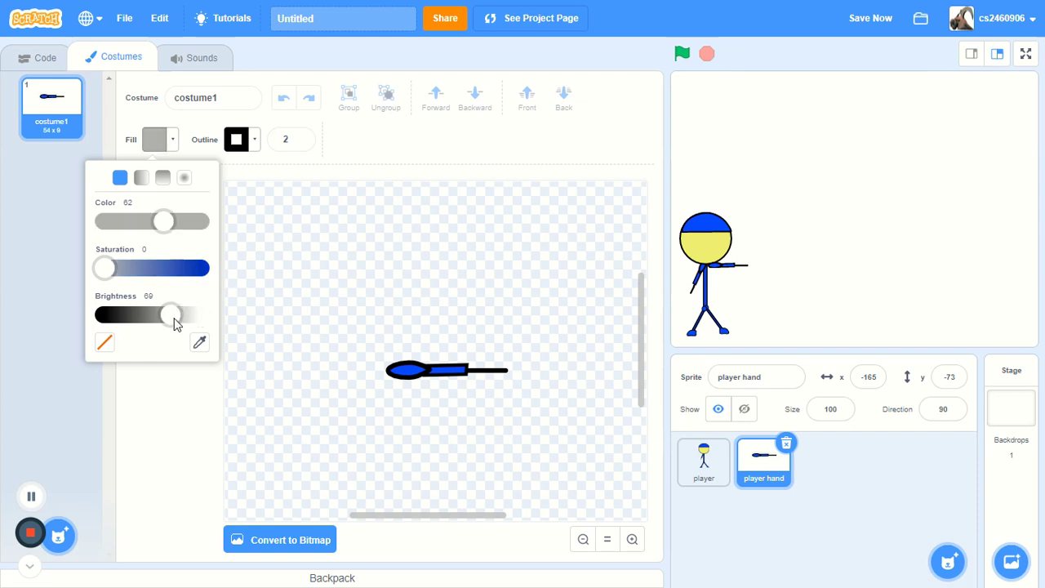
pyautogui.moveTo(174, 323); pyautogui.dragTo(179, 325)
pyautogui.moveTo(180, 330); pyautogui.dragTo(180, 324)
pyautogui.click(250, 302)
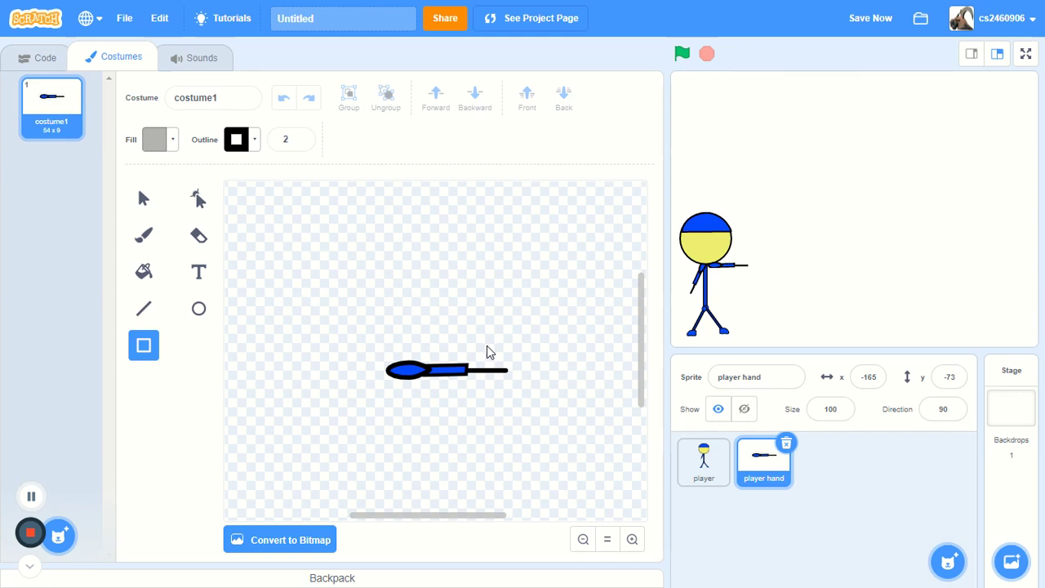
# Step: Draw a long grey rectangle above the arm, duplicate it and align the copy exactly over the original
pyautogui.moveTo(311, 297)
pyautogui.mouseDown()
pyautogui.moveTo(339, 342)
pyautogui.moveTo(359, 326)
pyautogui.moveTo(425, 325)
pyautogui.mouseUp()
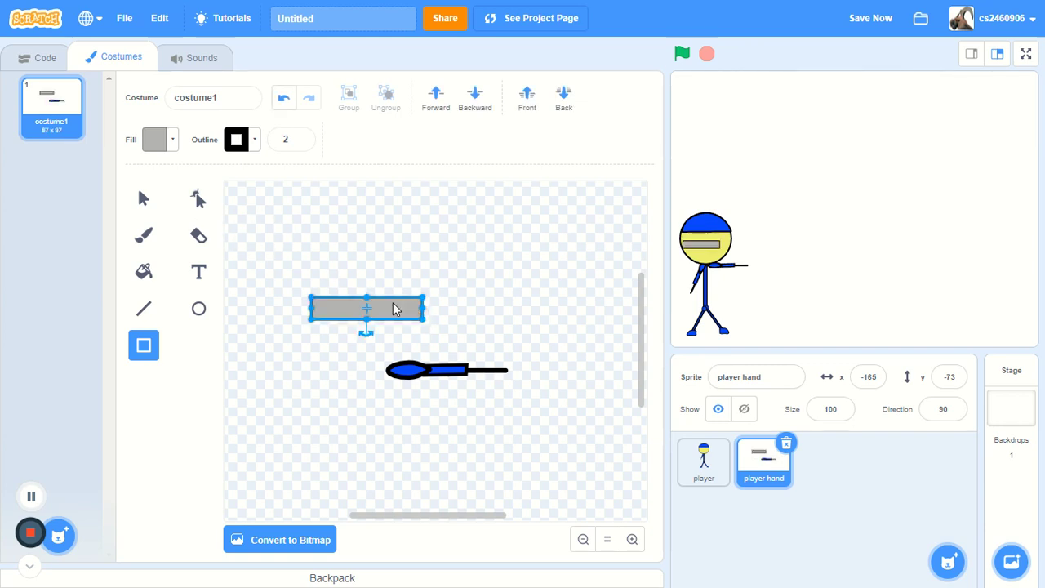
pyautogui.hotkey('ctrl', 'c')
pyautogui.hotkey('ctrl', 'v')
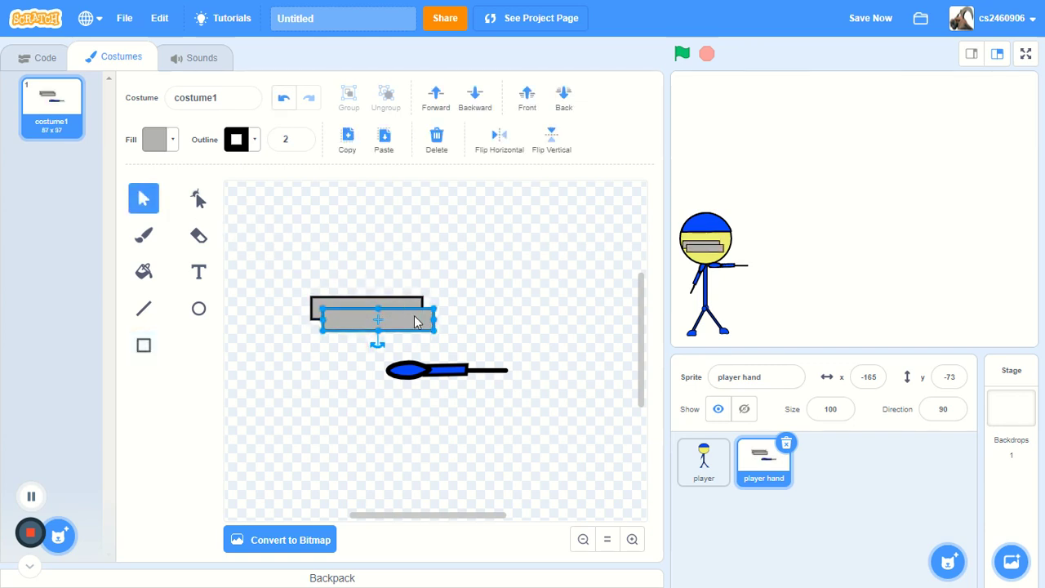
pyautogui.moveTo(417, 317); pyautogui.dragTo(401, 305)
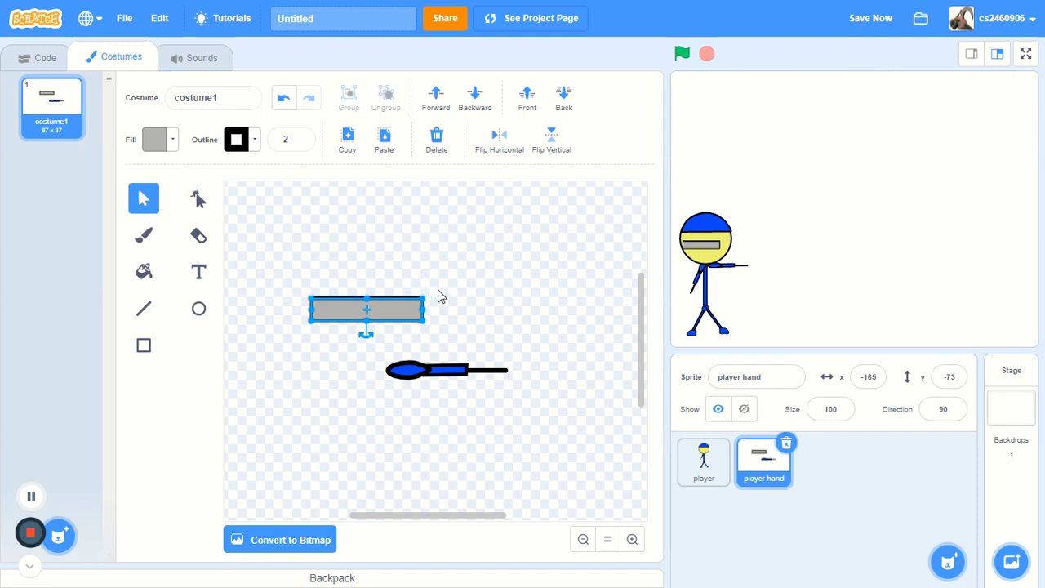
pyautogui.press('Up')
pyautogui.press('Up')
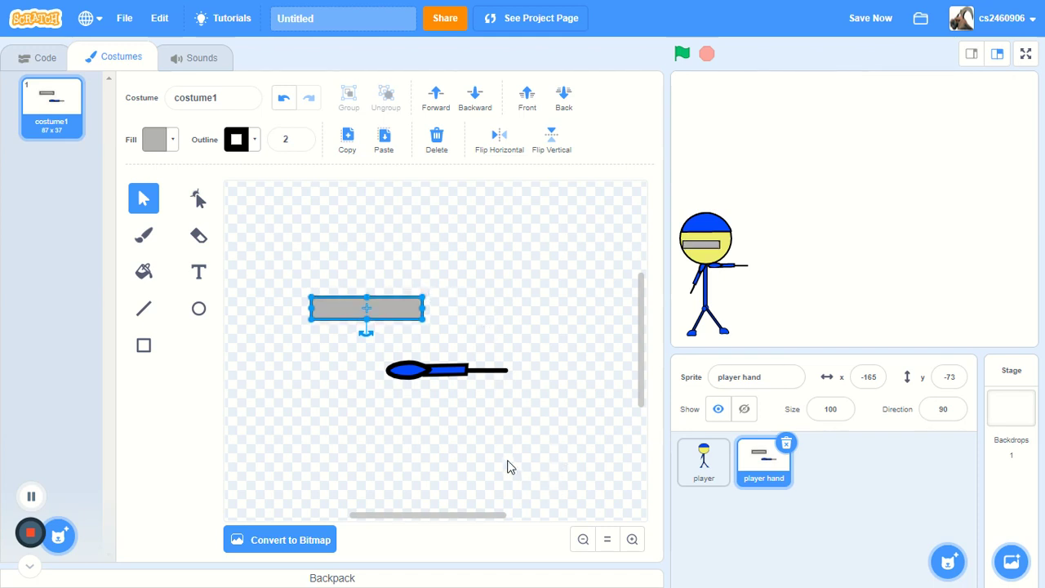
# Step: Shrink the front grey rectangle from its lower edge so that it covers only the upper half of the other
pyautogui.click(477, 339)
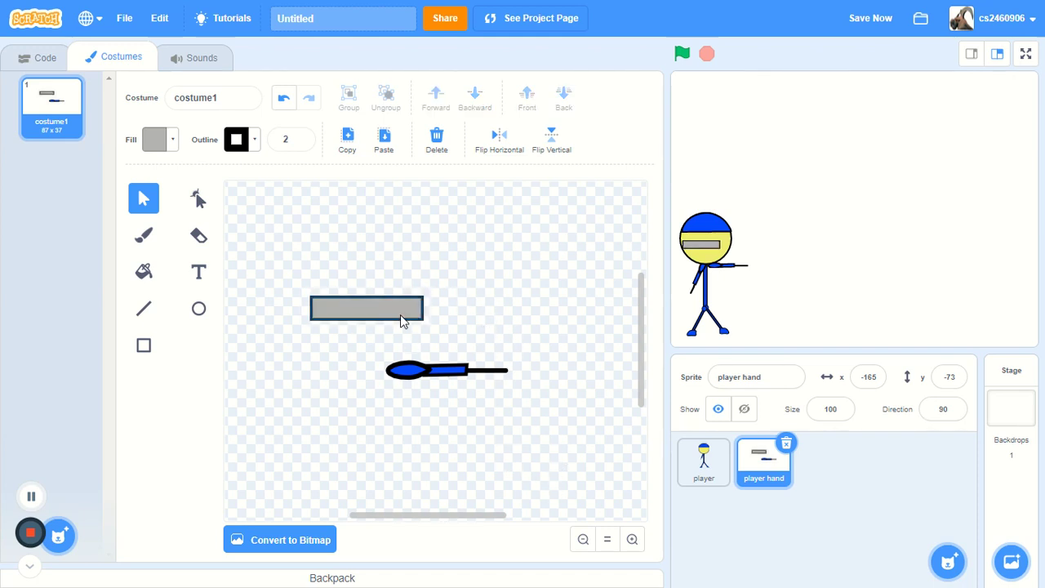
pyautogui.click(401, 321)
pyautogui.click(506, 331)
pyautogui.click(400, 312)
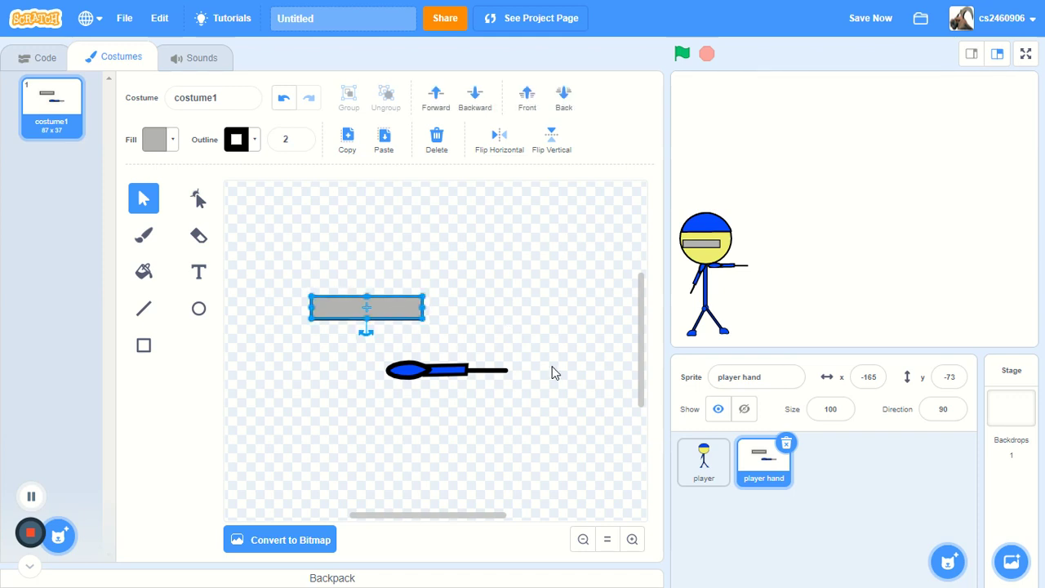
pyautogui.click(511, 317)
pyautogui.click(415, 307)
pyautogui.click(479, 317)
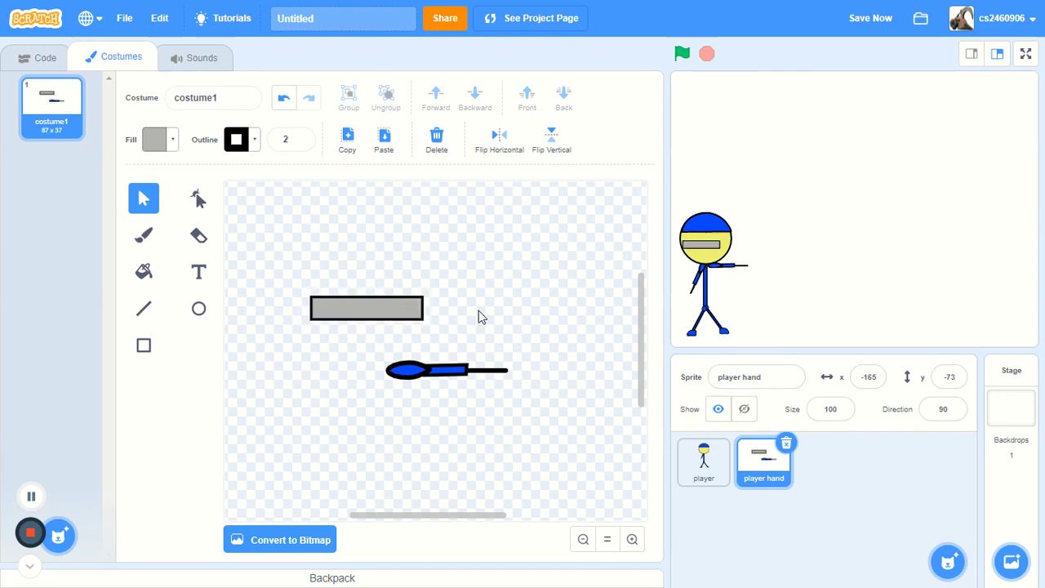
pyautogui.click(412, 316)
pyautogui.moveTo(366, 319); pyautogui.dragTo(366, 309)
pyautogui.click(490, 303)
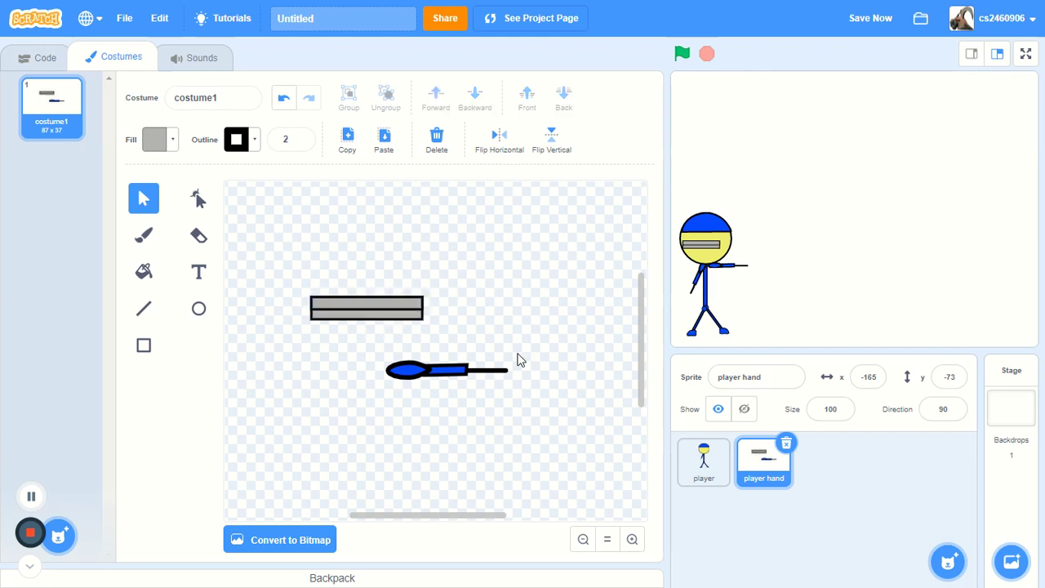
# Step: Make the upper grey rectangle slightly thinner by raising its lower edge
pyautogui.click(632, 541)
pyautogui.click(632, 541)
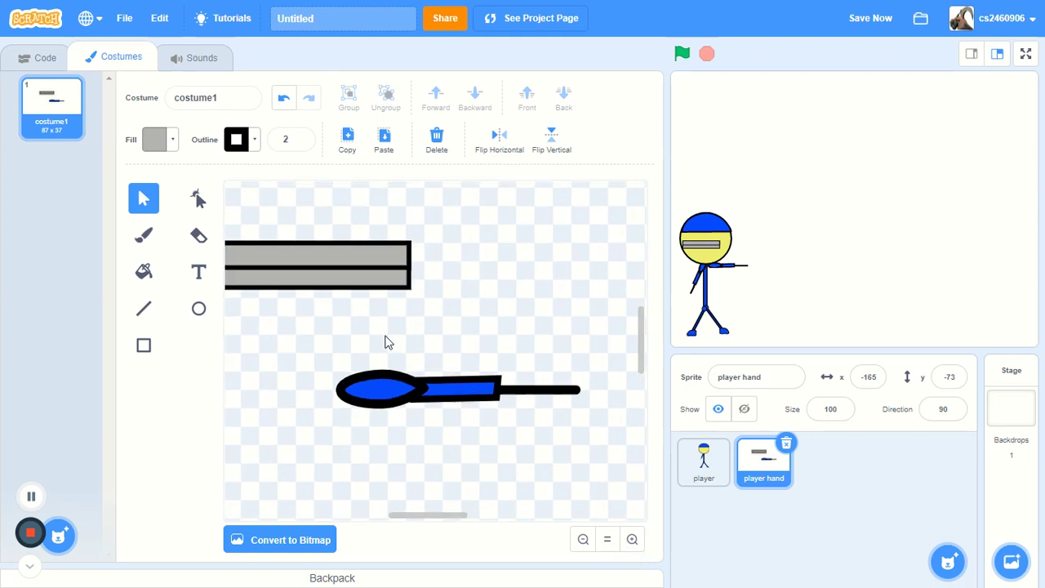
pyautogui.click(392, 253)
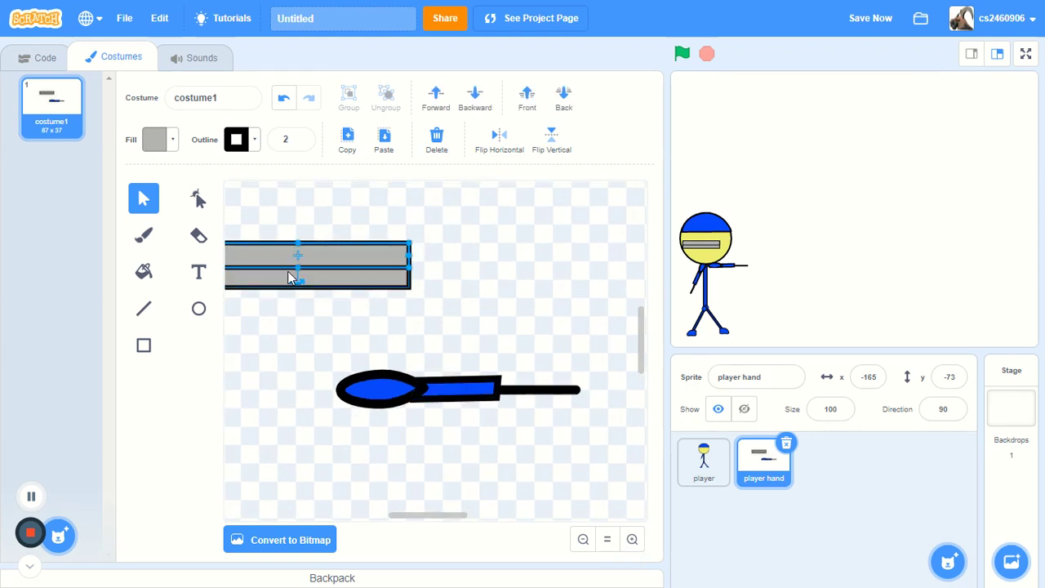
pyautogui.moveTo(297, 267); pyautogui.dragTo(296, 256)
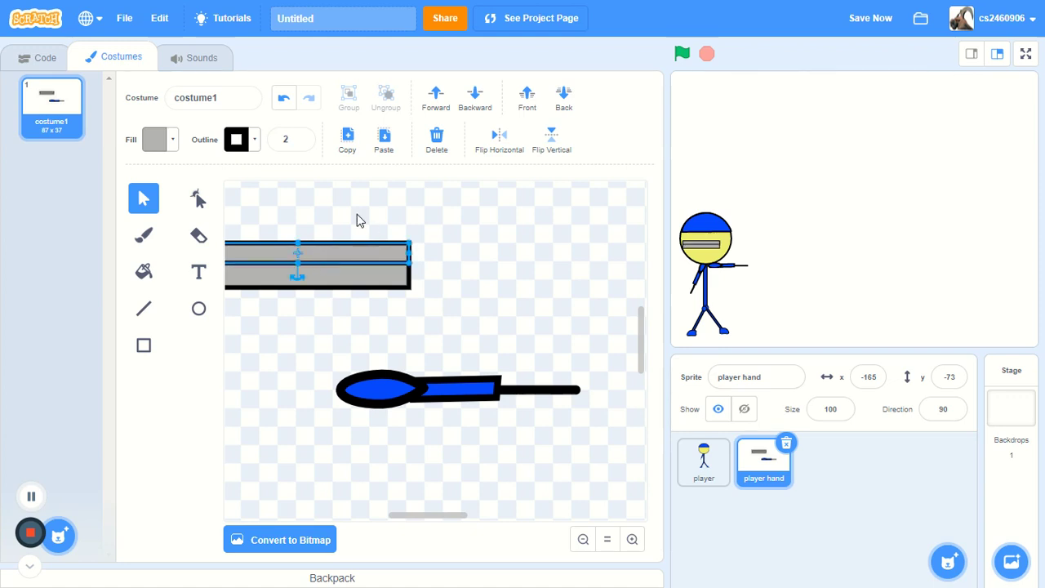
# Step: Darken the upper grey rectangle's fill to brightness 45, and move both grey rectangles just above the free end of the arm
pyautogui.click(164, 140)
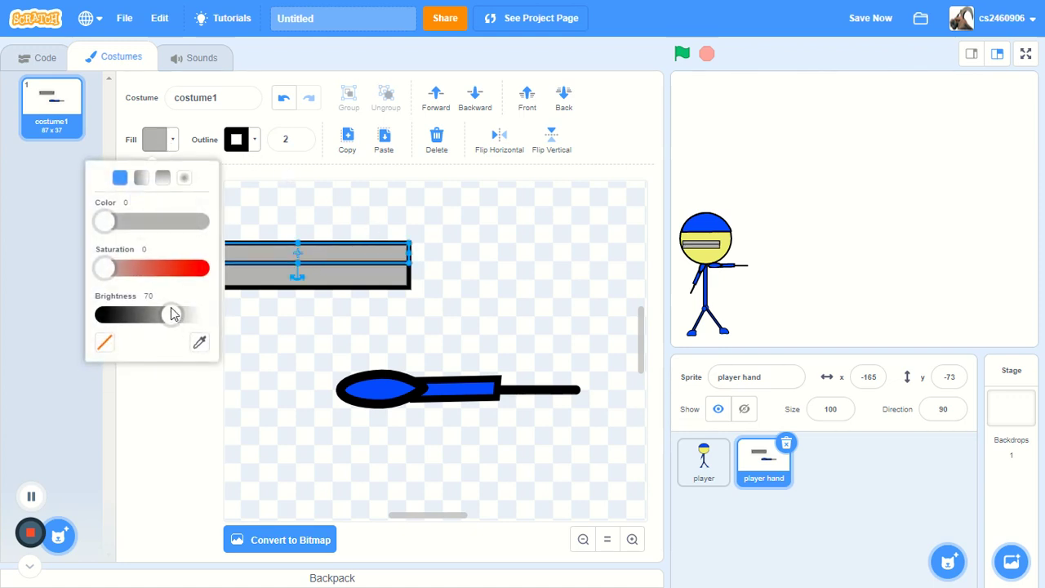
pyautogui.moveTo(172, 314); pyautogui.dragTo(148, 312)
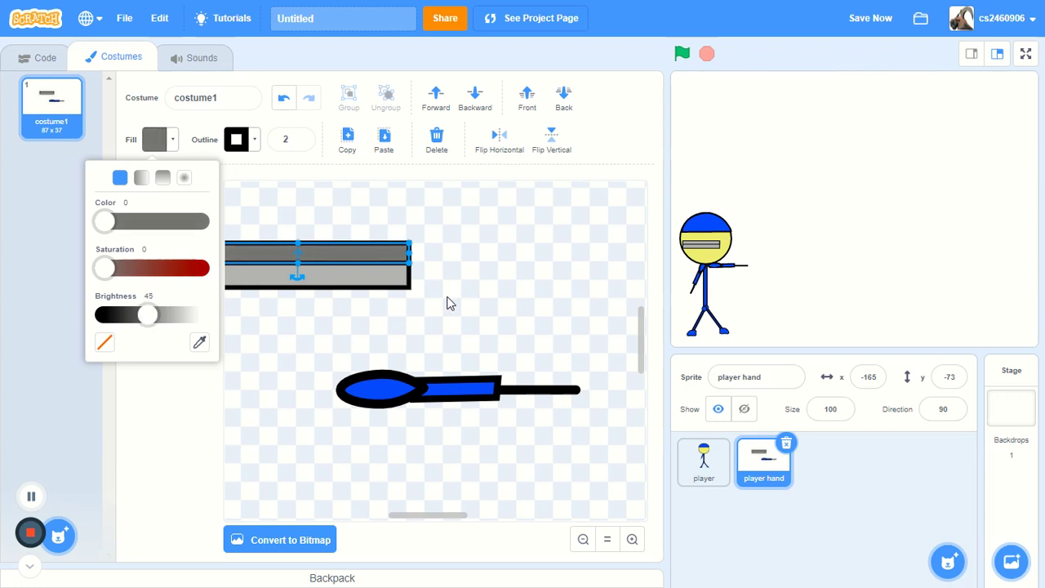
pyautogui.click(564, 281)
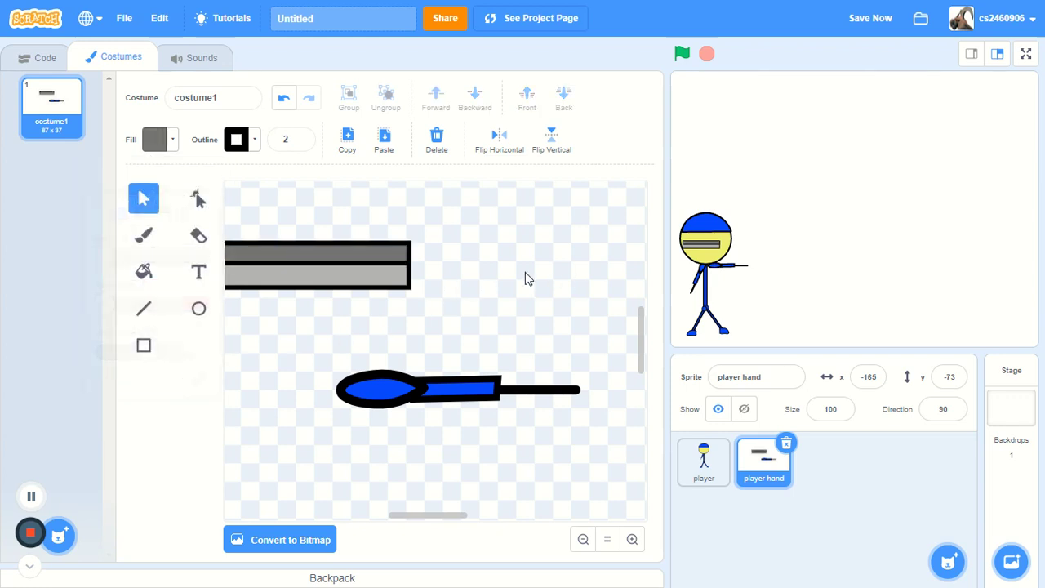
pyautogui.moveTo(317, 234); pyautogui.dragTo(464, 322)
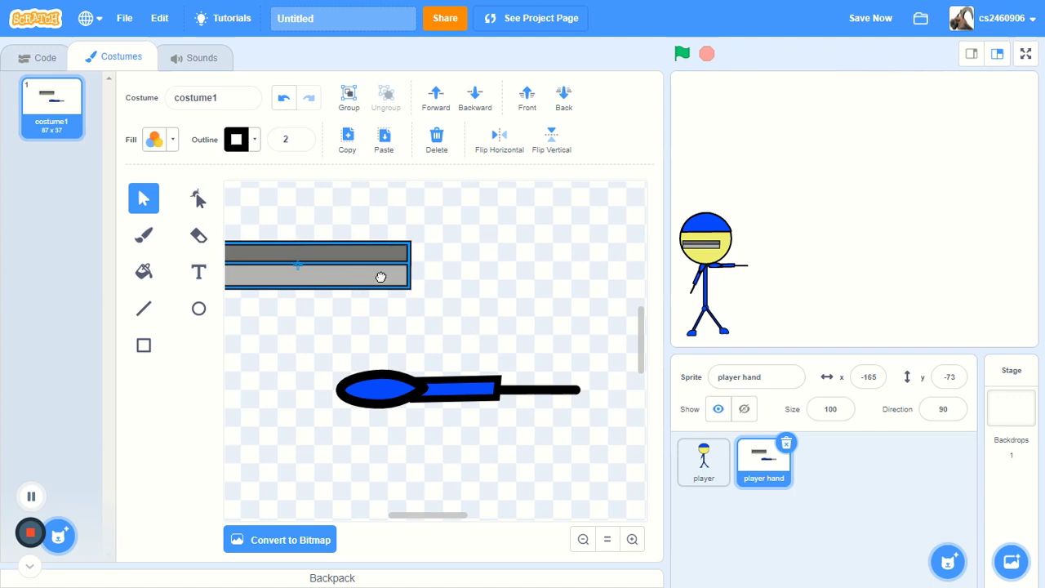
pyautogui.moveTo(381, 275); pyautogui.dragTo(706, 356)
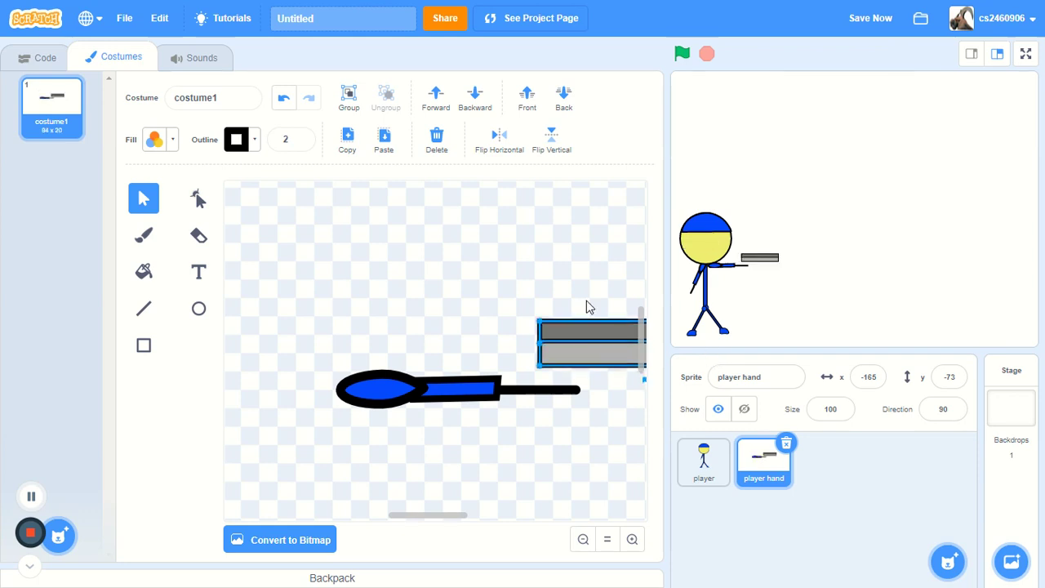
# Step: With the Reshape tool, add two closely spaced points on the lower edge of the light grey rectangle, near its arm-side end
pyautogui.click(155, 343)
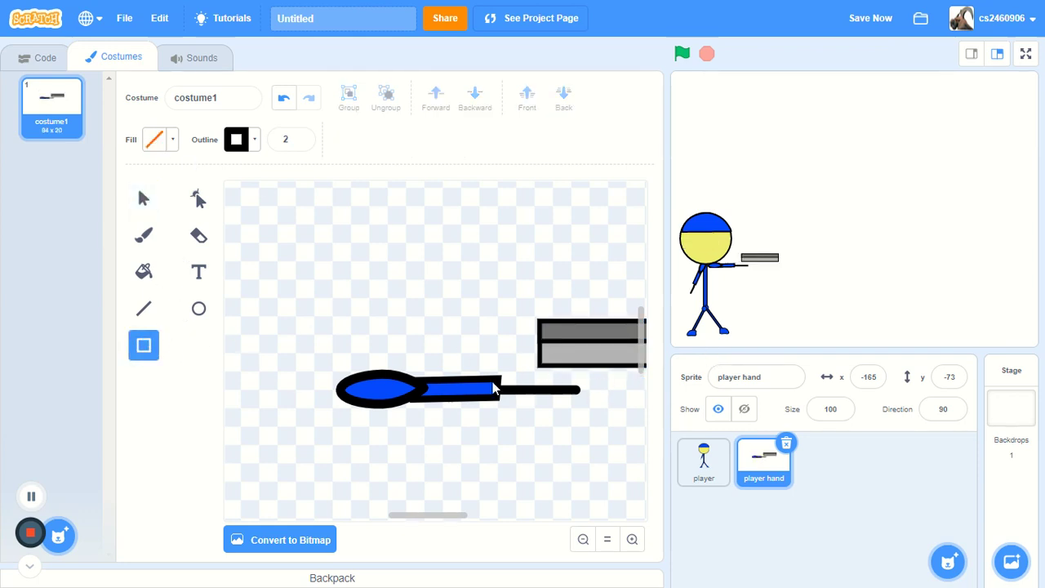
pyautogui.click(200, 200)
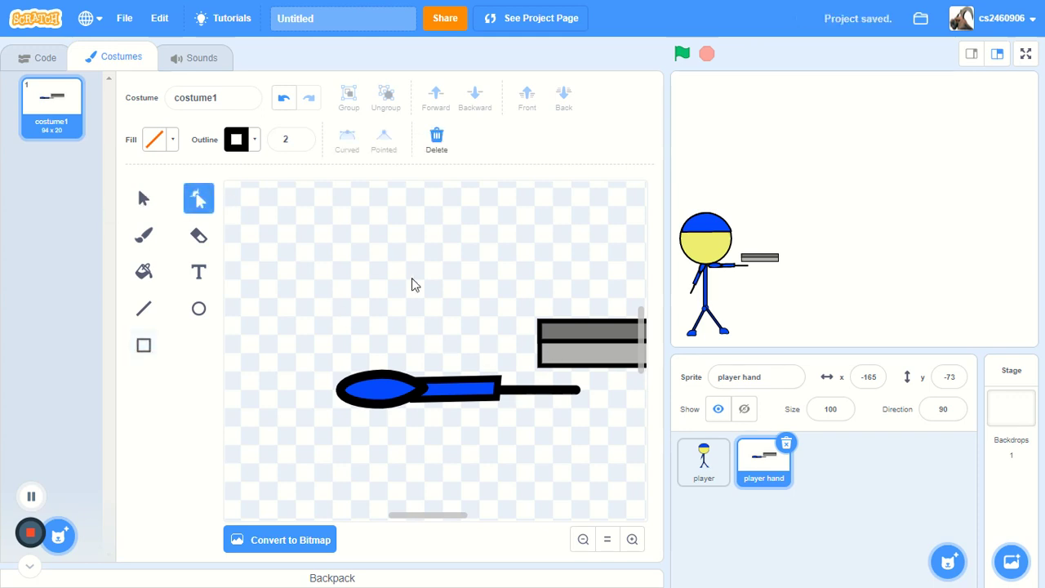
pyautogui.click(617, 372)
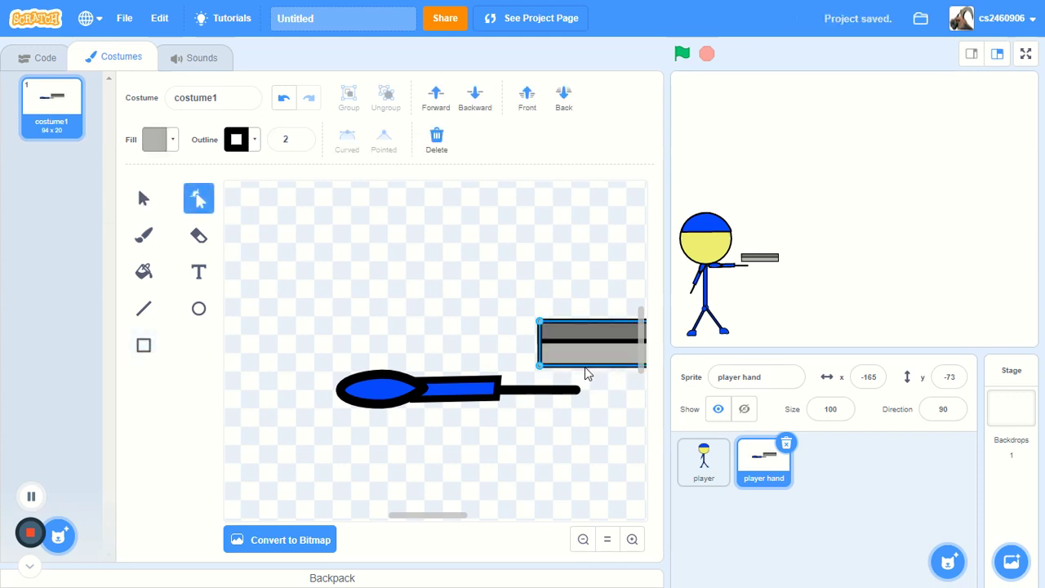
pyautogui.click(632, 540)
pyautogui.click(633, 540)
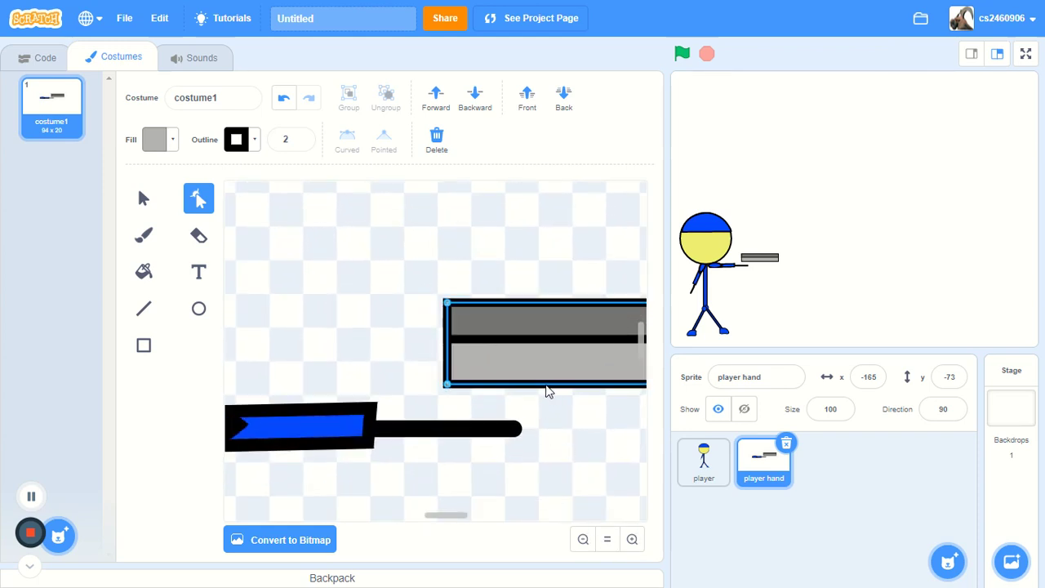
pyautogui.click(546, 384)
pyautogui.click(610, 482)
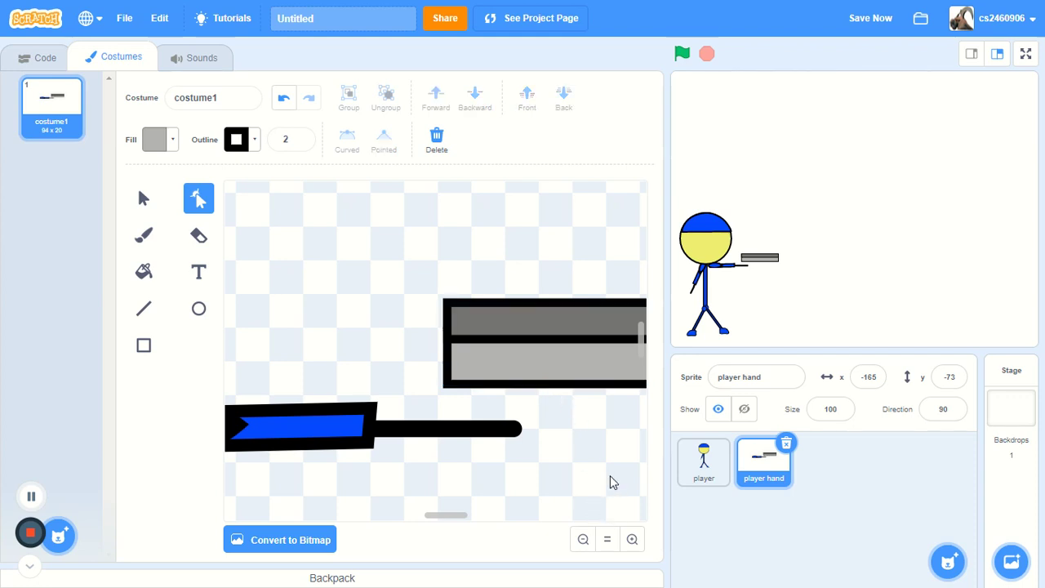
pyautogui.click(632, 540)
pyautogui.click(633, 540)
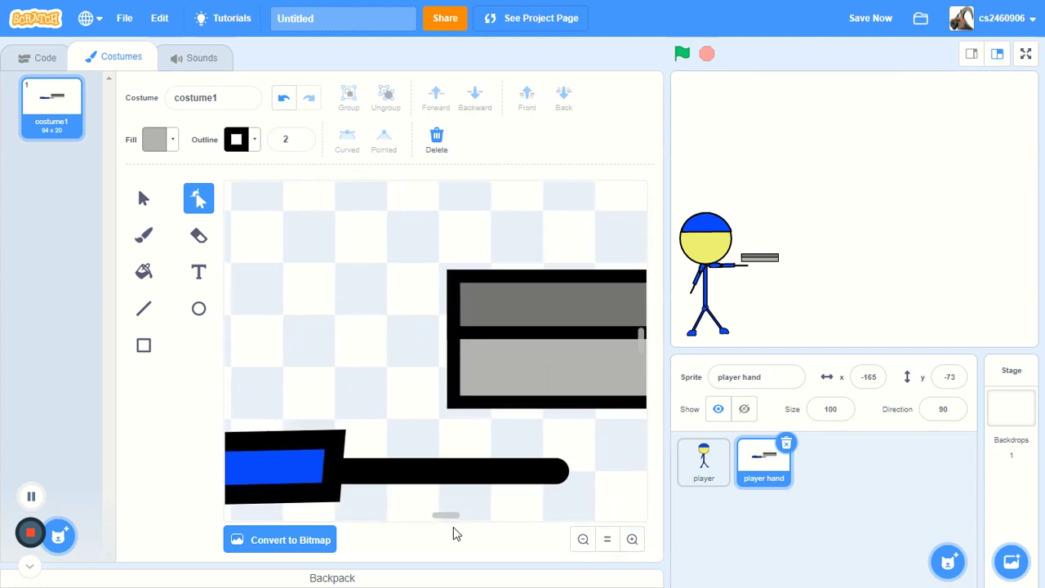
pyautogui.moveTo(443, 516)
pyautogui.mouseDown()
pyautogui.moveTo(506, 516)
pyautogui.moveTo(497, 525)
pyautogui.moveTo(465, 403)
pyautogui.mouseUp()
pyautogui.click(469, 388)
pyautogui.moveTo(470, 517); pyautogui.dragTo(449, 514)
pyautogui.click(629, 540)
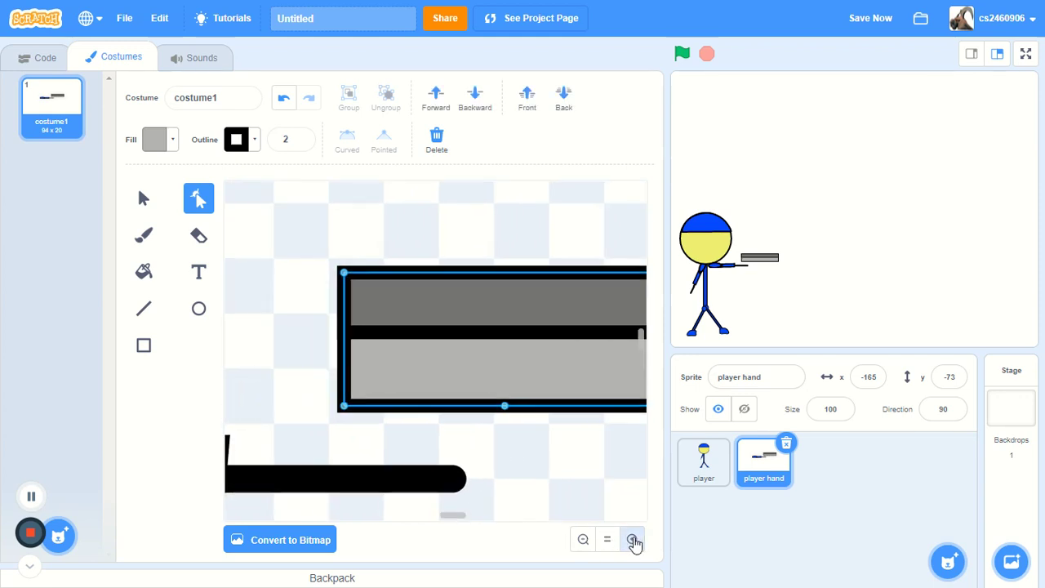
pyautogui.click(472, 421)
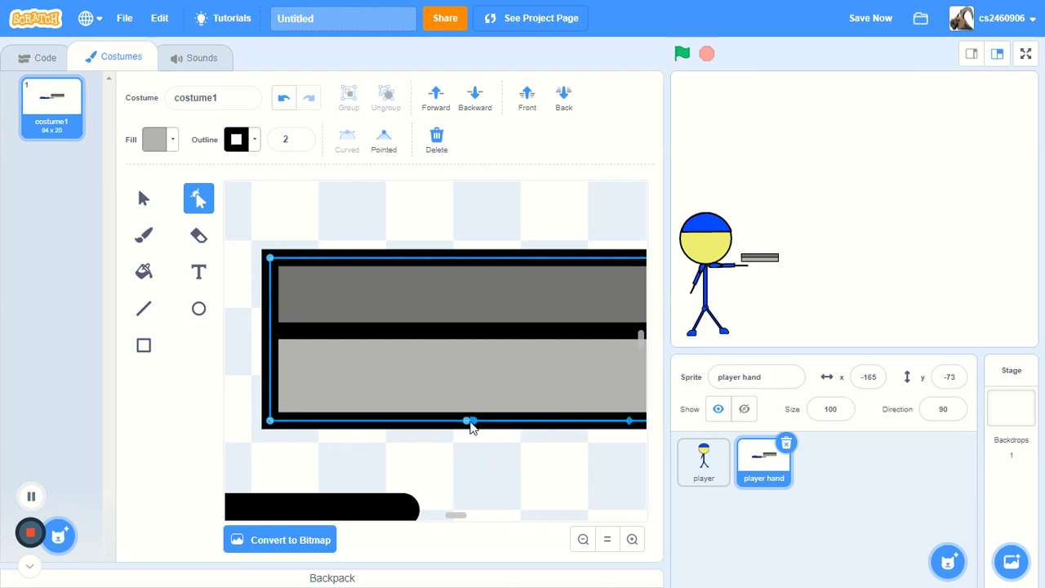
# Step: Lower the light grey shape's arm-side bottom corner and the nearer added point together to form a grip reaching past the hand
pyautogui.click(471, 422)
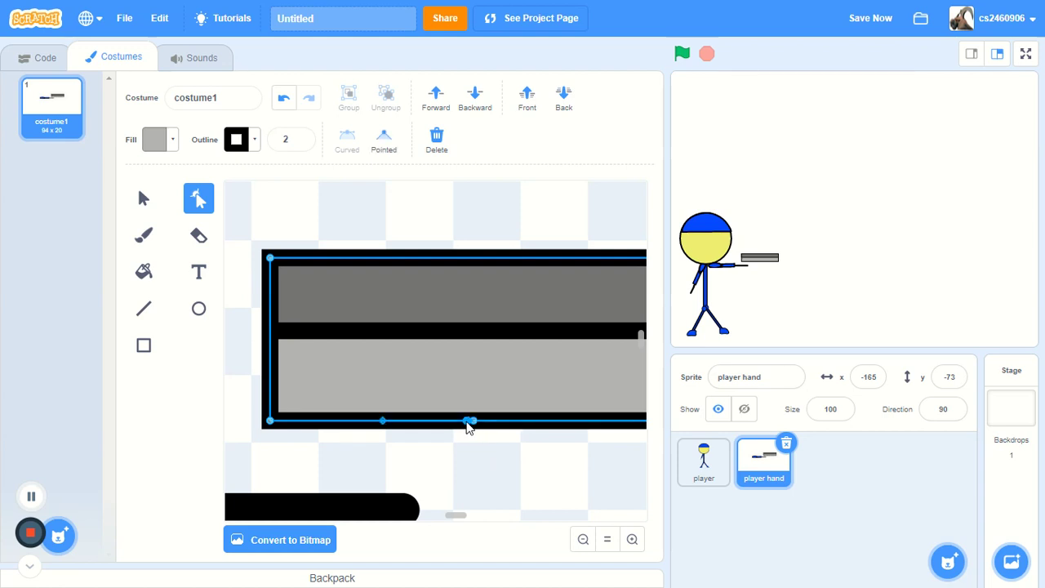
pyautogui.click(271, 421)
pyautogui.press('Down')
pyautogui.press('Down')
pyautogui.press('Down')
pyautogui.press('Down')
pyautogui.press('Down')
pyautogui.press('Down')
pyautogui.press('Down')
pyautogui.press('Down')
pyautogui.press('Down')
pyautogui.press('Down')
pyautogui.press('Down')
pyautogui.press('Down')
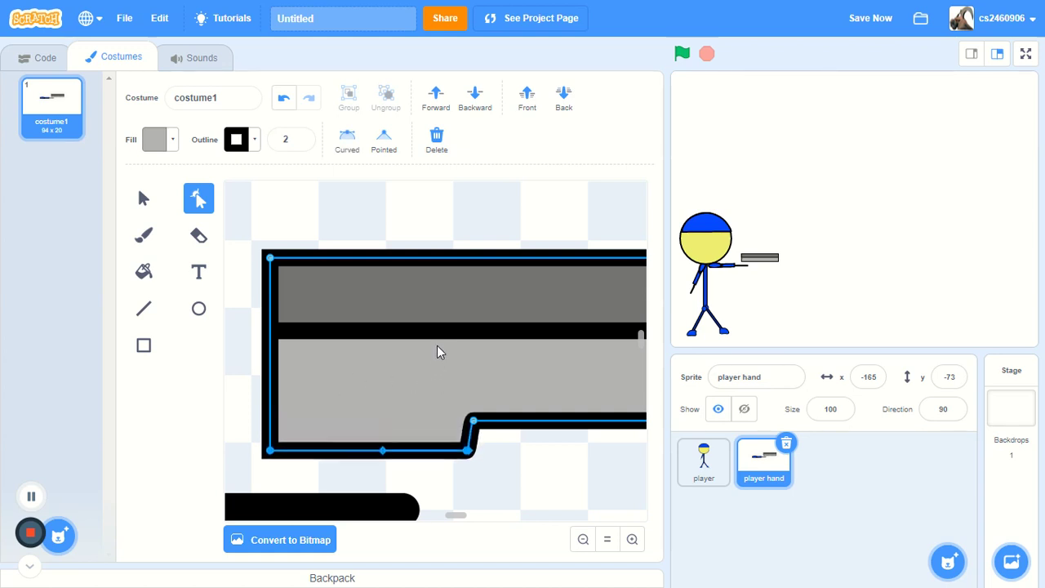
pyautogui.press('Down')
pyautogui.press('Down')
pyautogui.press('Down')
pyautogui.press('Down')
pyautogui.press('Down')
pyautogui.press('Down')
pyautogui.press('Down')
pyautogui.press('Down')
pyautogui.press('Down')
pyautogui.press('Down')
pyautogui.press('Down')
pyautogui.press('Down')
pyautogui.press('Down')
pyautogui.press('Down')
pyautogui.press('Down')
pyautogui.press('Down')
pyautogui.press('Down')
pyautogui.press('Down')
pyautogui.press('Down')
pyautogui.press('Down')
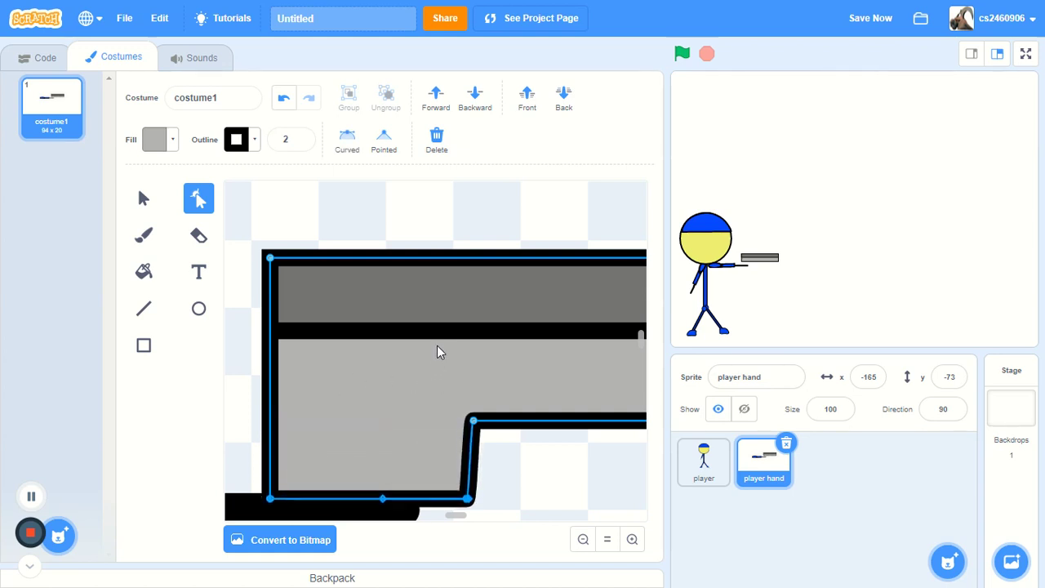
pyautogui.press('Down')
pyautogui.press('Down')
pyautogui.press('Down')
pyautogui.press('Down')
pyautogui.press('Down')
pyautogui.press('Down')
pyautogui.press('Down')
pyautogui.press('Down')
pyautogui.press('Down')
pyautogui.press('Down')
pyautogui.press('Down')
pyautogui.press('Down')
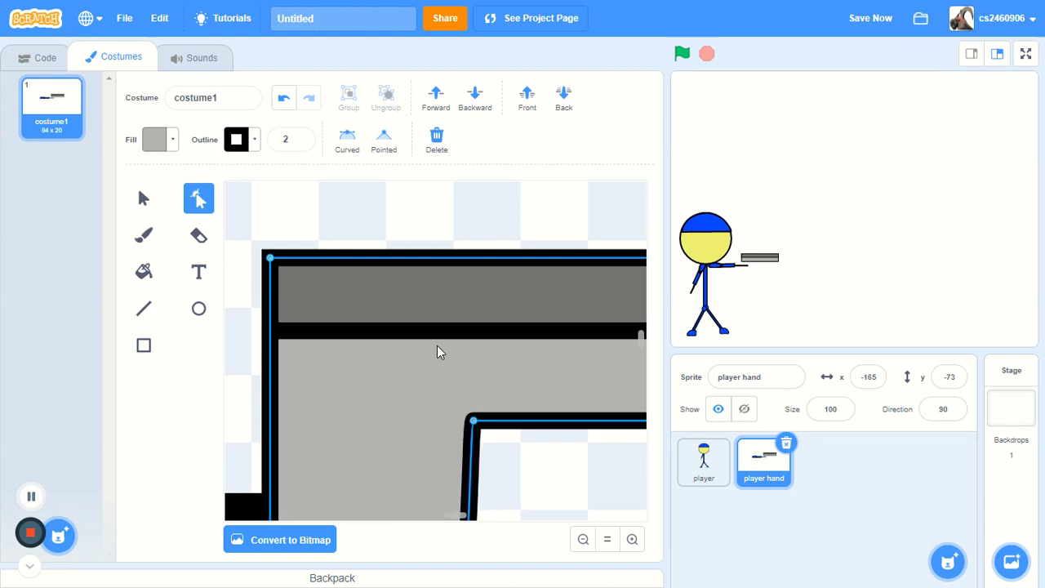
pyautogui.press('Down')
# Step: Examine the whole arm and gun drawing to check the grip's shape and proportions
pyautogui.click(585, 540)
pyautogui.click(585, 539)
pyautogui.click(584, 540)
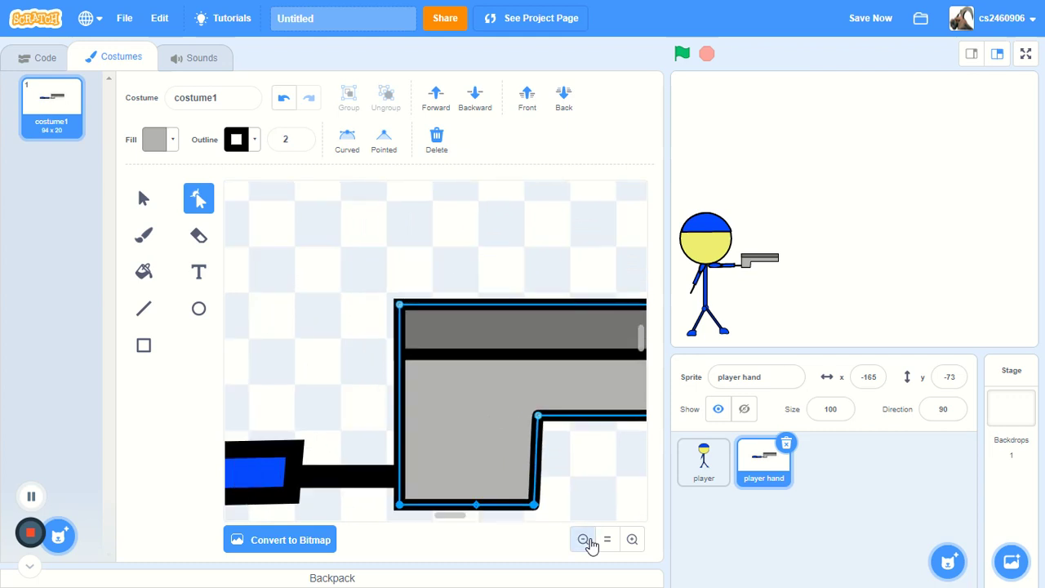
pyautogui.click(585, 539)
pyautogui.click(584, 540)
pyautogui.click(585, 540)
pyautogui.click(585, 540)
pyautogui.click(585, 540)
pyautogui.click(584, 539)
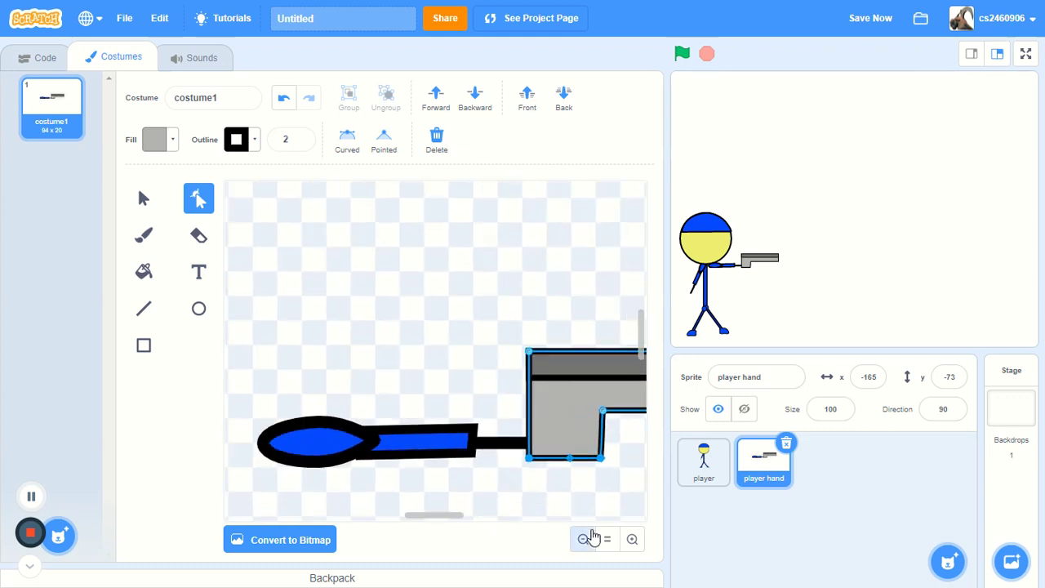
pyautogui.click(590, 537)
pyautogui.click(589, 537)
pyautogui.click(590, 537)
pyautogui.click(590, 538)
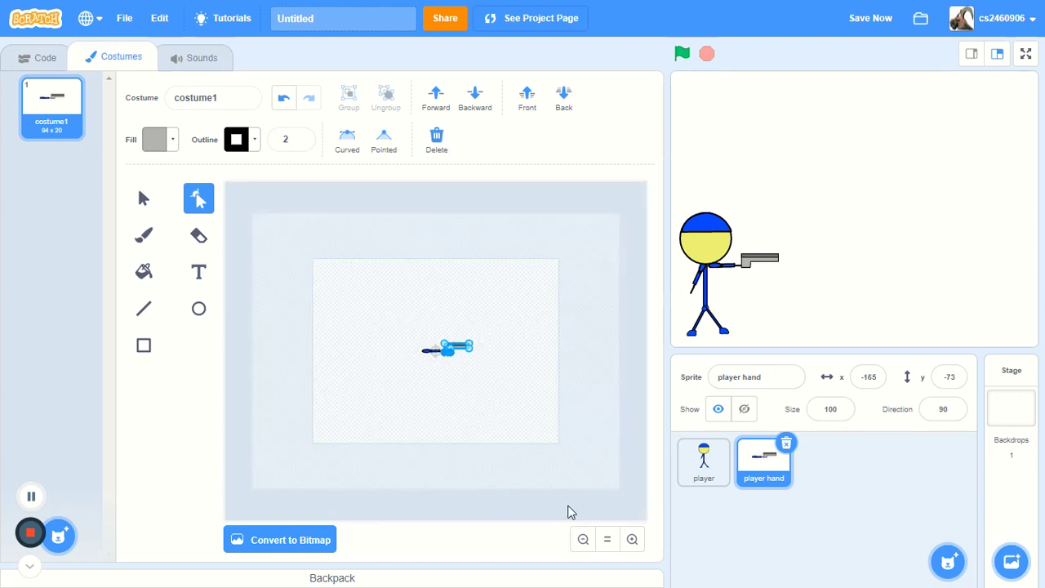
pyautogui.click(632, 539)
pyautogui.click(633, 539)
pyautogui.click(632, 539)
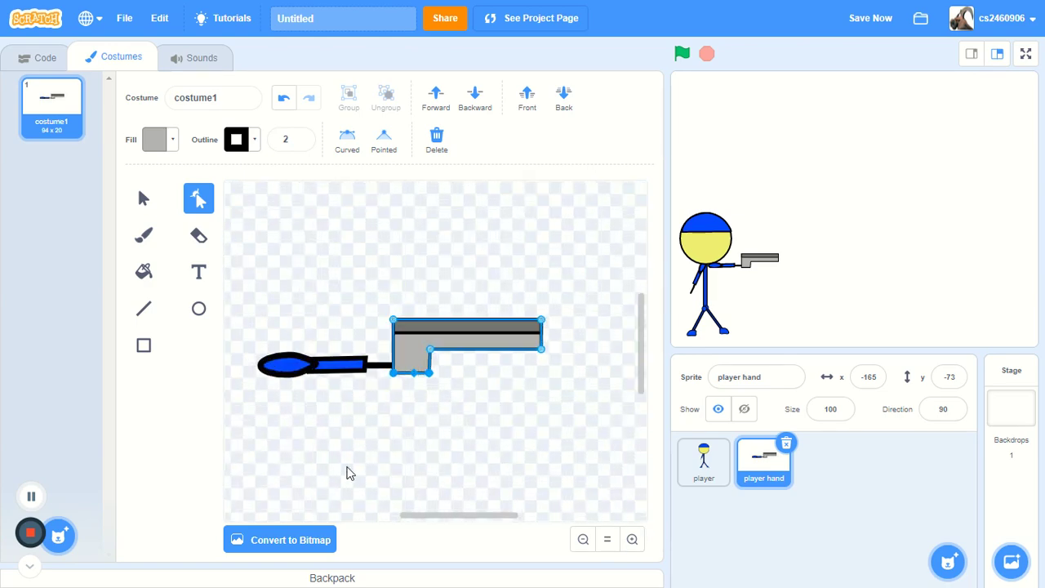